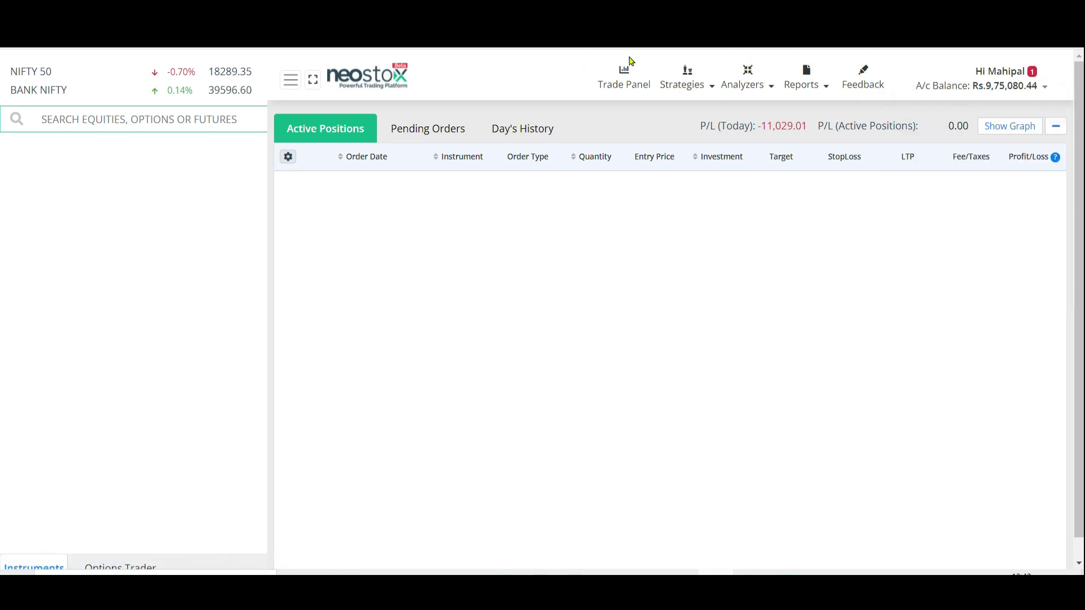
Step: Look through the account menu's options and examine today's profit/loss figure
{"action": "left_click", "coordinate": [1010, 88]}
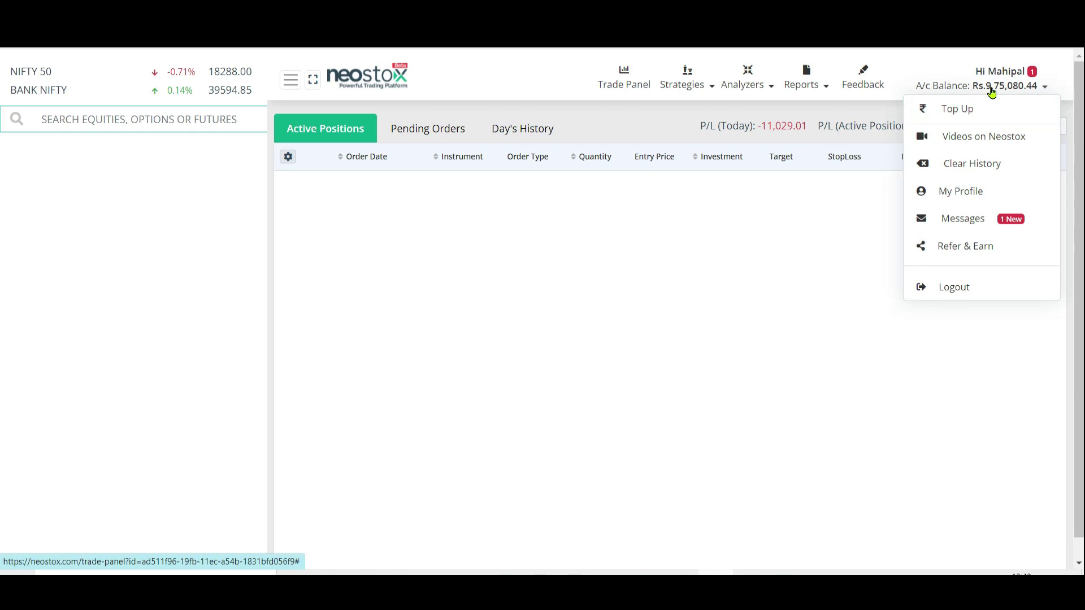
{"action": "mouse_move", "coordinate": [1054, 88]}
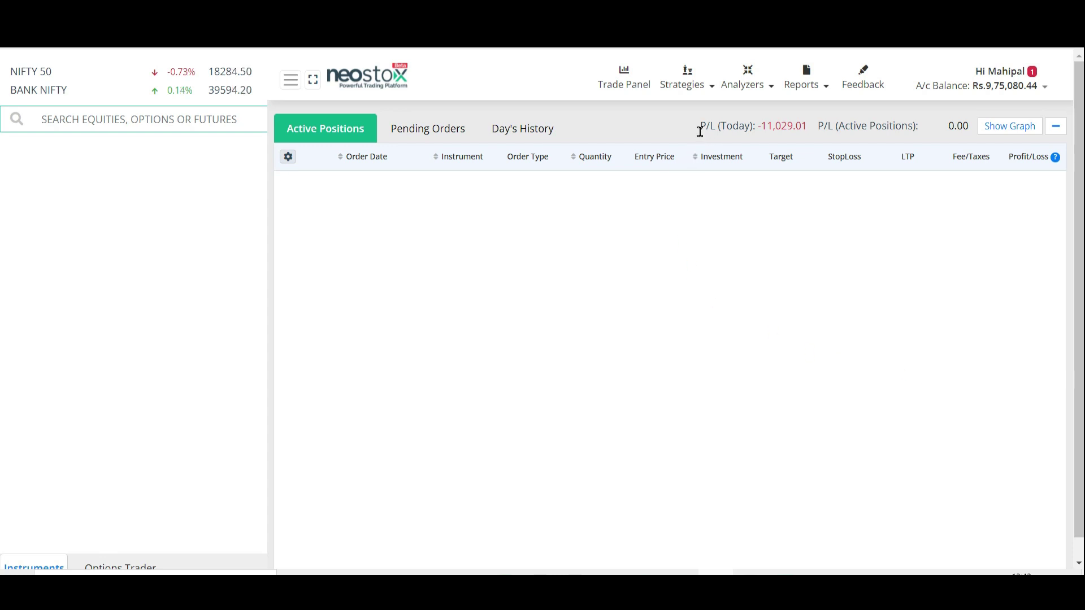
{"action": "left_click_drag", "start_coordinate": [768, 131], "coordinate": [796, 127]}
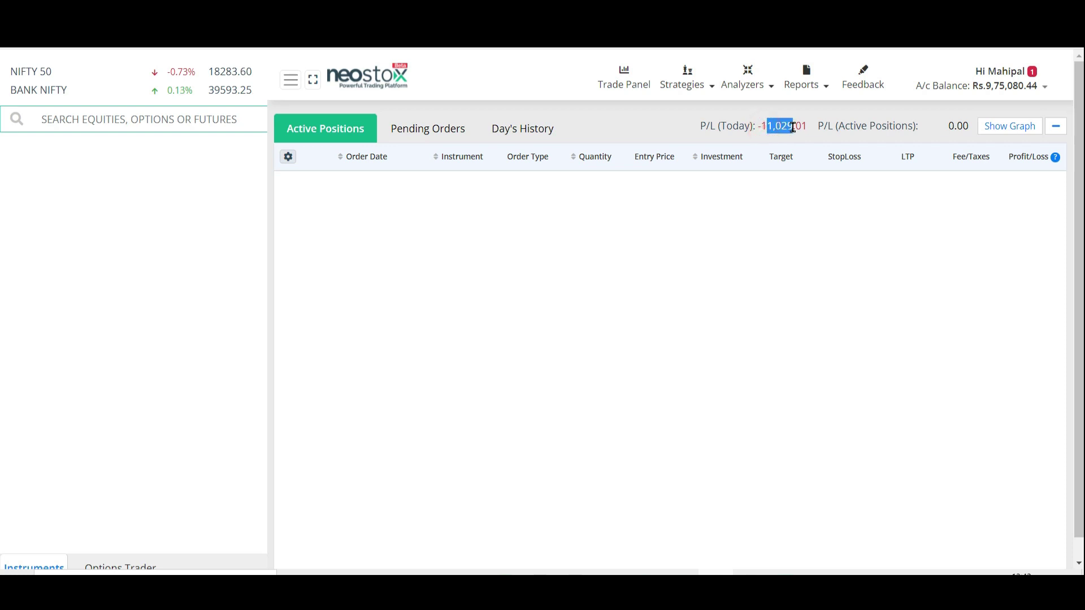
{"action": "left_click", "coordinate": [772, 233]}
Step: Show the price graph above the positions table for a look and hide it again
{"action": "left_click", "coordinate": [1018, 127]}
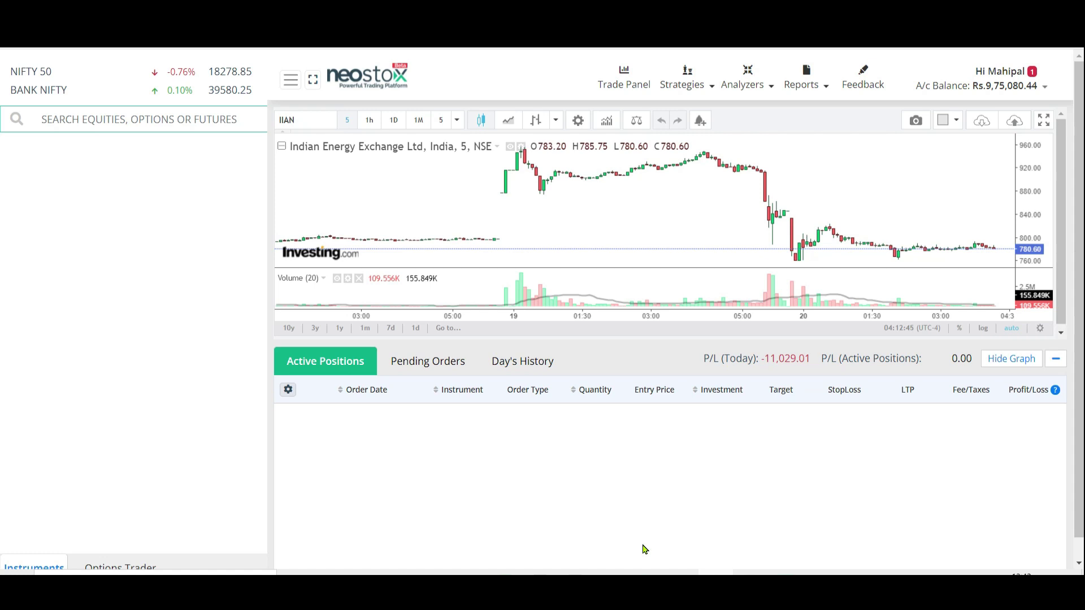
{"action": "left_click", "coordinate": [1011, 360]}
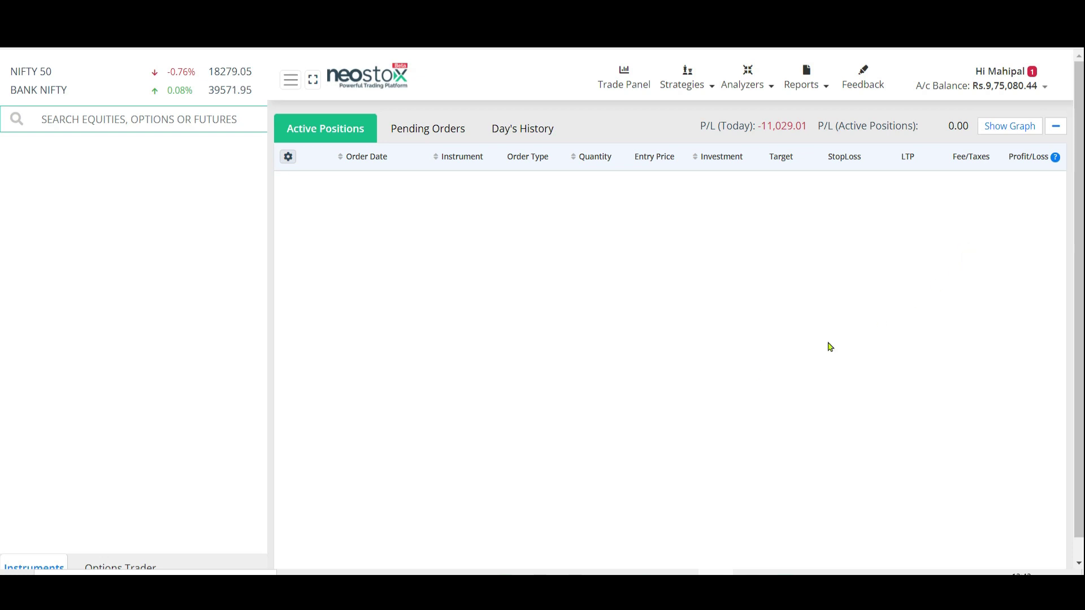
Step: Search the instruments for TATAMOTORS and add the TATA MOTORS equity to the watchlist
{"action": "left_click", "coordinate": [92, 123]}
{"action": "type", "text": "TATAT"}
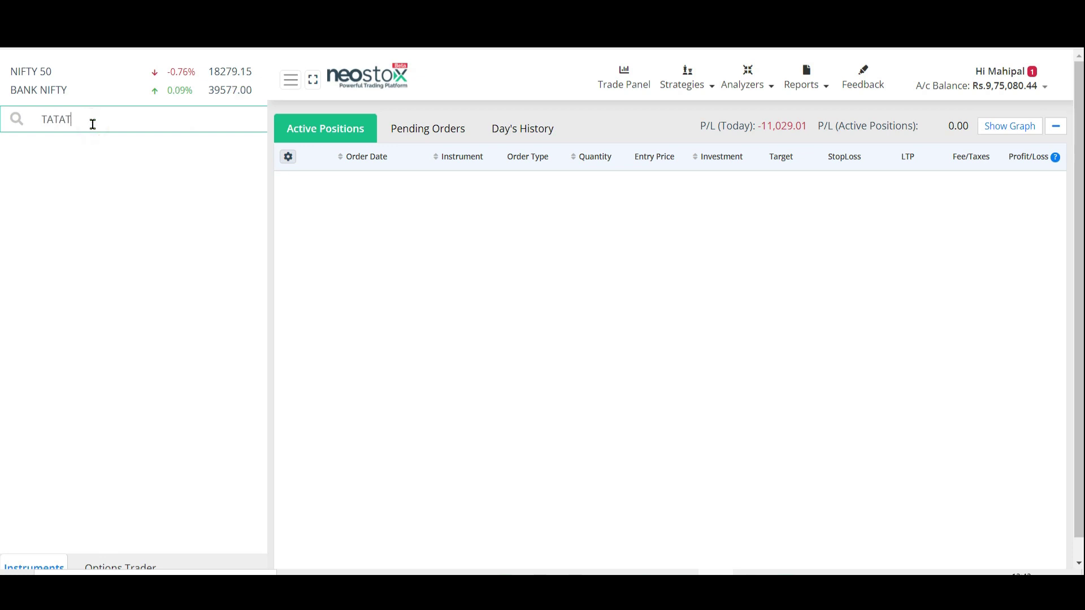
{"action": "key", "text": "BackSpace"}
{"action": "type", "text": "MOTORS"}
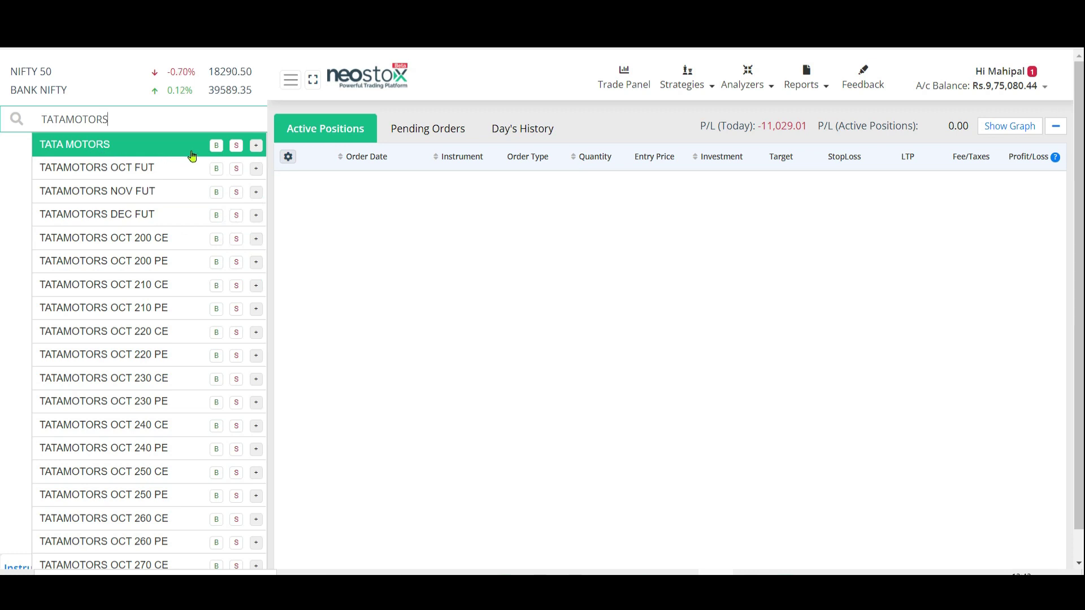
{"action": "left_click", "coordinate": [256, 146]}
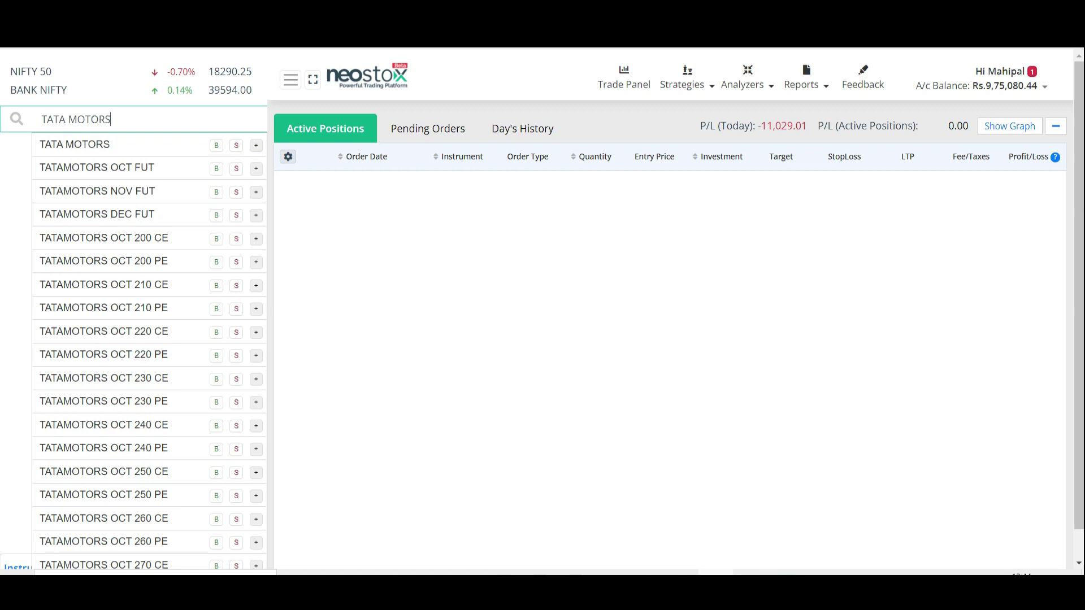
{"action": "mouse_move", "coordinate": [20, 161]}
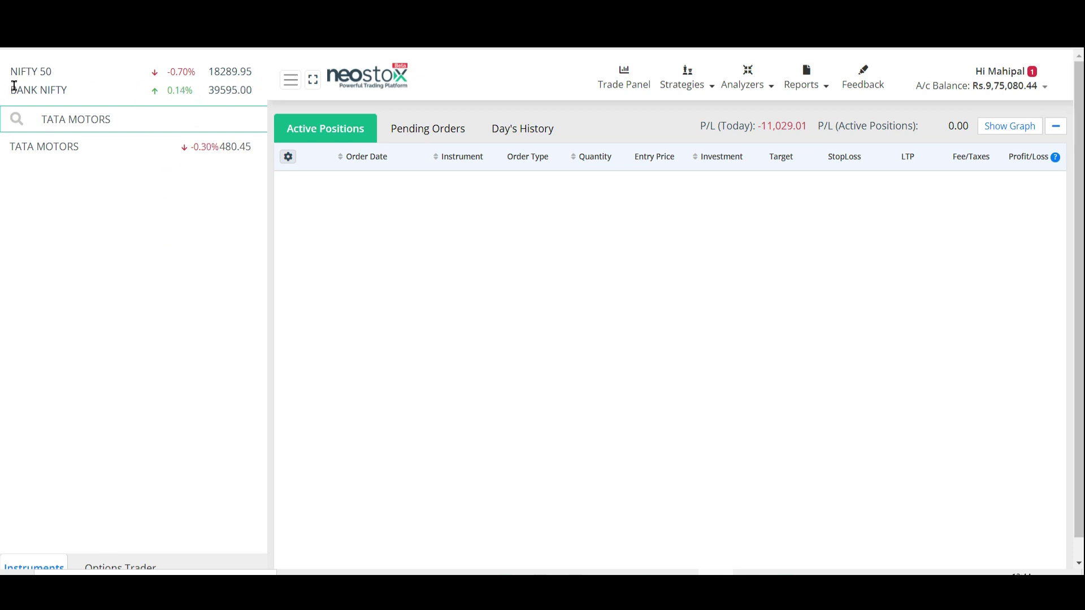
{"action": "mouse_move", "coordinate": [191, 189]}
Step: Open the NSE India website, nseindia.com, in a new browser tab
{"action": "key", "text": "ctrl+t"}
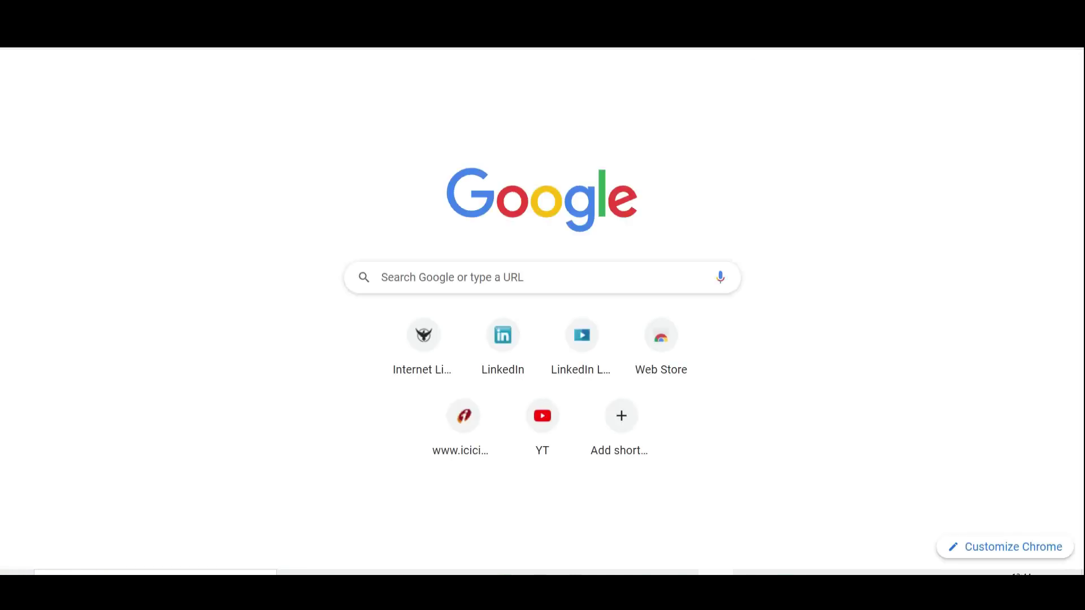
{"action": "type", "text": "nse"}
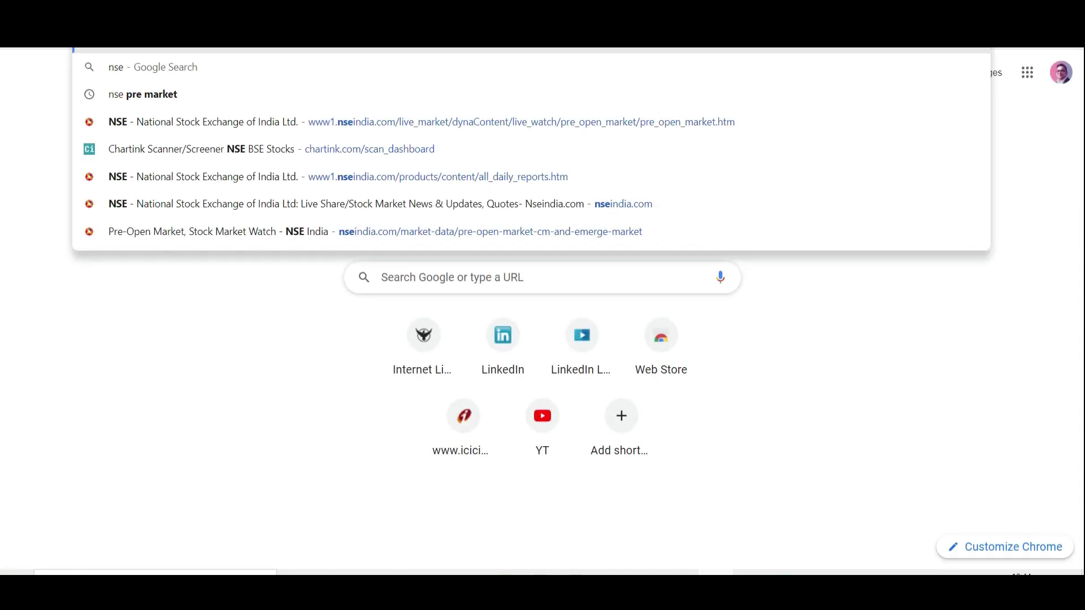
{"action": "type", "text": "india.com/option-chain"}
{"action": "key", "text": "BackSpace"}
{"action": "key", "text": "BackSpace"}
{"action": "key", "text": "BackSpace"}
{"action": "key", "text": "BackSpace"}
{"action": "key", "text": "BackSpace"}
{"action": "key", "text": "BackSpace"}
{"action": "key", "text": "BackSpace"}
{"action": "key", "text": "BackSpace"}
{"action": "key", "text": "BackSpace"}
{"action": "key", "text": "BackSpace"}
{"action": "key", "text": "BackSpace"}
{"action": "key", "text": "BackSpace"}
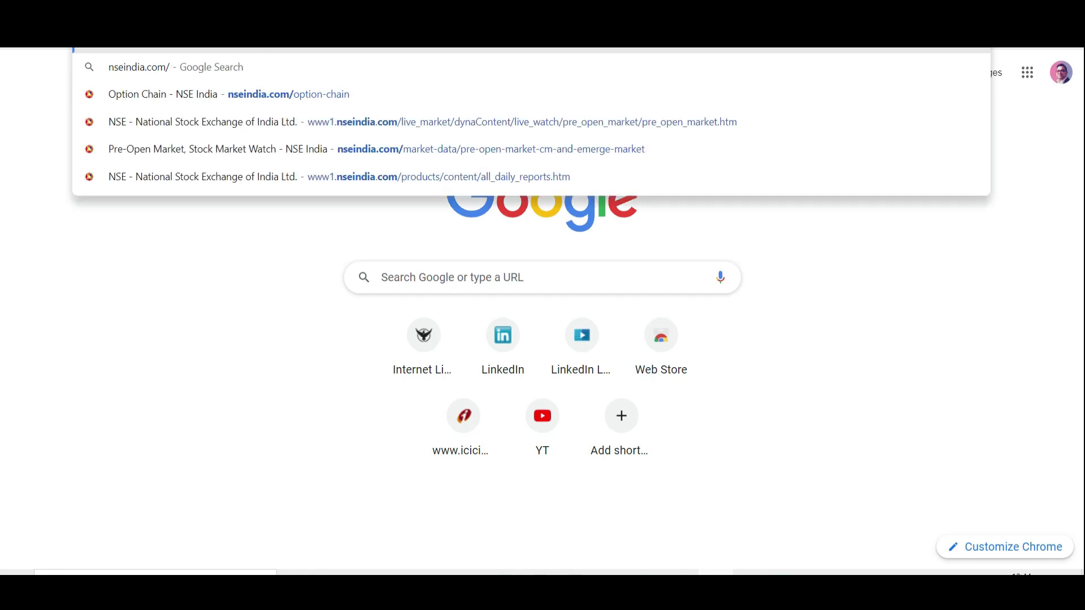
{"action": "key", "text": "Return"}
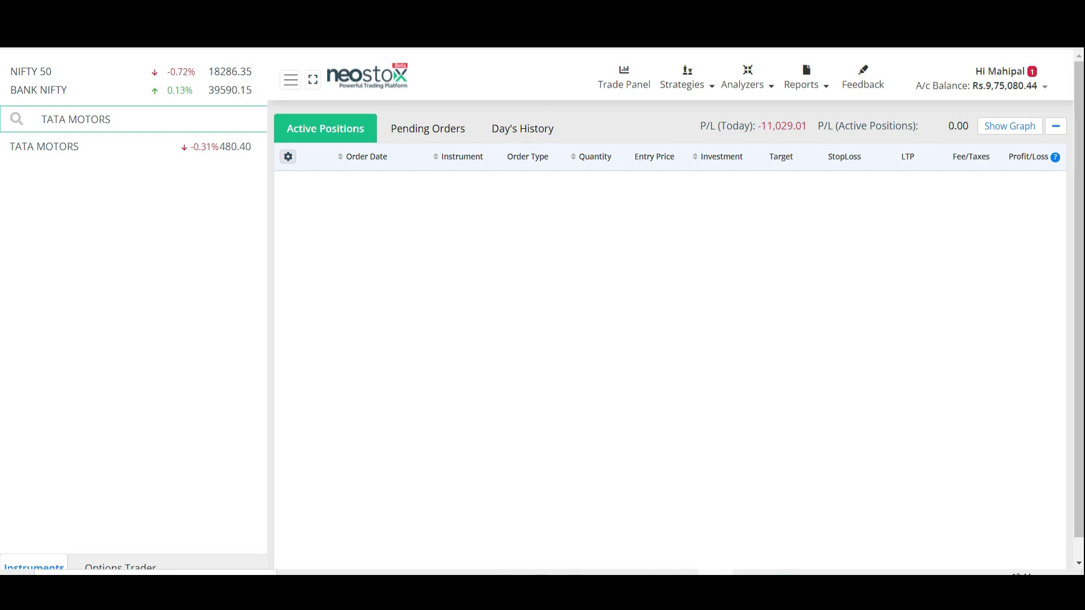
Step: View the NSE home page and return to the Neostox trade panel
{"action": "left_click", "coordinate": [153, 260]}
{"action": "key", "text": "ctrl+Tab"}
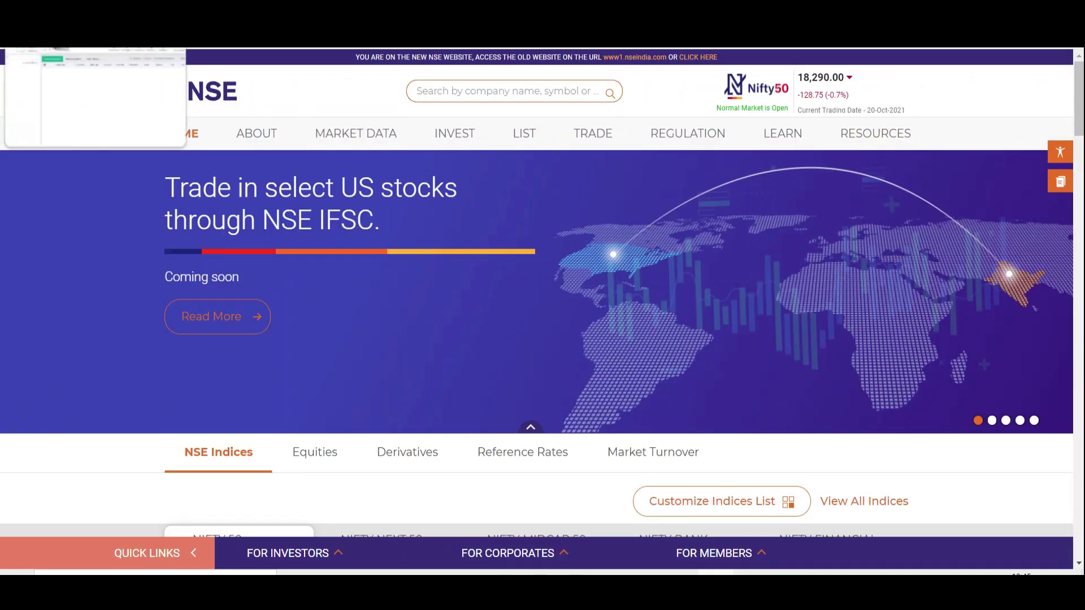
{"action": "key", "text": "ctrl+Tab"}
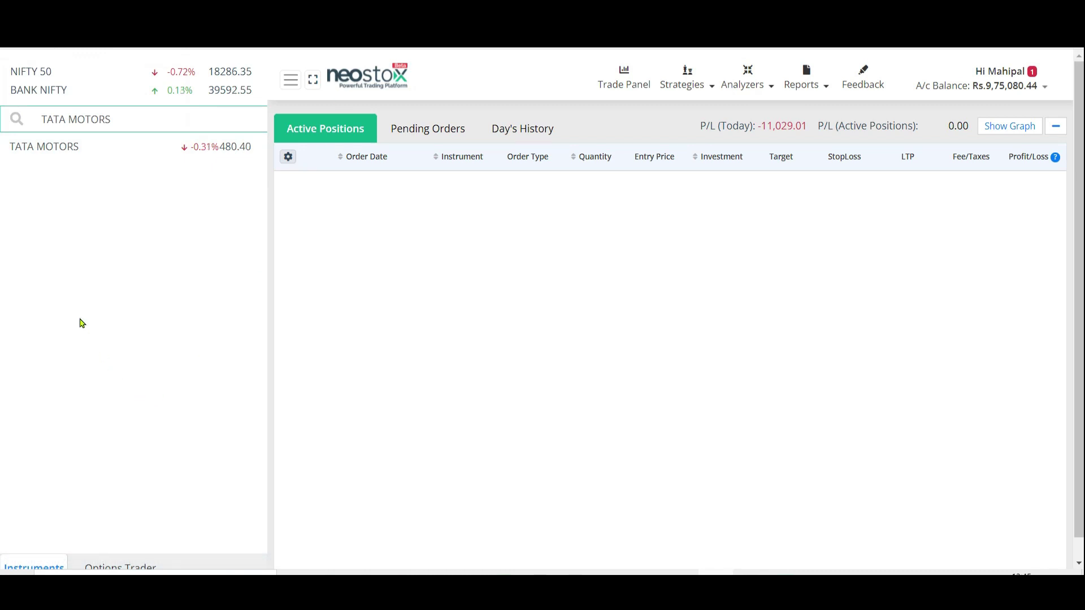
Step: Replace the instrument search with IEX and add INDIAN ENERGY EXC to the watchlist
{"action": "left_click", "coordinate": [91, 121]}
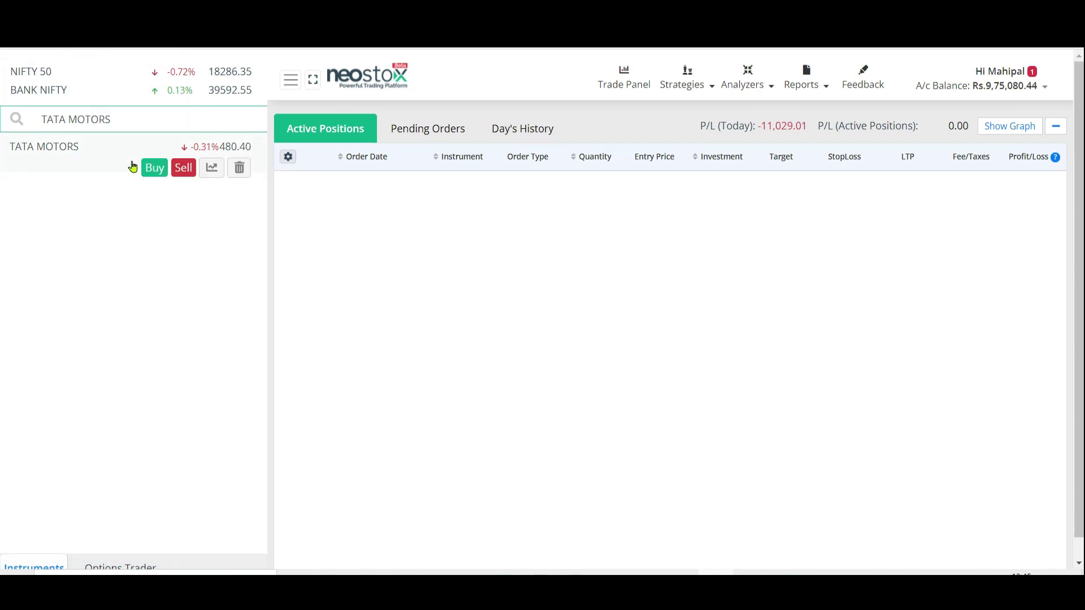
{"action": "triple_click", "coordinate": [121, 116]}
{"action": "key", "text": "BackSpace"}
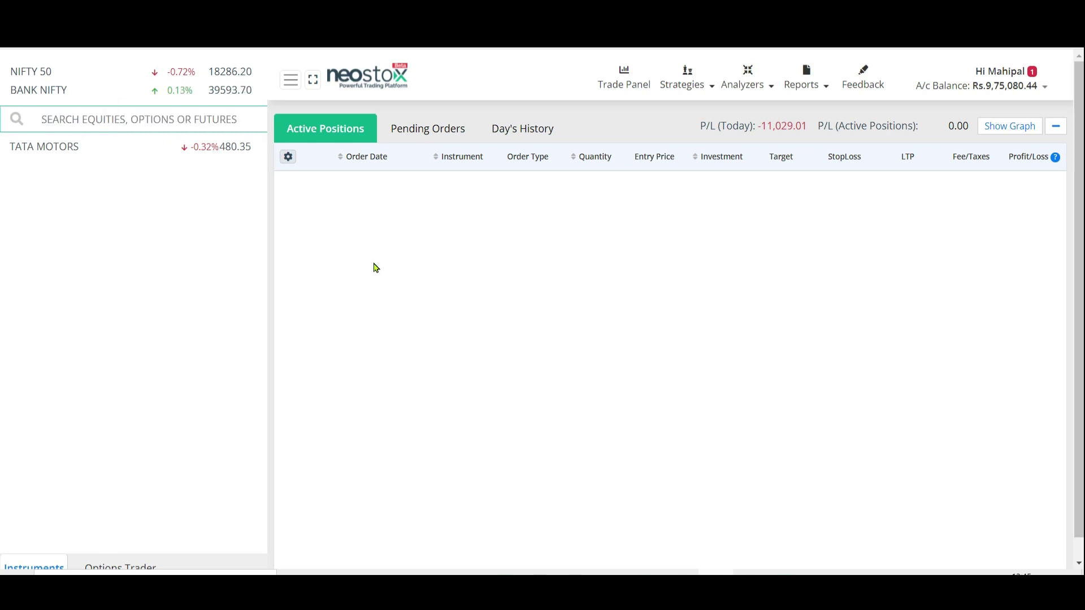
{"action": "left_click", "coordinate": [376, 268]}
{"action": "left_click", "coordinate": [63, 112]}
{"action": "type", "text": "IEX"}
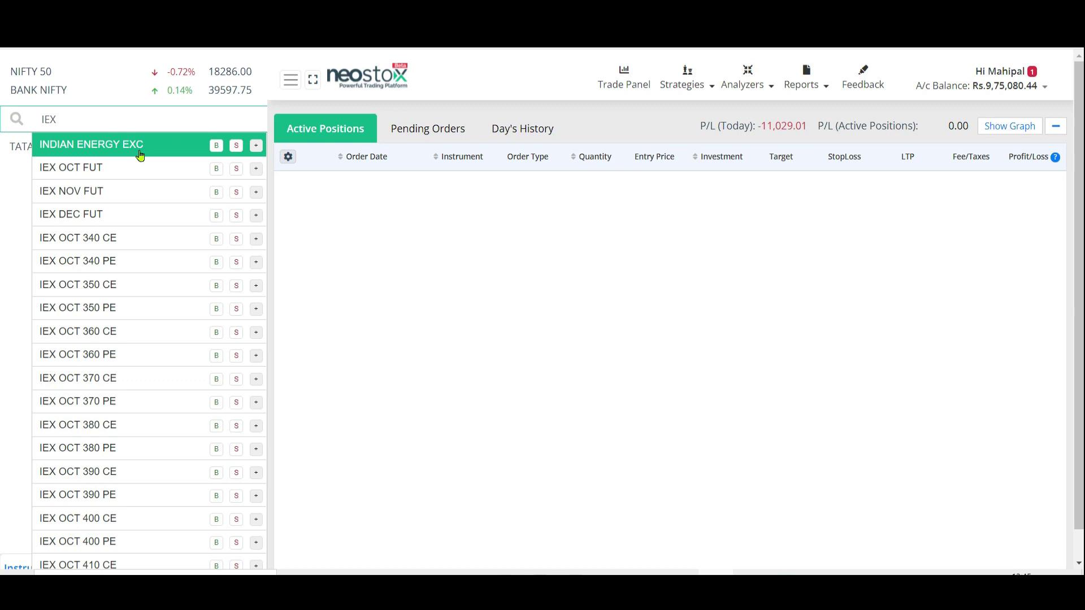
{"action": "left_click", "coordinate": [256, 147]}
Step: Replace the instrument search with ICICI and add ICICI BANK. to the watchlist
{"action": "triple_click", "coordinate": [173, 120]}
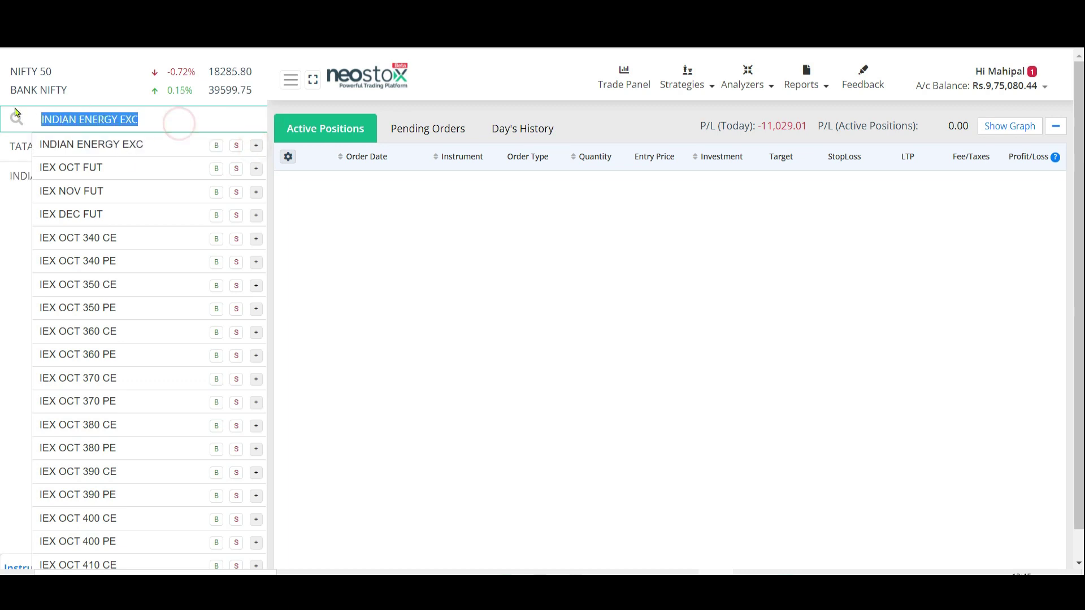
{"action": "key", "text": "BackSpace"}
{"action": "type", "text": "ICICI"}
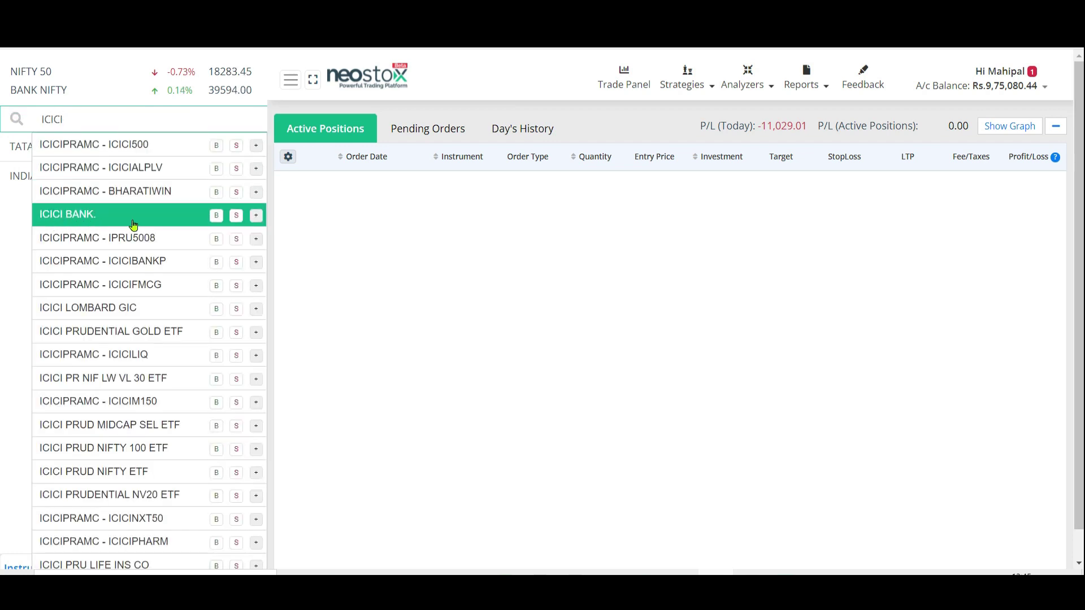
{"action": "left_click", "coordinate": [257, 221]}
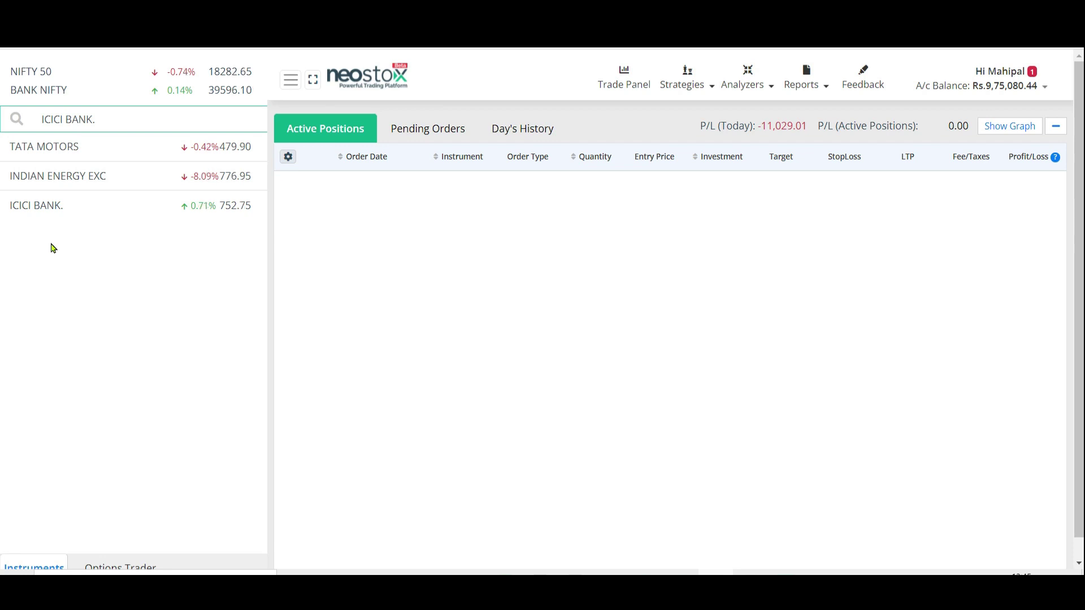
Step: Open a buy order for TATA MOTORS from the watchlist, view its sell side, and set it back to buy
{"action": "mouse_move", "coordinate": [39, 223]}
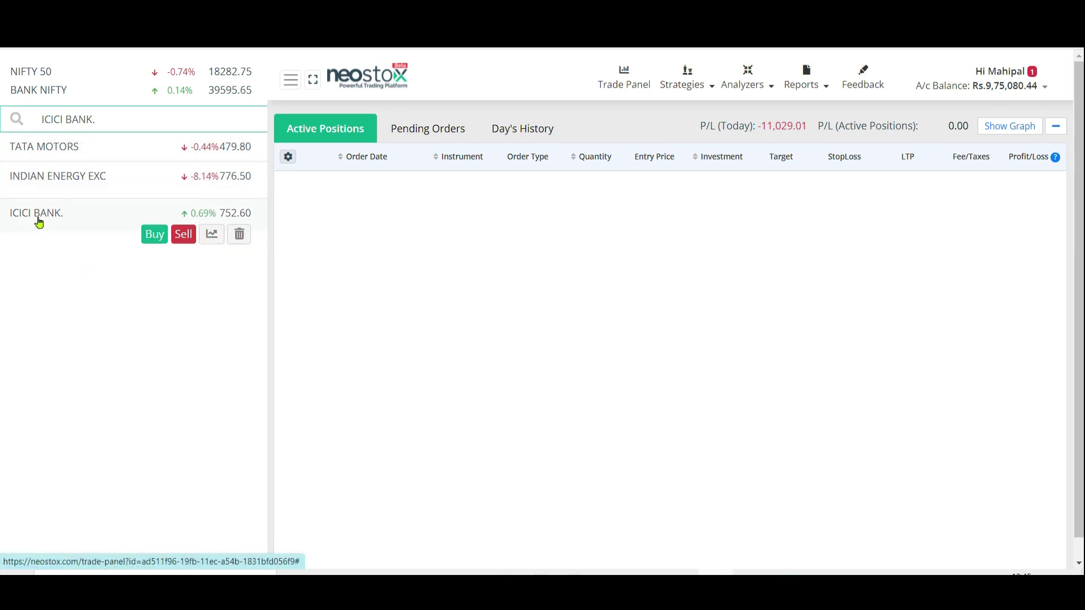
{"action": "mouse_move", "coordinate": [169, 168]}
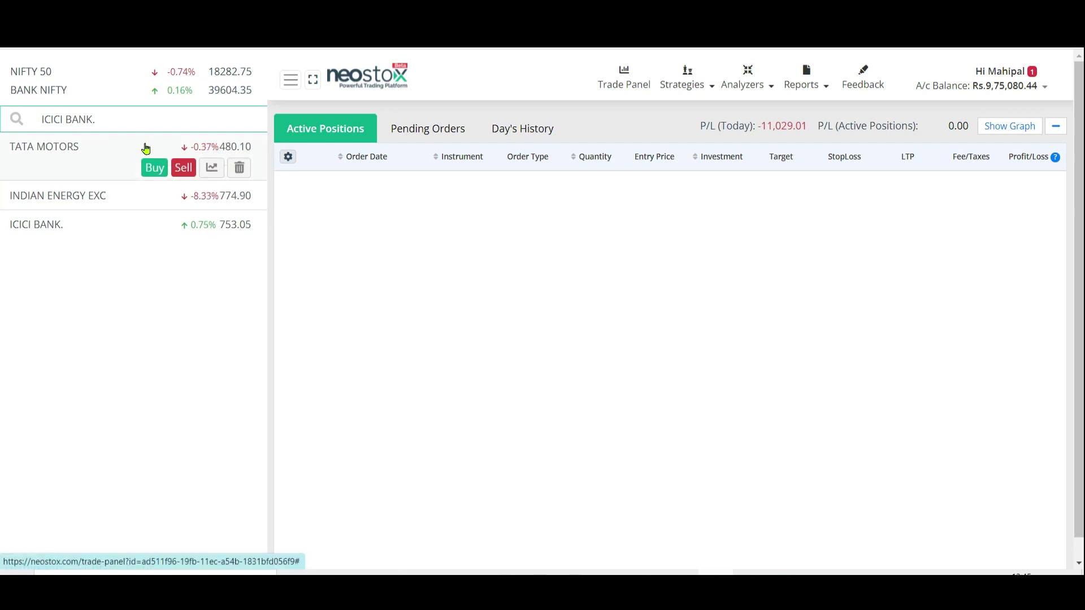
{"action": "mouse_move", "coordinate": [150, 217]}
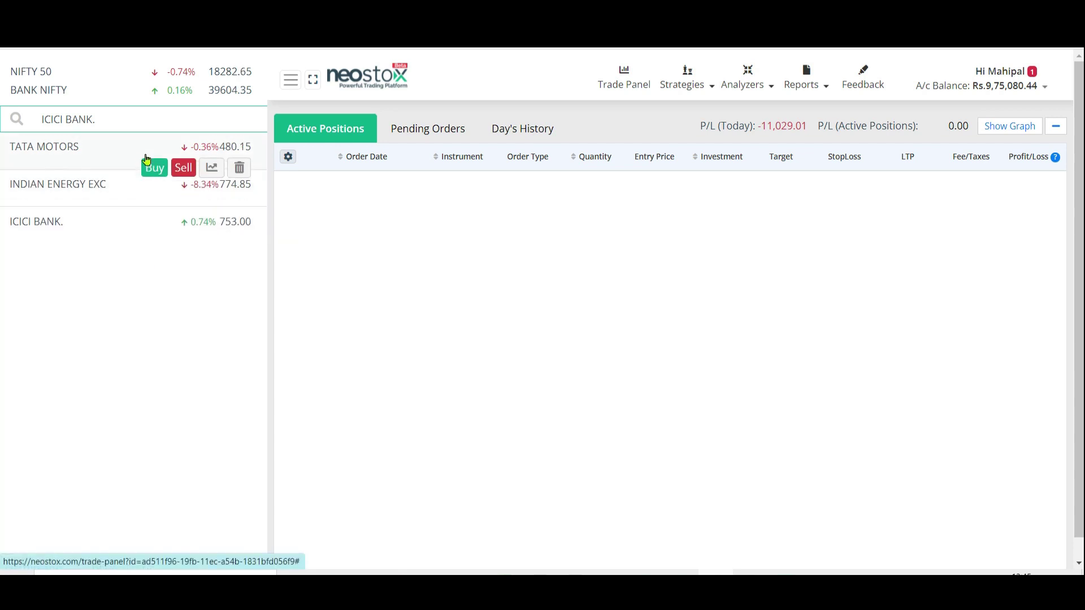
{"action": "left_click", "coordinate": [155, 169]}
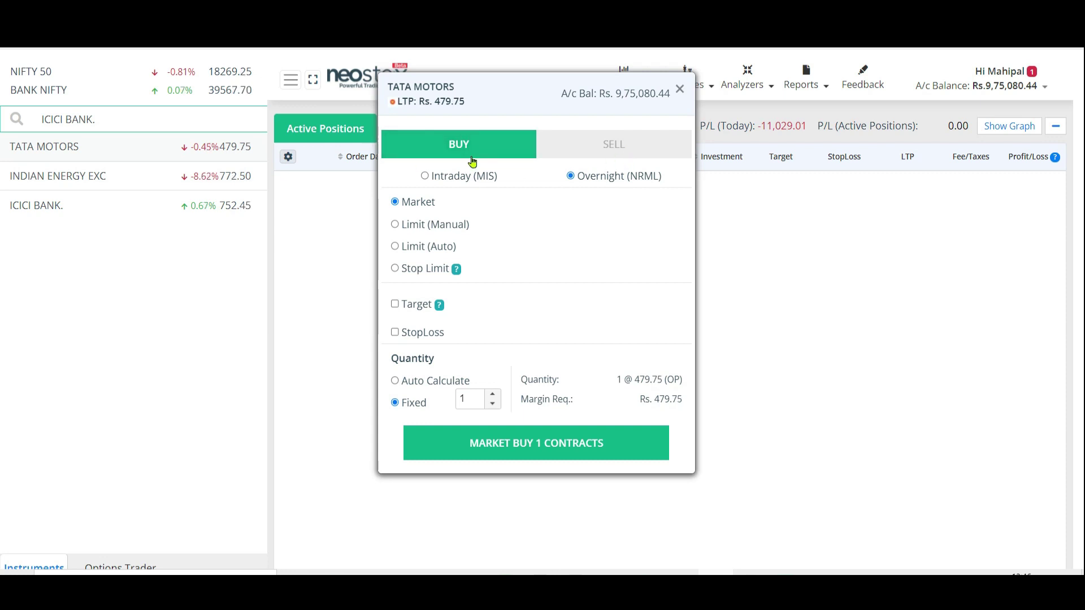
{"action": "left_click", "coordinate": [621, 152]}
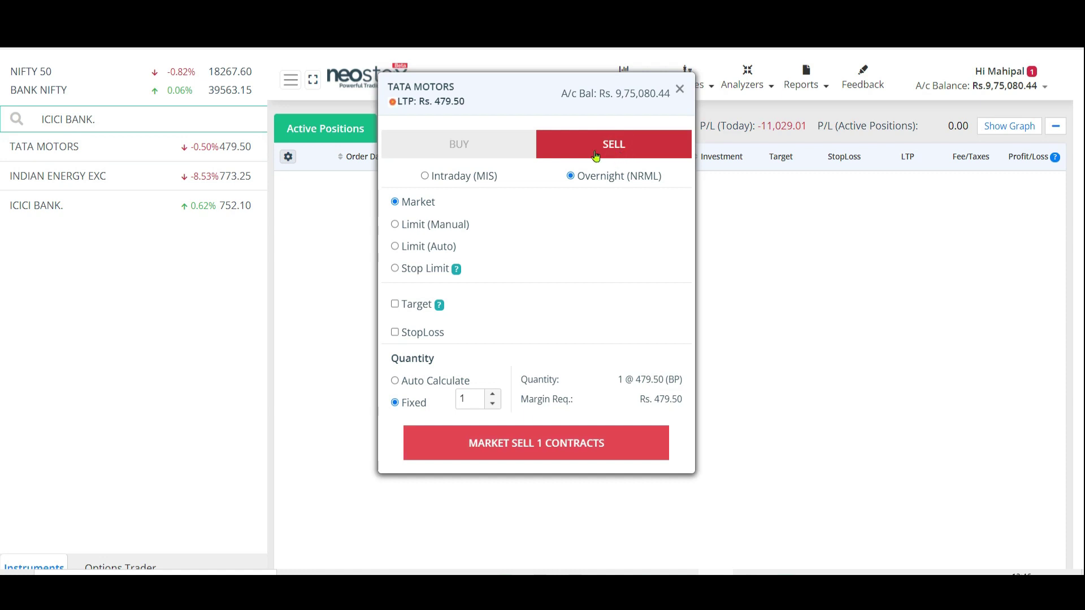
{"action": "left_click", "coordinate": [498, 145]}
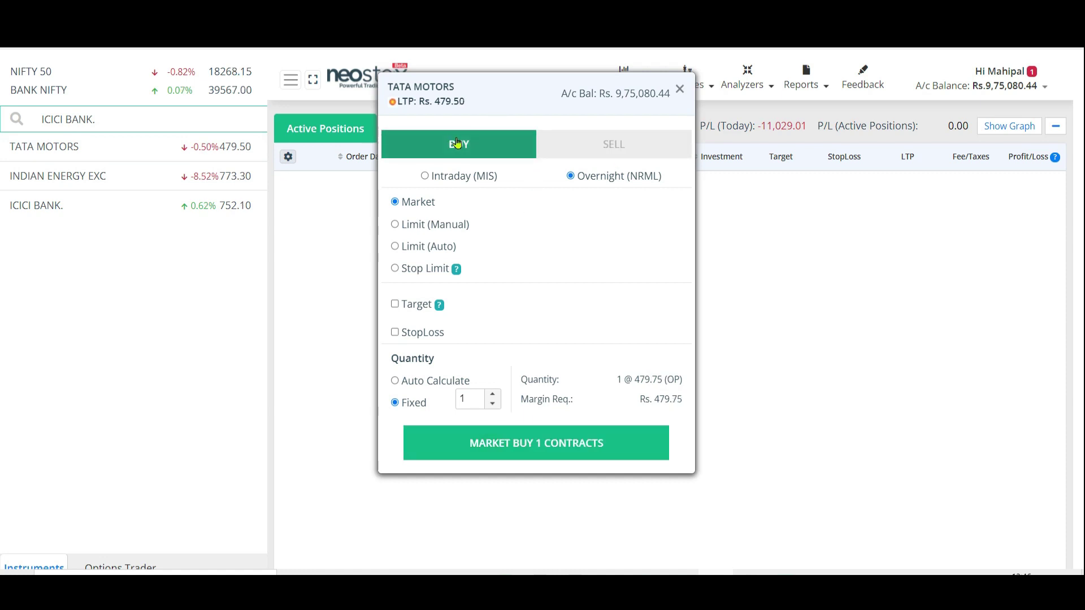
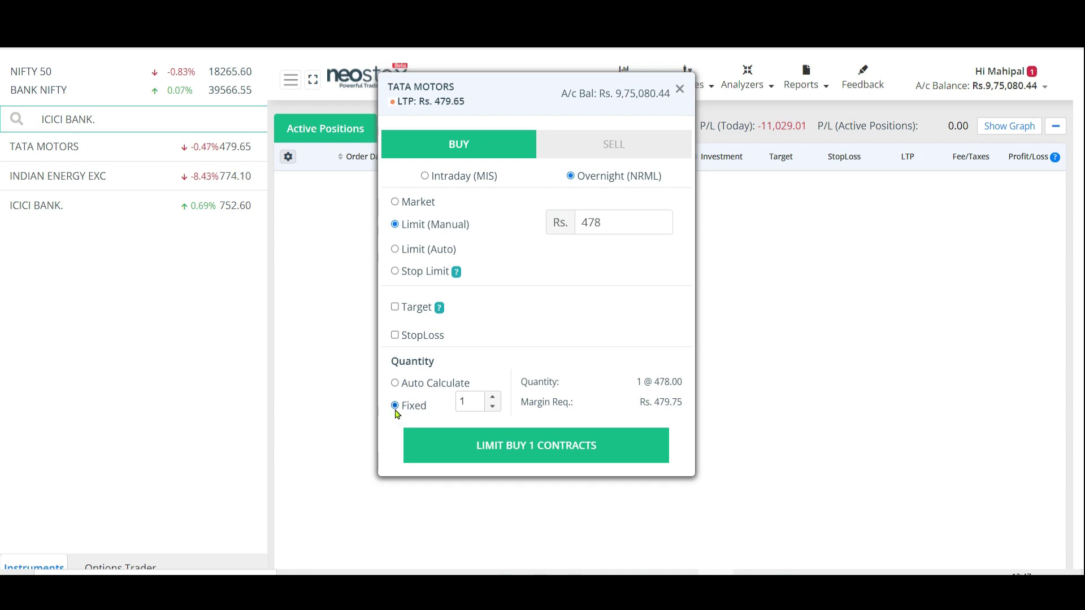
Step: Set the fixed quantity of the TATA MOTORS limit buy order to 50 and check its quantity and required margin
{"action": "double_click", "coordinate": [469, 402]}
{"action": "type", "text": "50"}
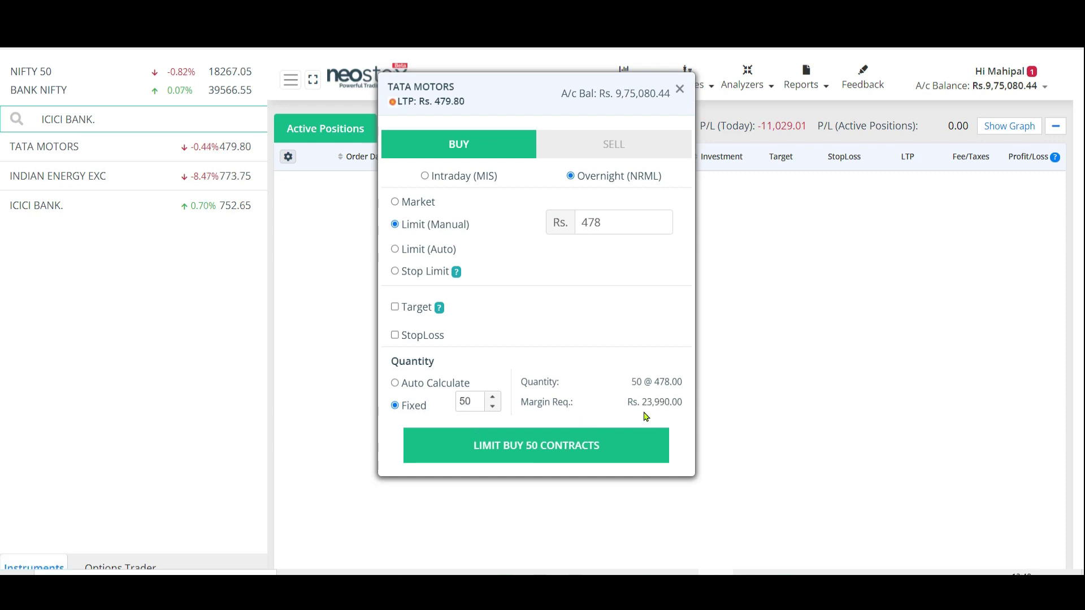
{"action": "double_click", "coordinate": [636, 383]}
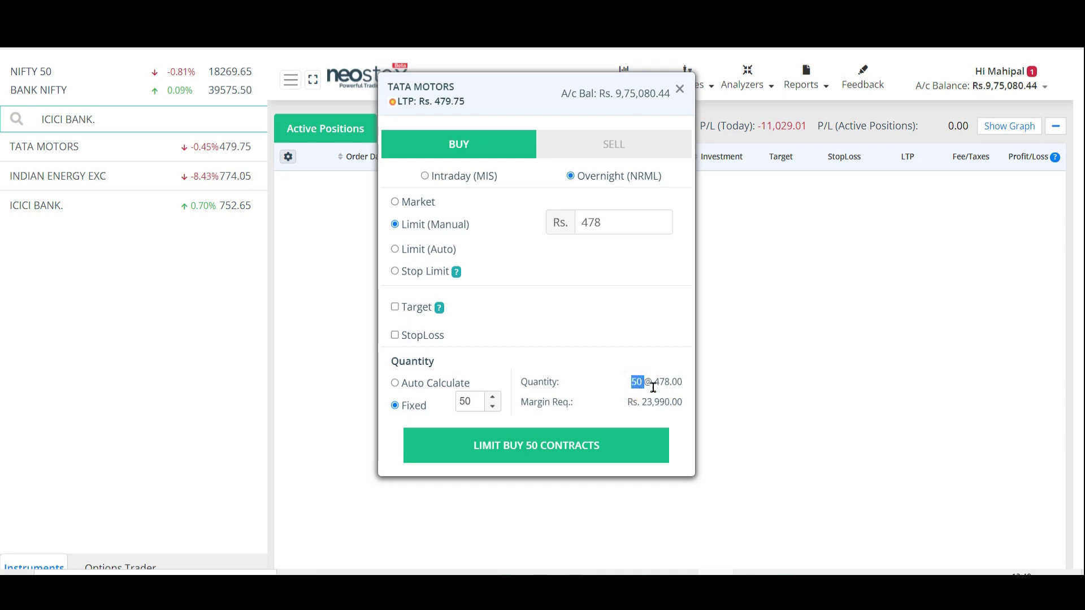
{"action": "double_click", "coordinate": [655, 384]}
{"action": "left_click", "coordinate": [524, 405]}
{"action": "left_click_drag", "start_coordinate": [528, 406], "coordinate": [571, 411]}
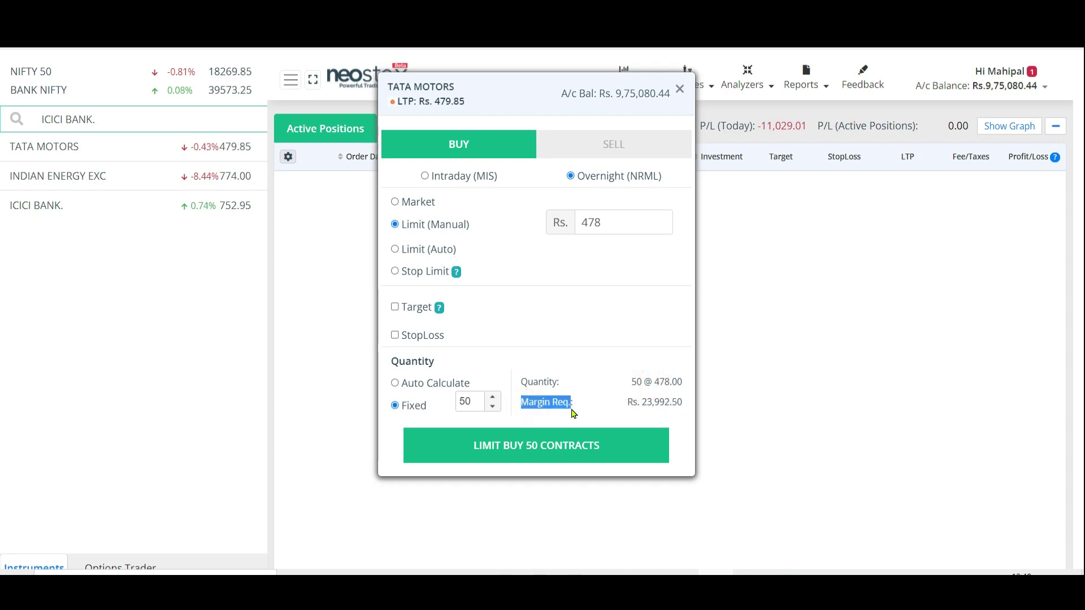
{"action": "left_click_drag", "start_coordinate": [641, 402], "coordinate": [690, 408]}
{"action": "left_click", "coordinate": [626, 411]}
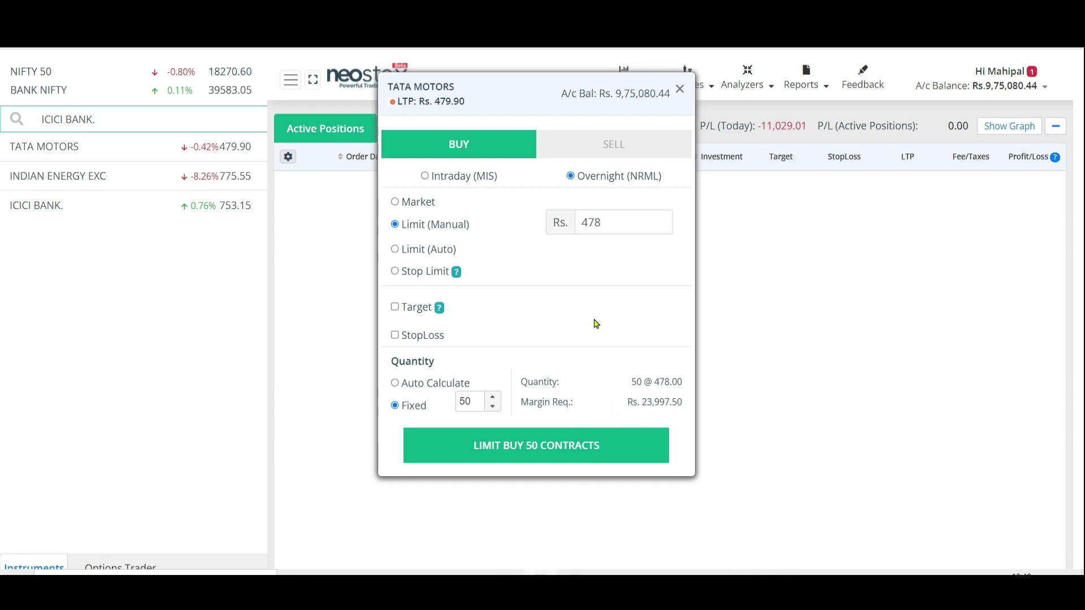
Step: Calculate 50 × 478 in Calculator to check the order's required margin, and close Calculator
{"action": "key", "text": "XF86Calculator"}
{"action": "left_click_drag", "start_coordinate": [234, 123], "coordinate": [828, 112]}
{"action": "type", "text": "50*4"}
{"action": "type", "text": "78"}
{"action": "key", "text": "Return"}
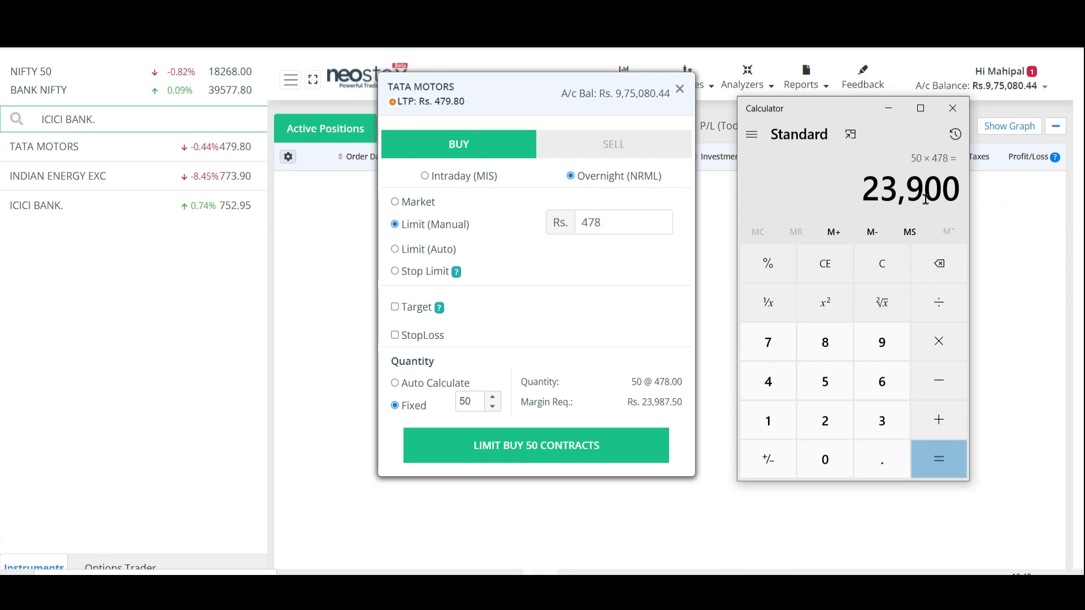
{"action": "left_click_drag", "start_coordinate": [919, 193], "coordinate": [962, 192]}
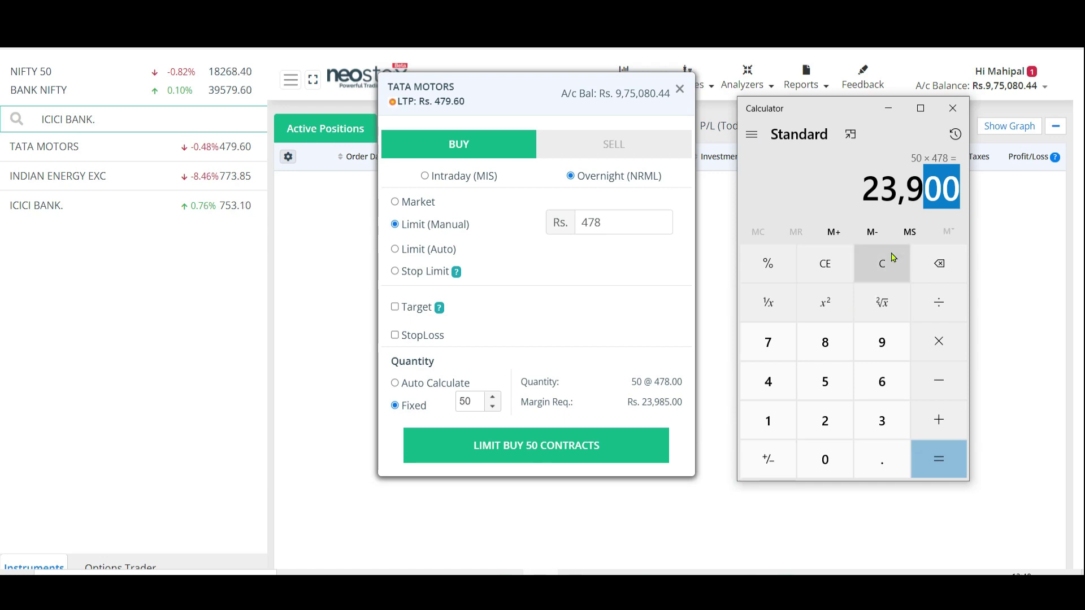
{"action": "left_click", "coordinate": [952, 109]}
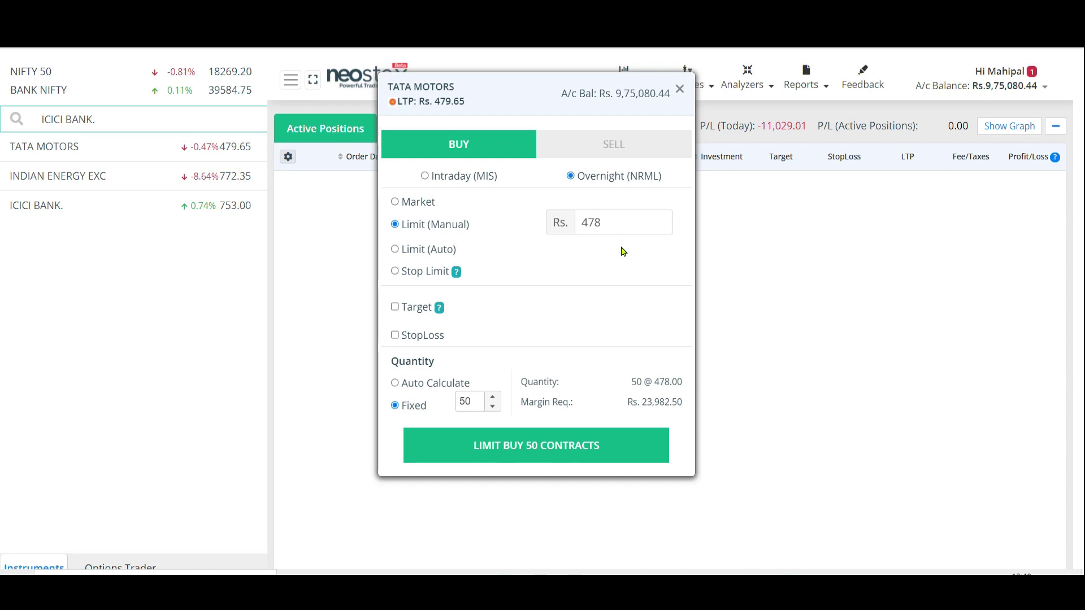
Step: Place the TATA MOTORS buy order for 50 contracts as a market order and check the position's fees, entry price and quantity
{"action": "left_click", "coordinate": [395, 202]}
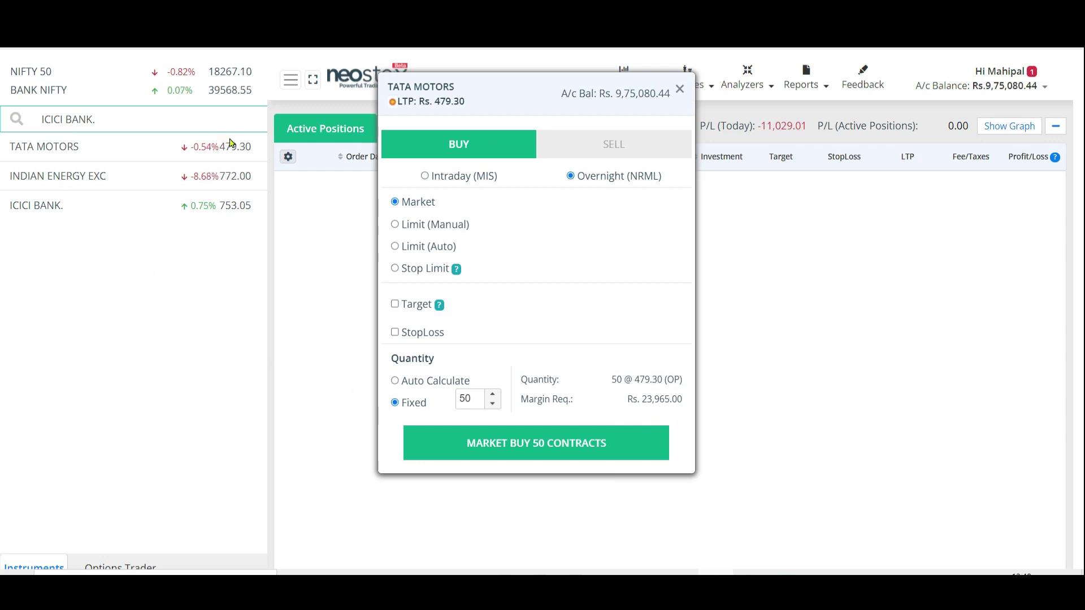
{"action": "left_click", "coordinate": [563, 452]}
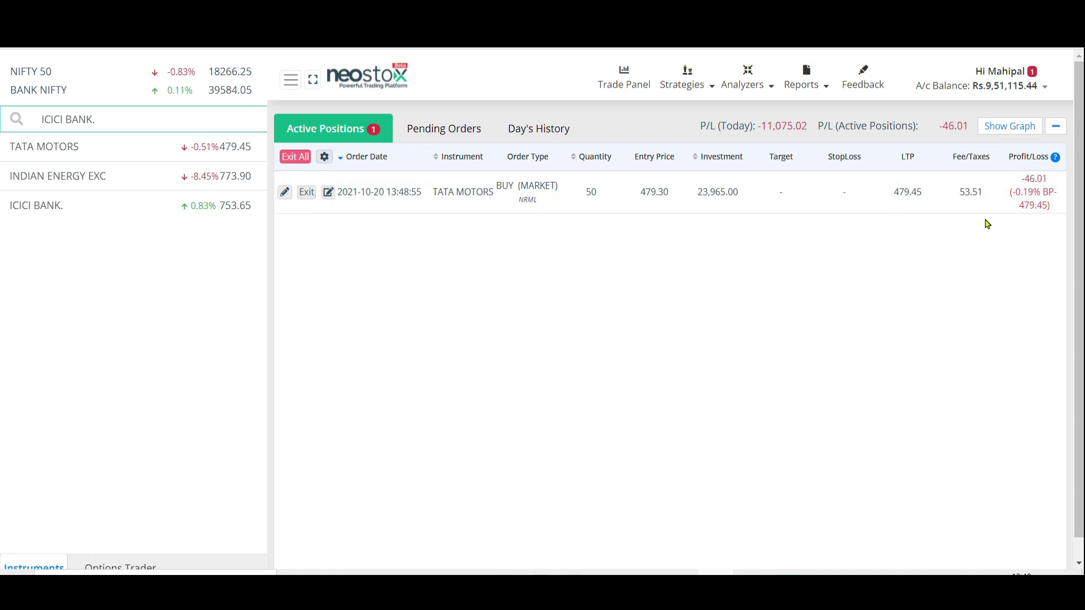
{"action": "left_click_drag", "start_coordinate": [959, 192], "coordinate": [988, 195]}
{"action": "left_click", "coordinate": [671, 209]}
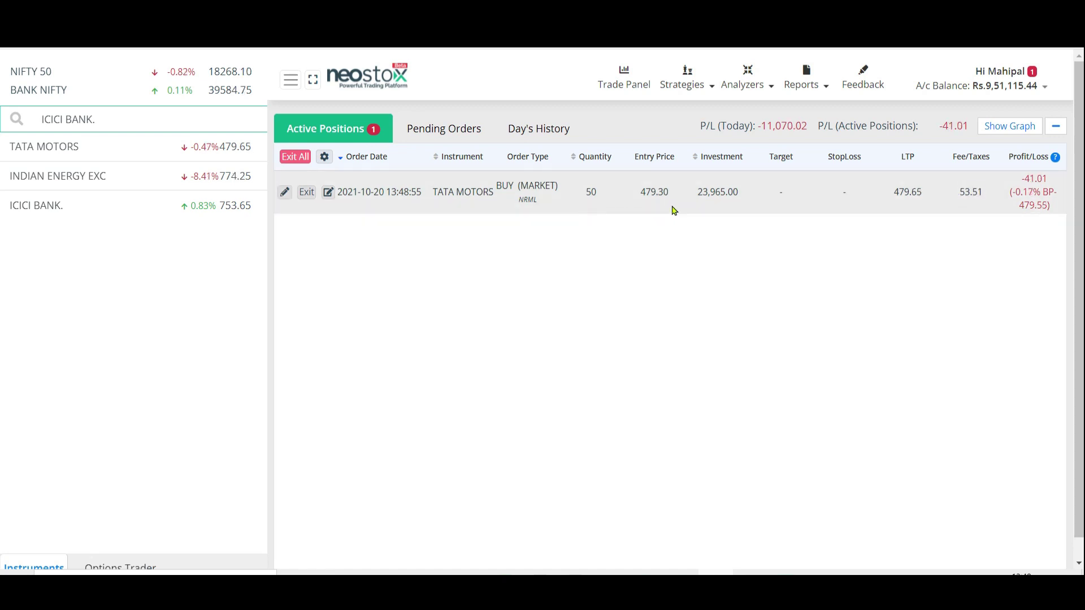
{"action": "left_click", "coordinate": [601, 194]}
{"action": "left_click", "coordinate": [603, 259]}
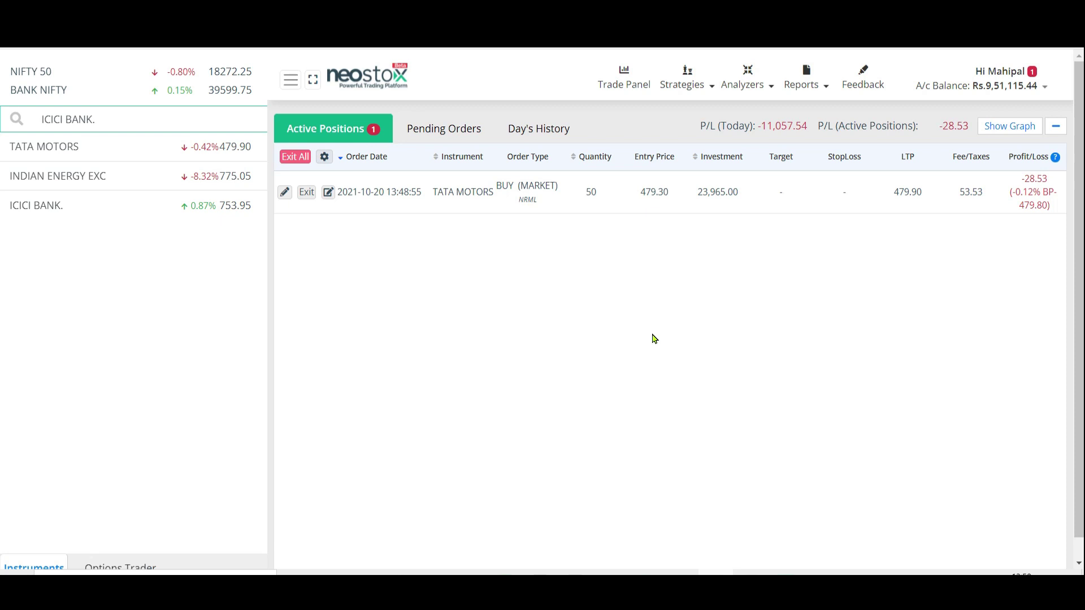
{"action": "left_click", "coordinate": [655, 339]}
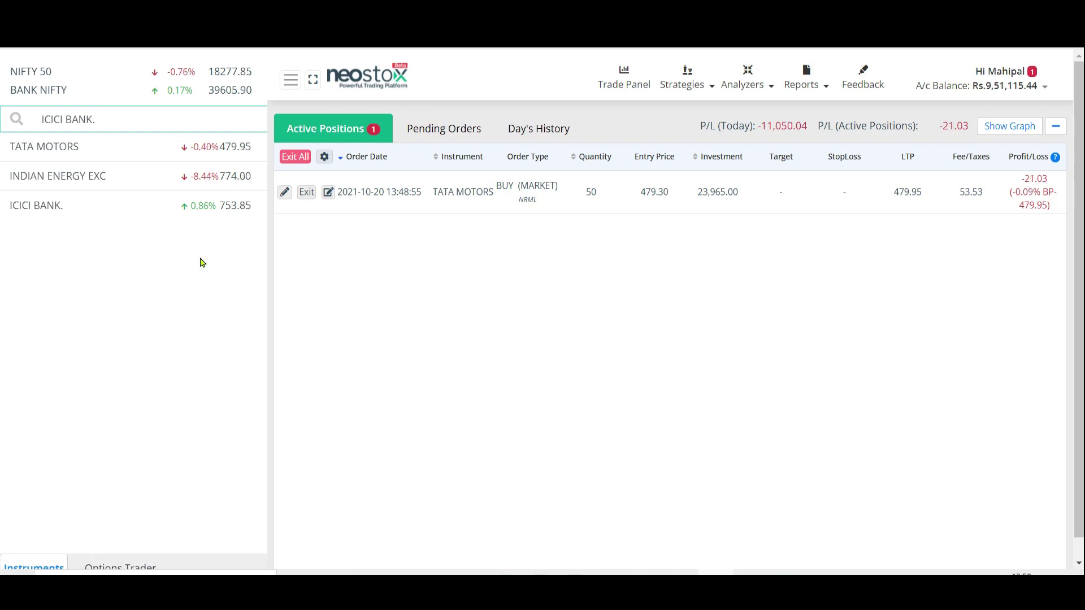
Step: Place an overnight manual limit sell order for 50 TATA MOTORS contracts at Rs. 500 from the watchlist
{"action": "mouse_move", "coordinate": [203, 146]}
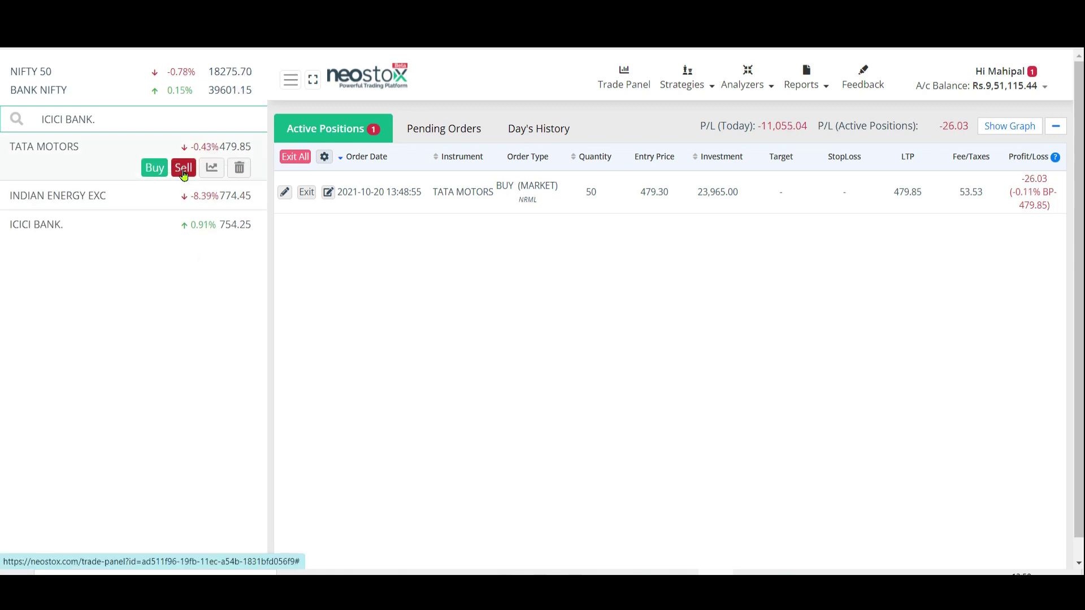
{"action": "left_click", "coordinate": [184, 172]}
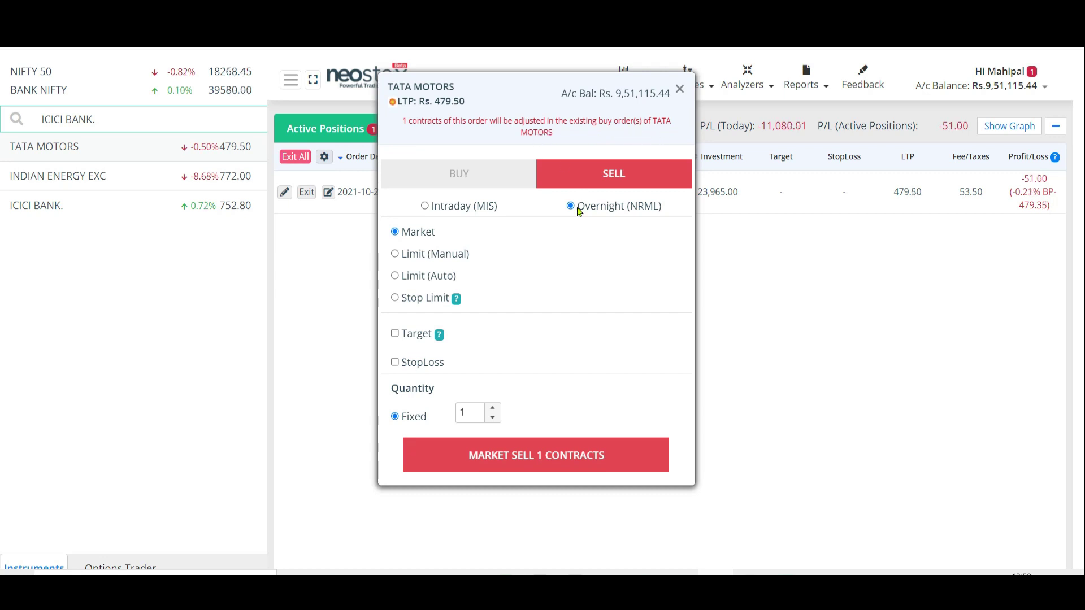
{"action": "left_click", "coordinate": [395, 253]}
{"action": "double_click", "coordinate": [627, 254]}
{"action": "type", "text": "500"}
{"action": "double_click", "coordinate": [469, 417]}
{"action": "type", "text": "50"}
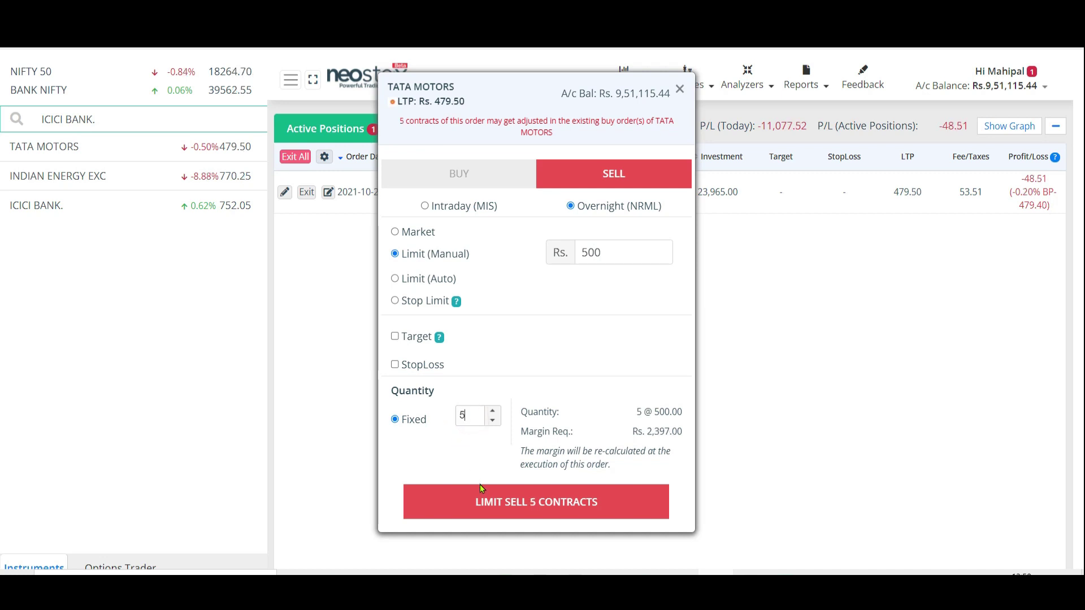
{"action": "left_click", "coordinate": [530, 501]}
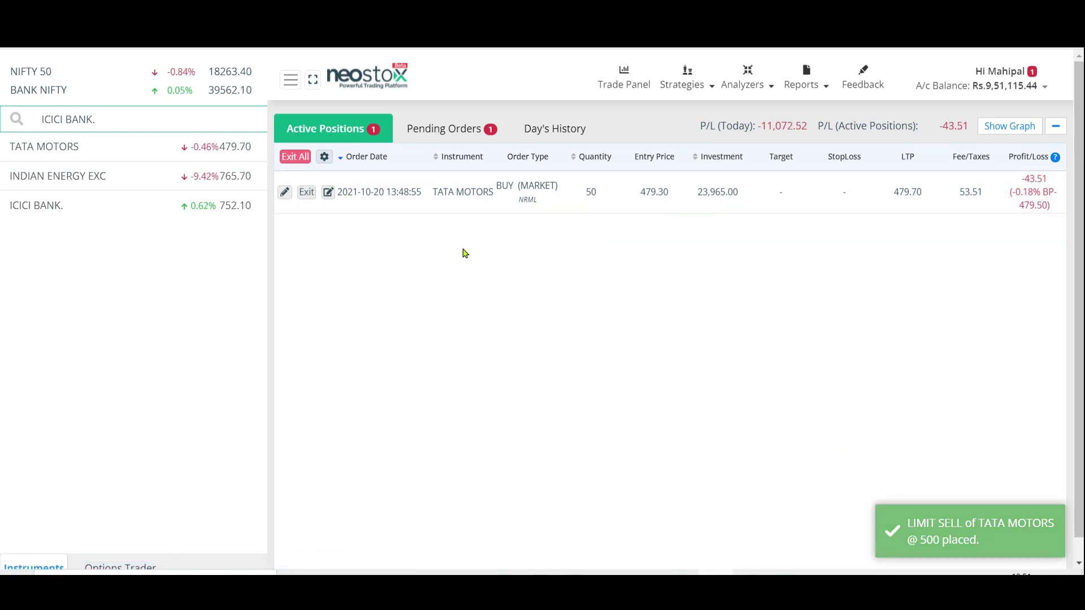
Step: View the pending orders, calculate the trade's potential profit in Calculator as (500 − 478) × 50, and close Calculator
{"action": "left_click", "coordinate": [443, 129]}
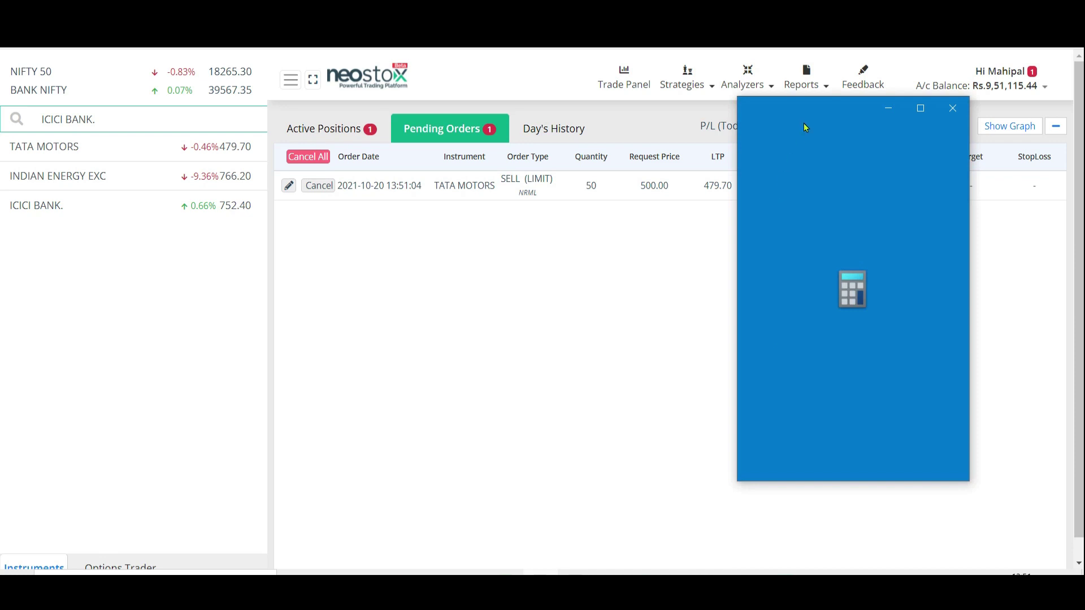
{"action": "left_click_drag", "start_coordinate": [807, 111], "coordinate": [837, 179]}
{"action": "type", "text": "500"}
{"action": "key", "text": "minus"}
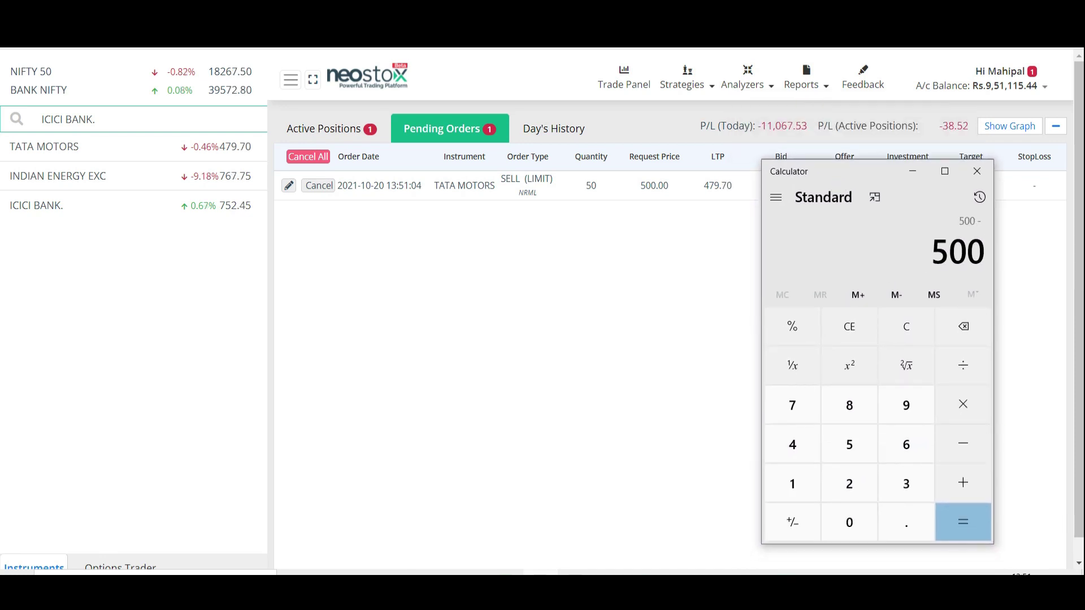
{"action": "type", "text": "478"}
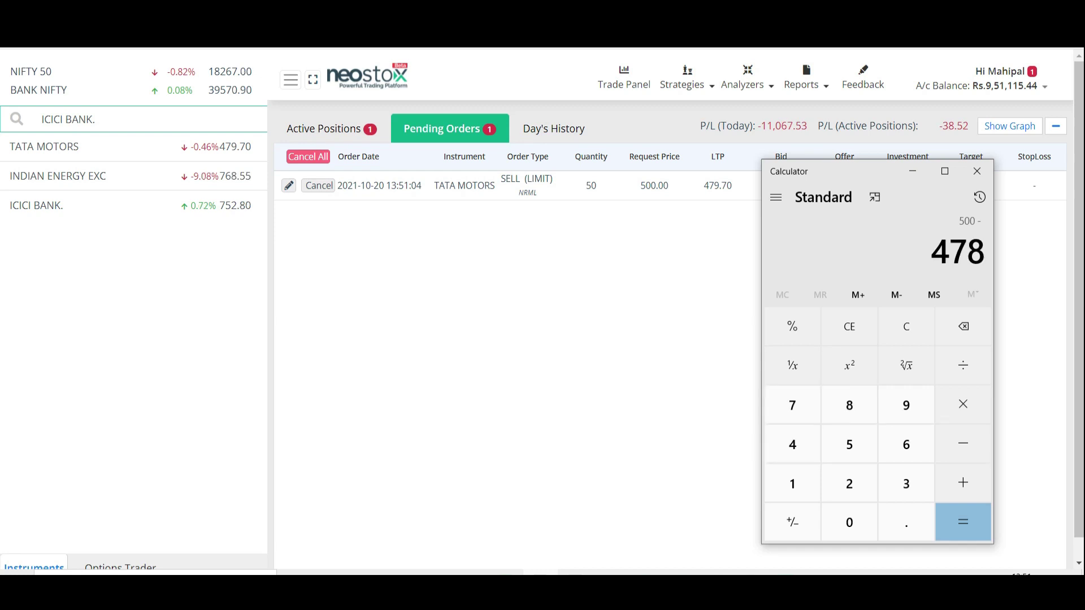
{"action": "key", "text": "Return"}
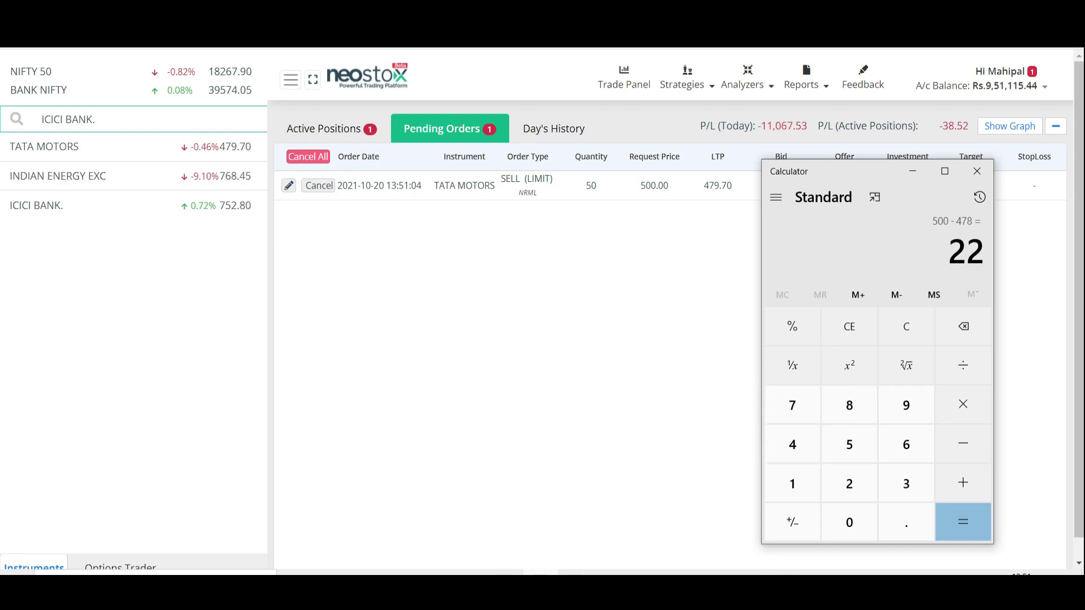
{"action": "key", "text": "asterisk"}
{"action": "type", "text": "50"}
{"action": "key", "text": "Return"}
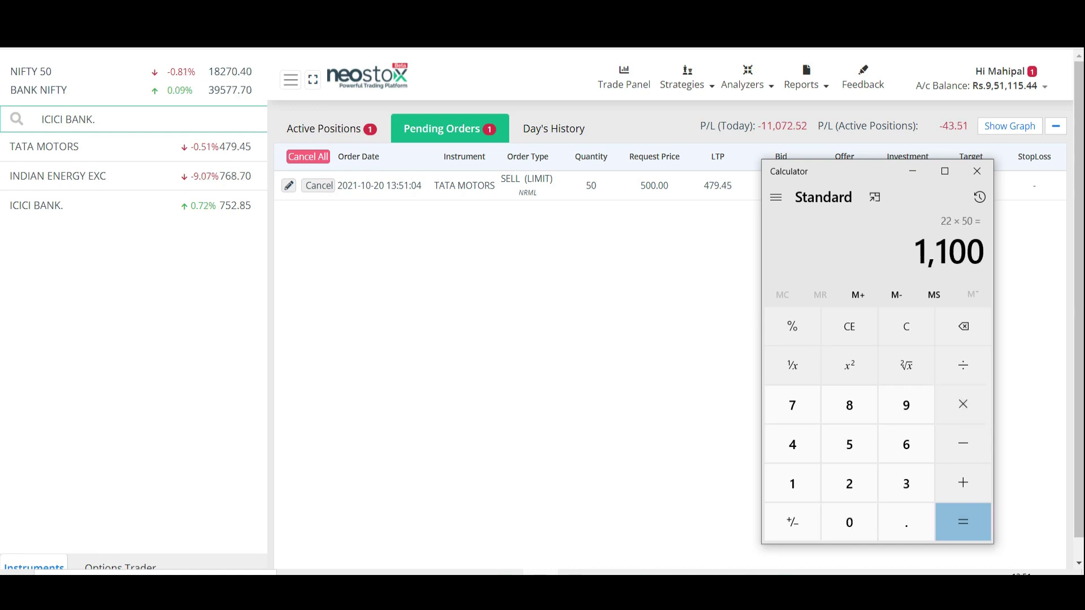
{"action": "left_click_drag", "start_coordinate": [919, 252], "coordinate": [994, 265]}
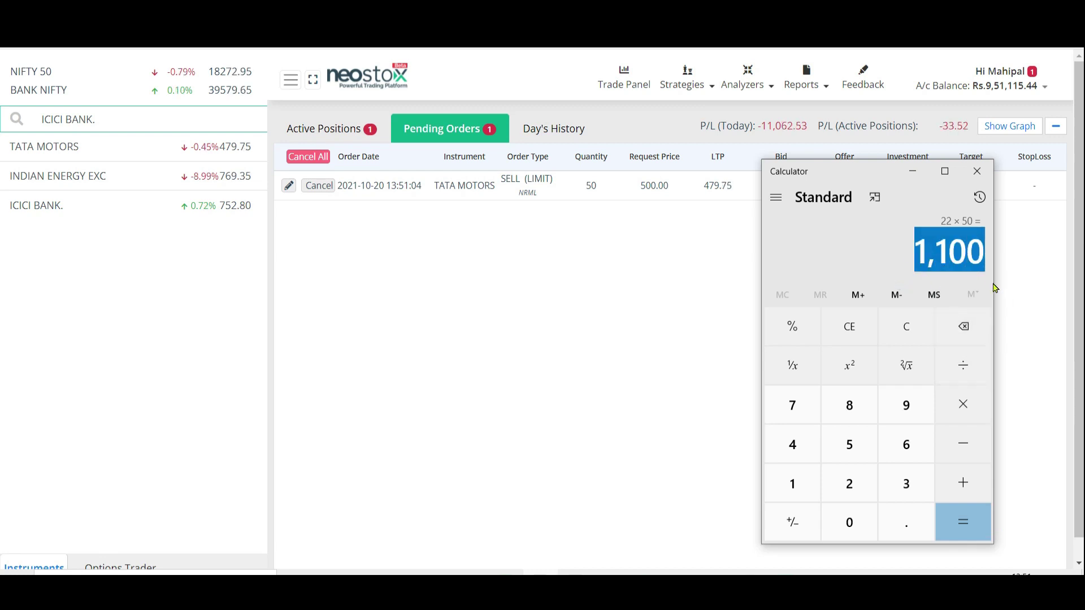
{"action": "left_click", "coordinate": [977, 171]}
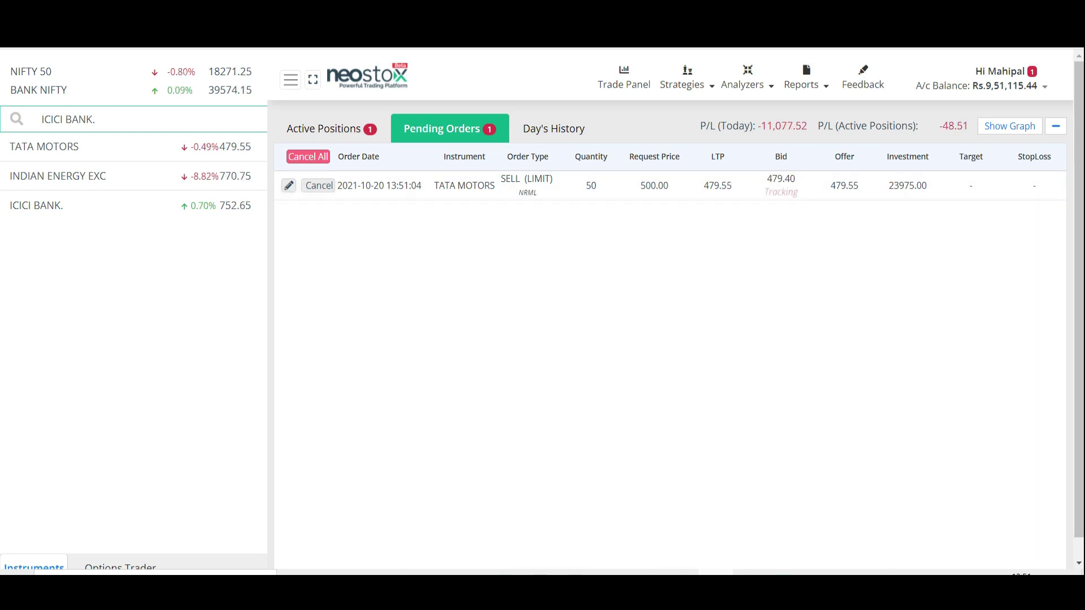
Step: Compare the active TATA MOTORS buy position with the pending limit sell order, ending on the active positions
{"action": "left_click", "coordinate": [332, 140]}
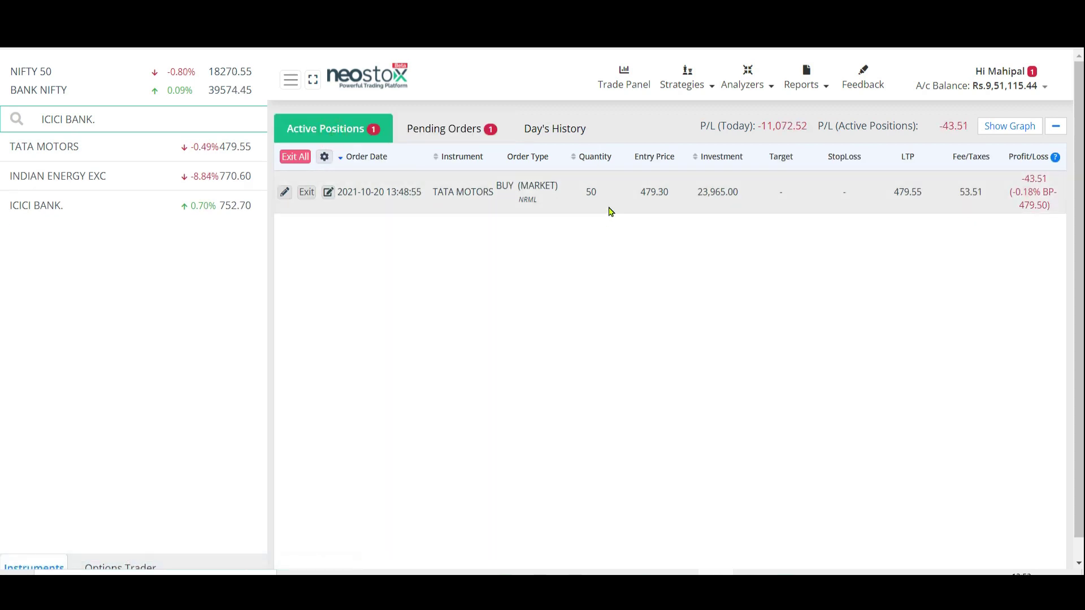
{"action": "left_click", "coordinate": [439, 139]}
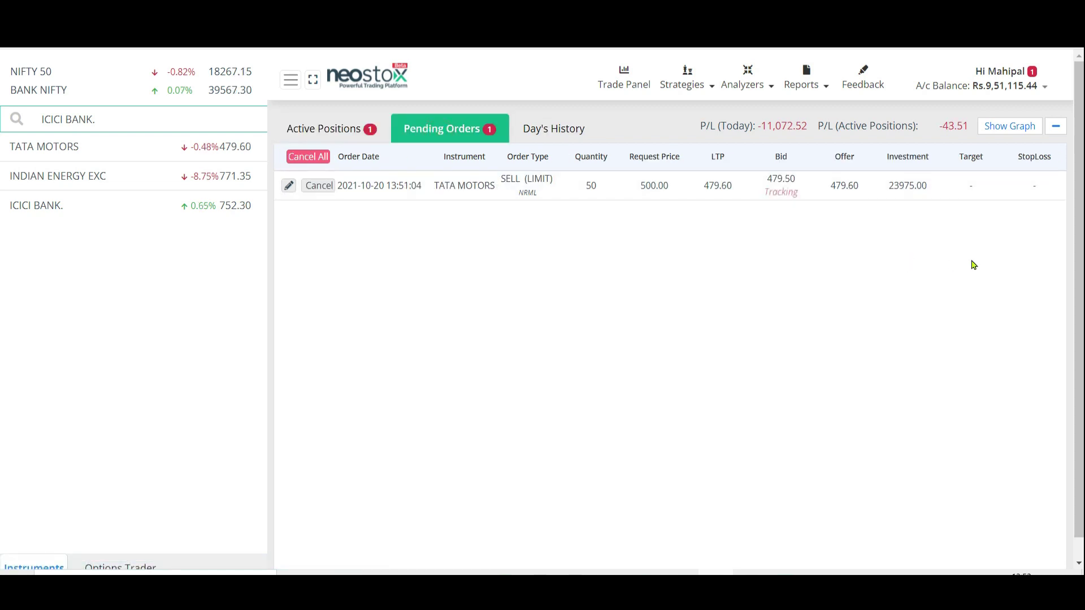
{"action": "left_click", "coordinate": [344, 134]}
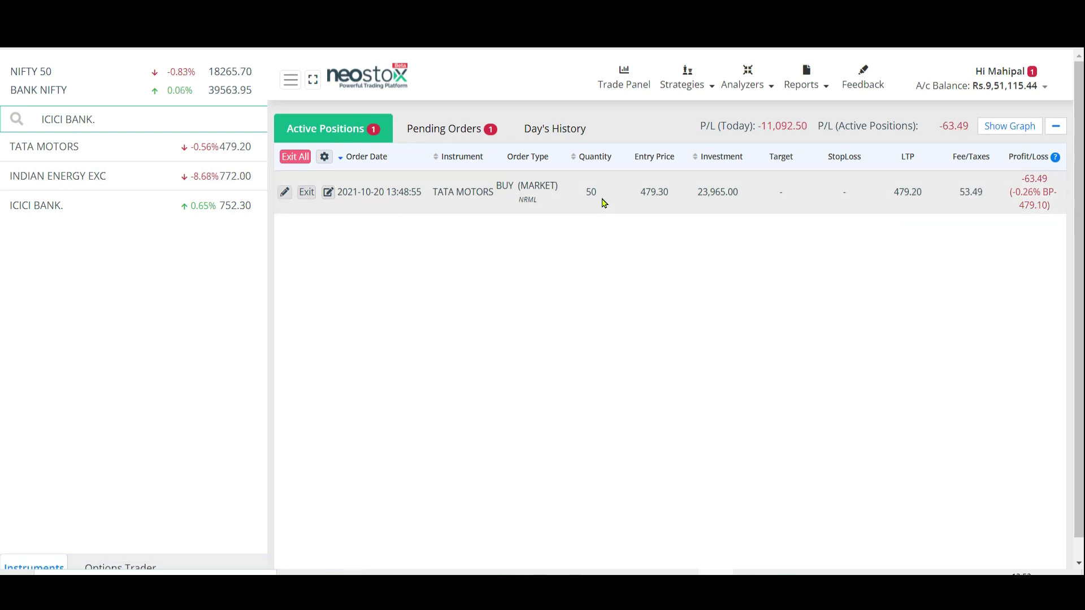
{"action": "left_click", "coordinate": [445, 136]}
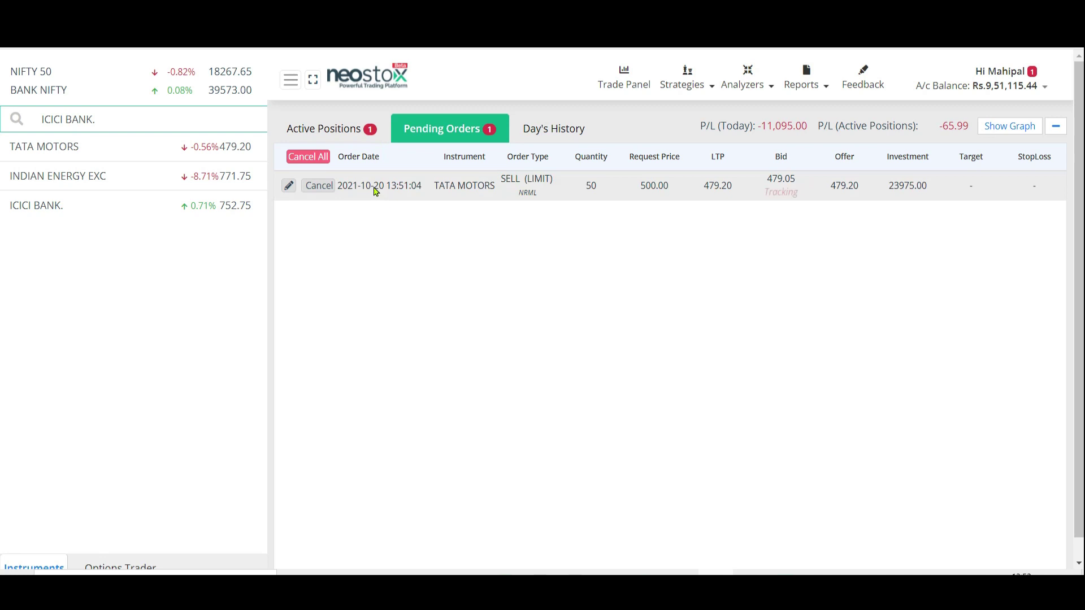
{"action": "left_click", "coordinate": [349, 129]}
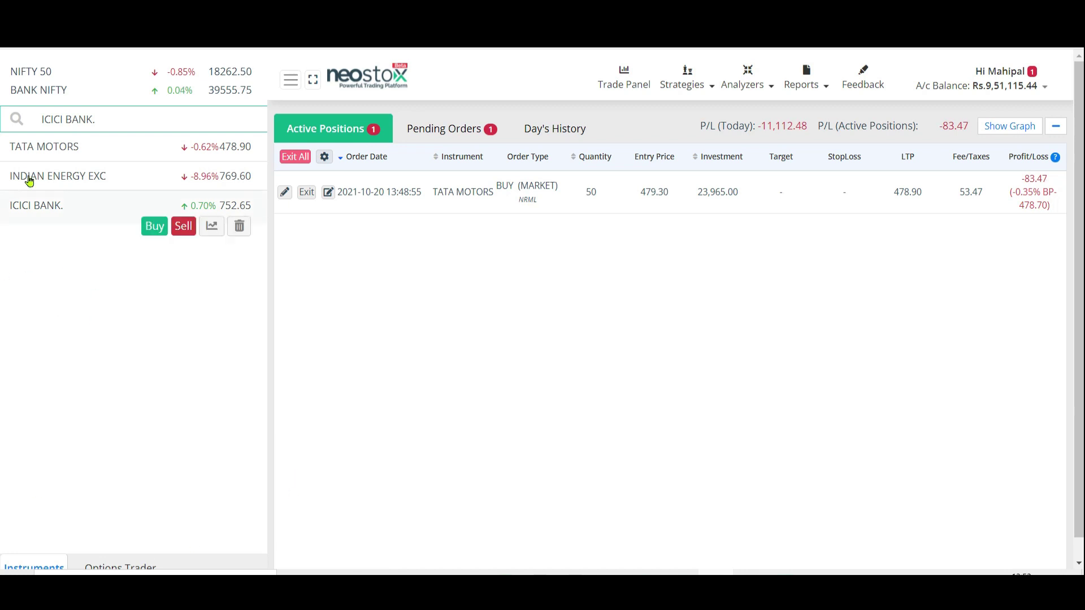
Step: Replace the instrument search with GUJGAS and add GUJARAT GAS to the watchlist
{"action": "left_click", "coordinate": [104, 119]}
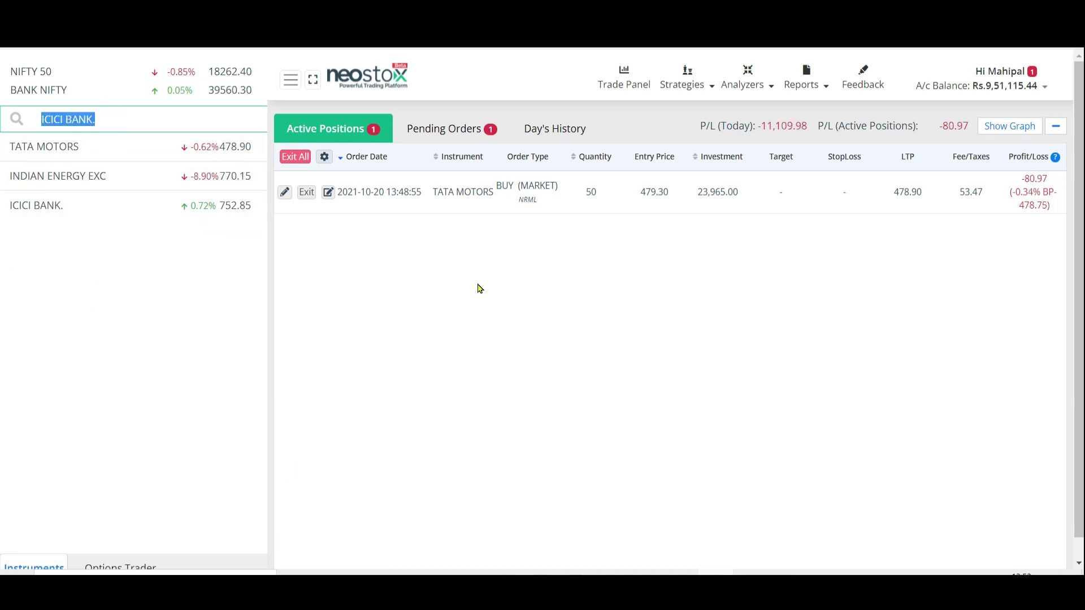
{"action": "key", "text": "BackSpace"}
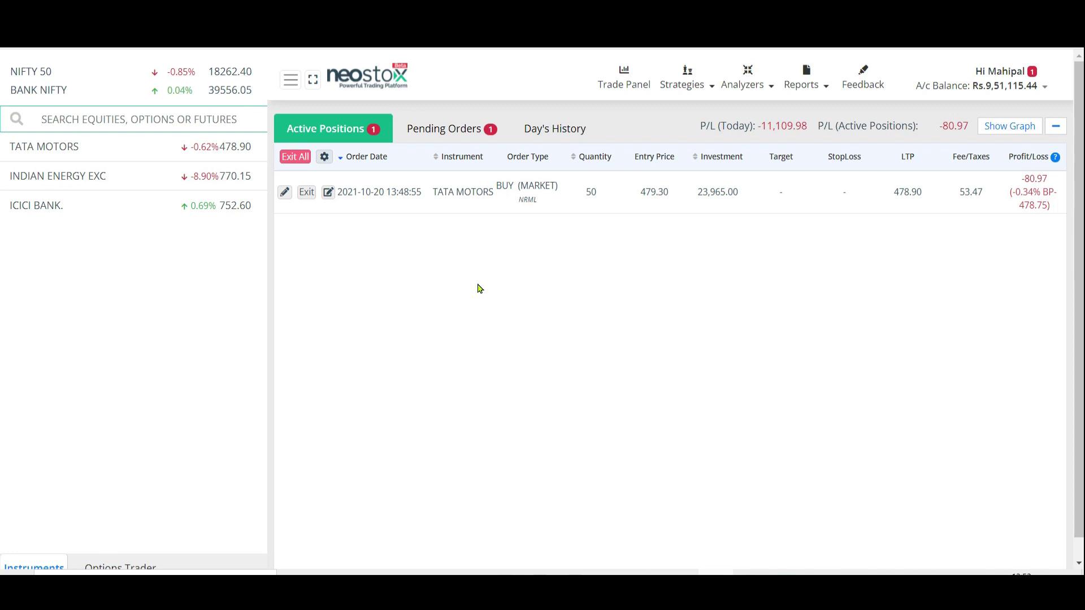
{"action": "left_click", "coordinate": [479, 288]}
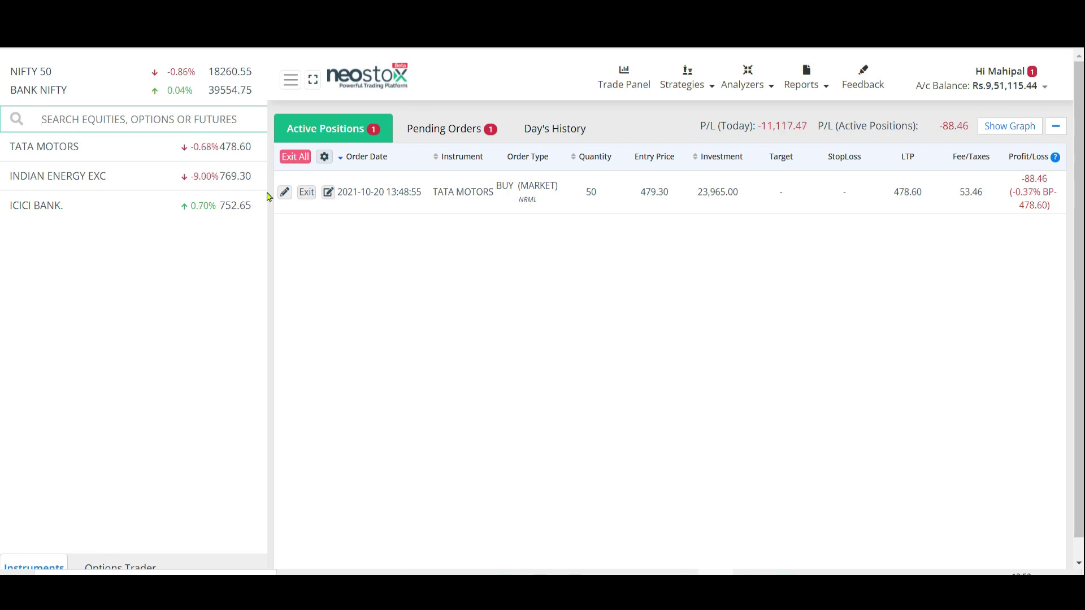
{"action": "left_click", "coordinate": [193, 128]}
{"action": "type", "text": "GUJGAS"}
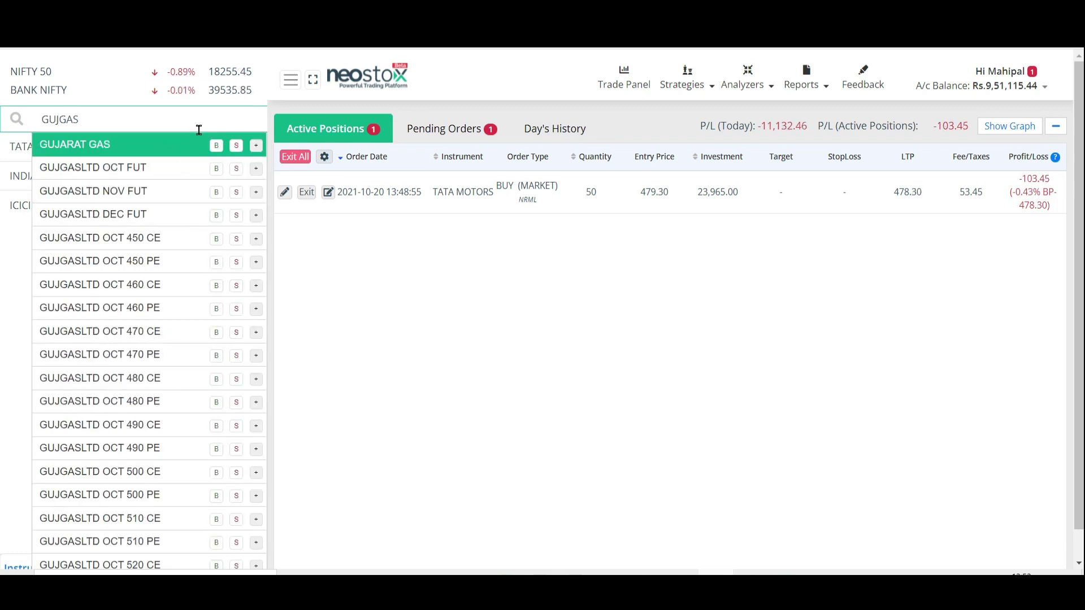
{"action": "left_click", "coordinate": [258, 146]}
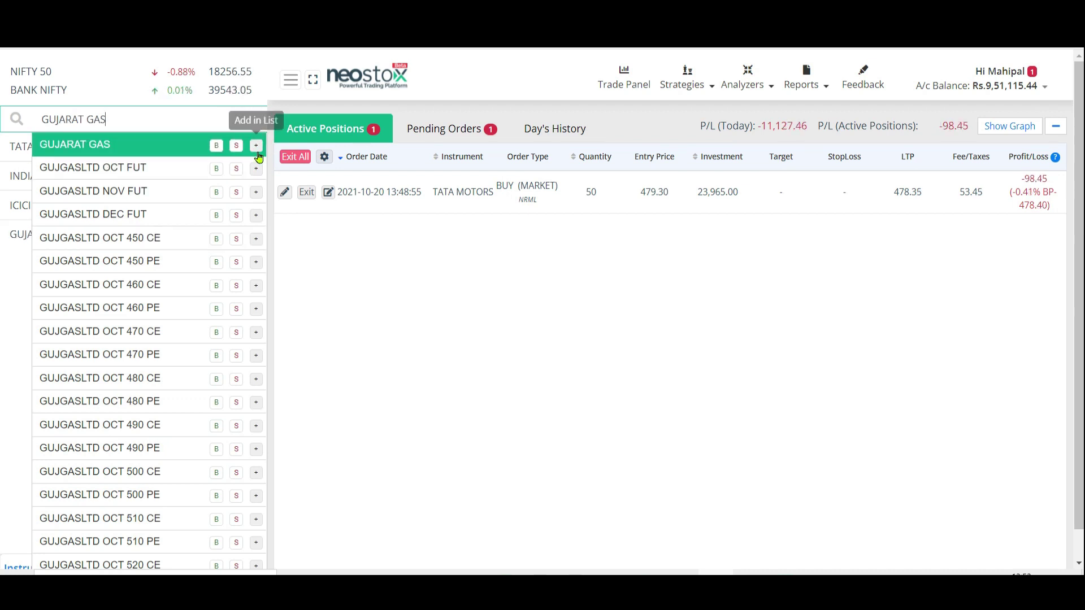
{"action": "left_click", "coordinate": [21, 297]}
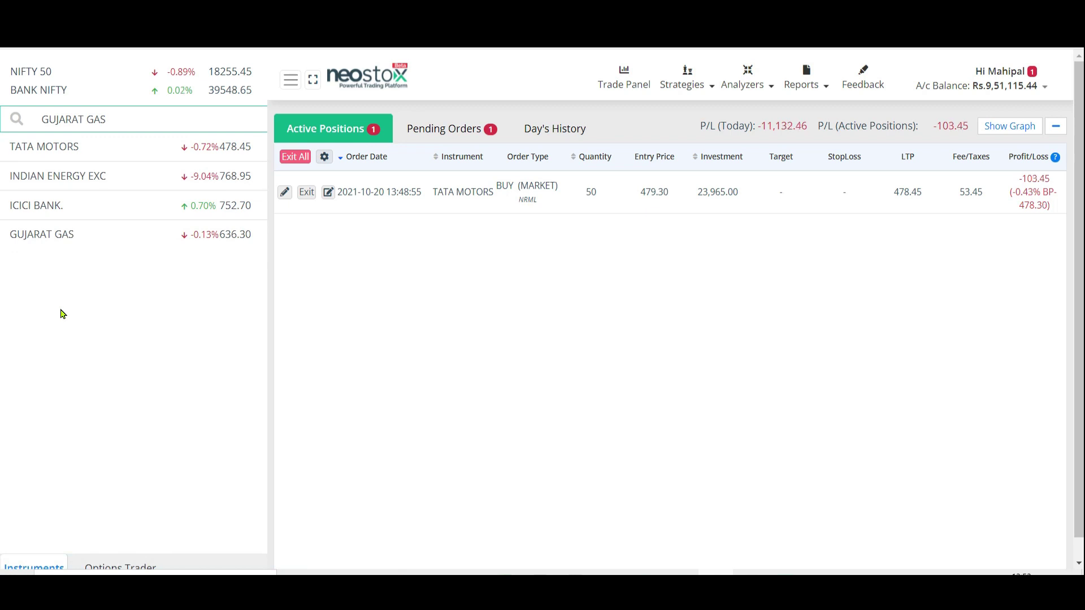
Step: Place an overnight market buy order for a fixed quantity of 50 GUJARAT GAS contracts from the watchlist
{"action": "mouse_move", "coordinate": [17, 247]}
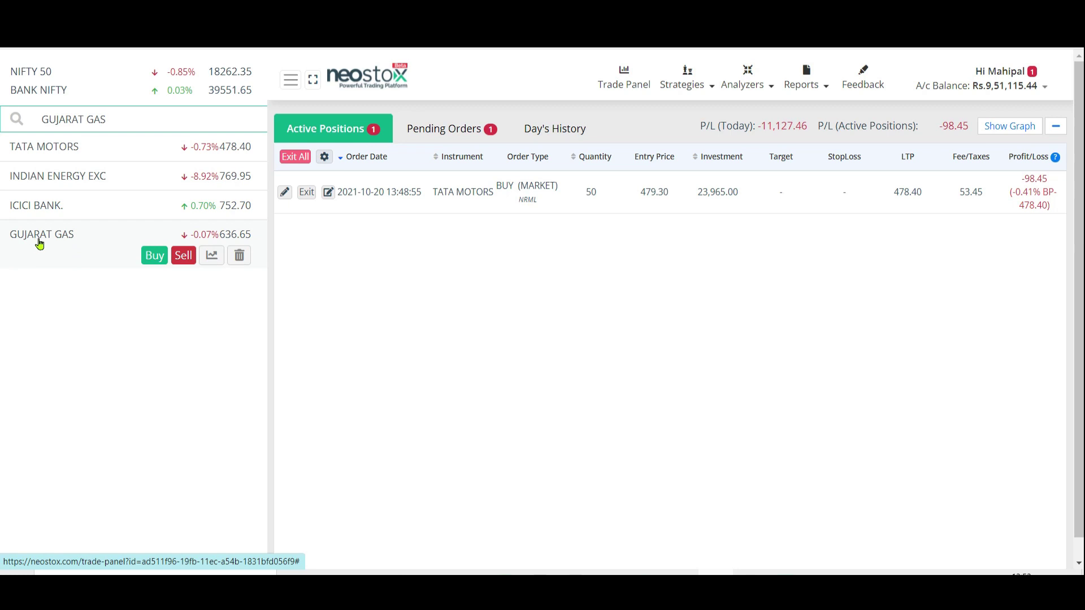
{"action": "left_click", "coordinate": [155, 256]}
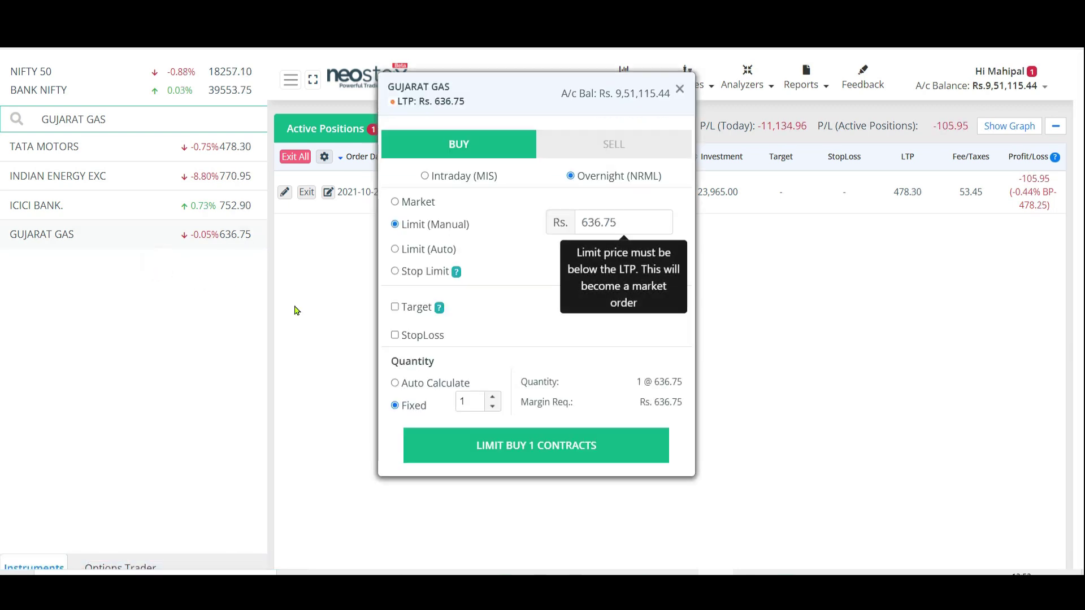
{"action": "left_click", "coordinate": [397, 201]}
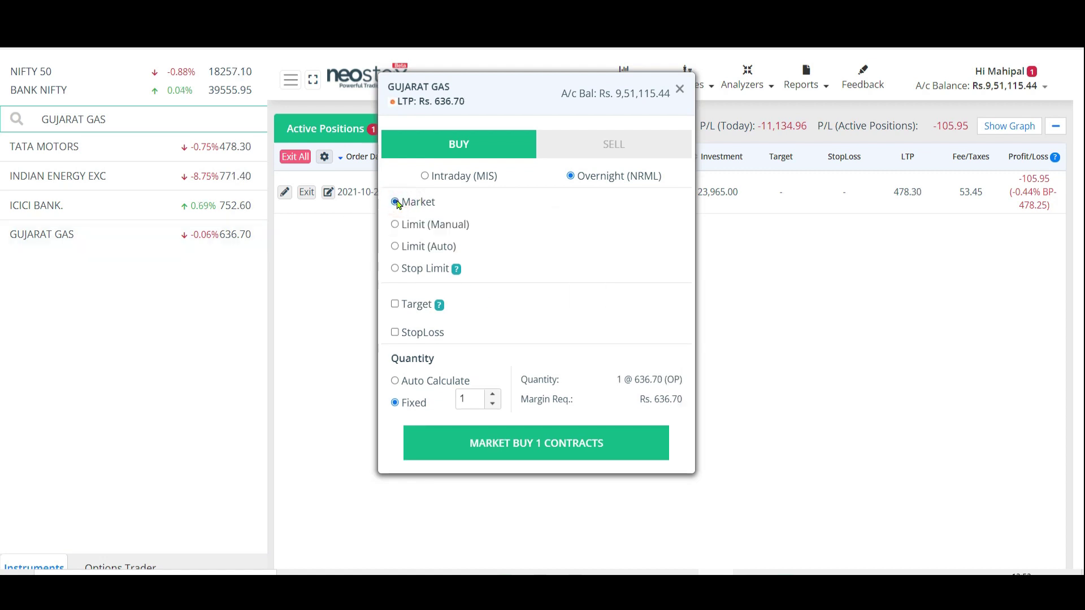
{"action": "left_click", "coordinate": [419, 232]}
{"action": "left_click", "coordinate": [636, 226]}
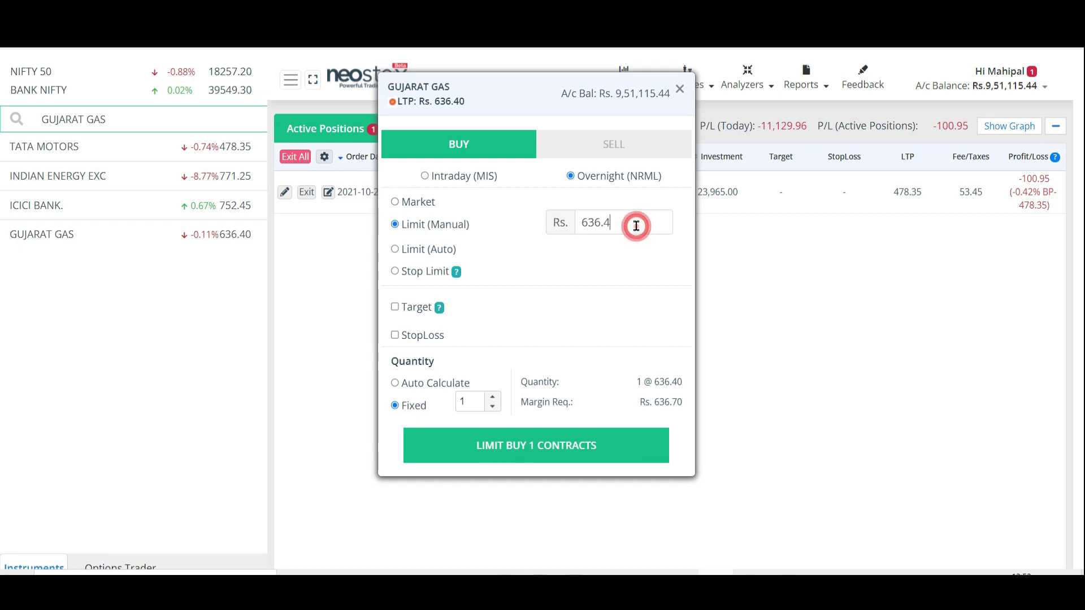
{"action": "left_click", "coordinate": [397, 203]}
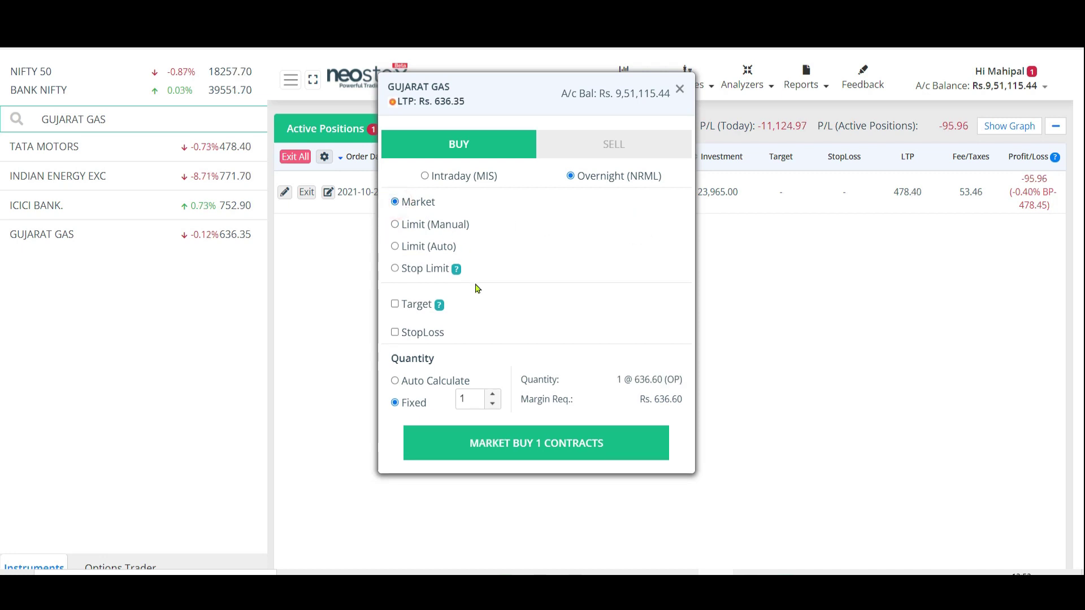
{"action": "double_click", "coordinate": [469, 400]}
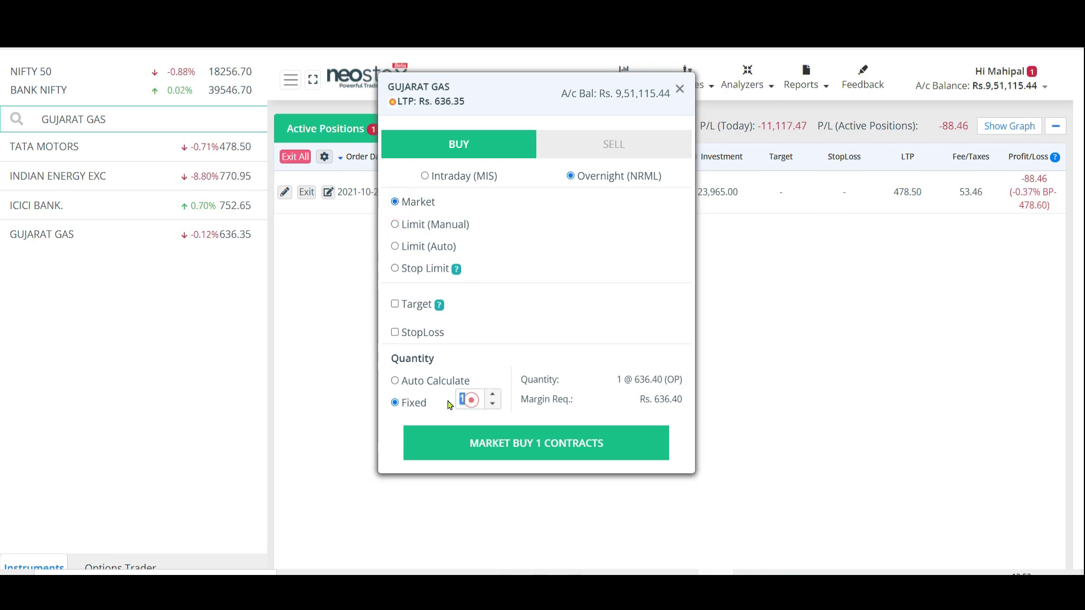
{"action": "type", "text": "50"}
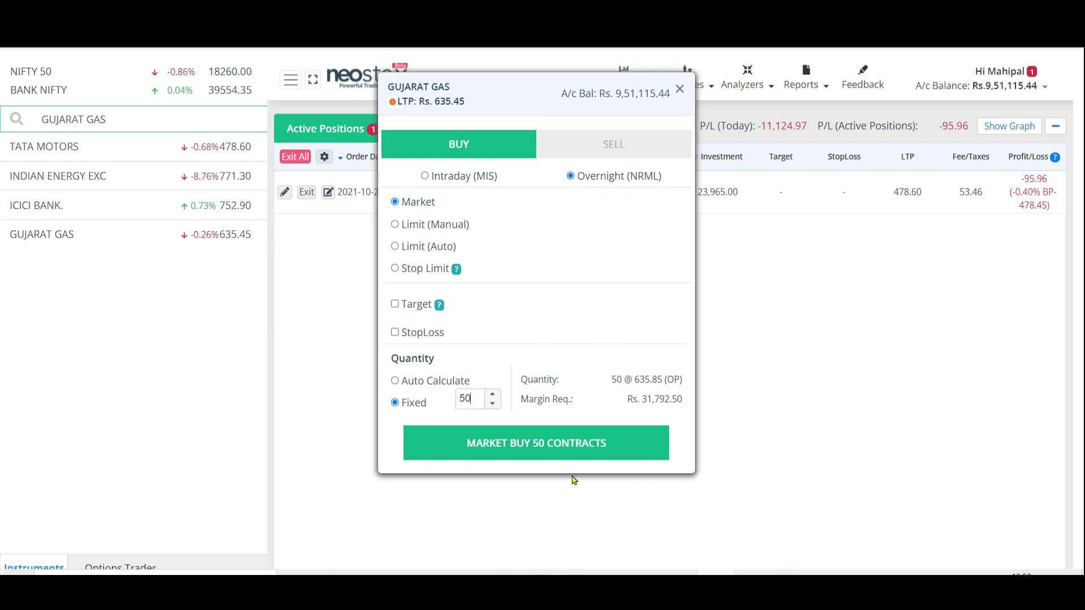
{"action": "left_click", "coordinate": [495, 446]}
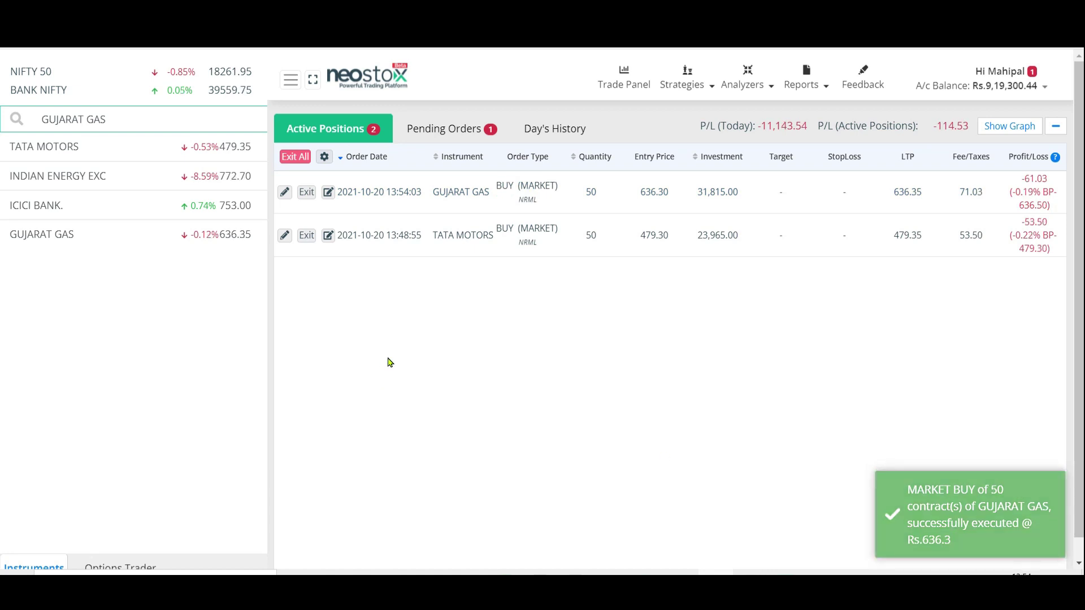
Step: Place an overnight market buy order for a fixed quantity of 50 INDIAN ENERGY EXC contracts from the watchlist
{"action": "mouse_move", "coordinate": [66, 179]}
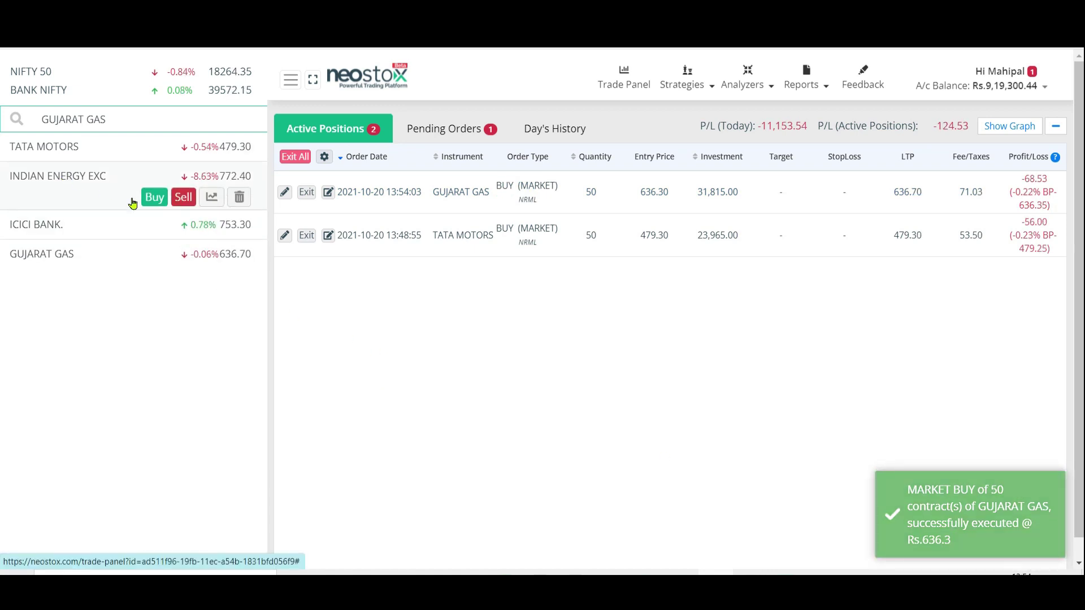
{"action": "left_click", "coordinate": [152, 203]}
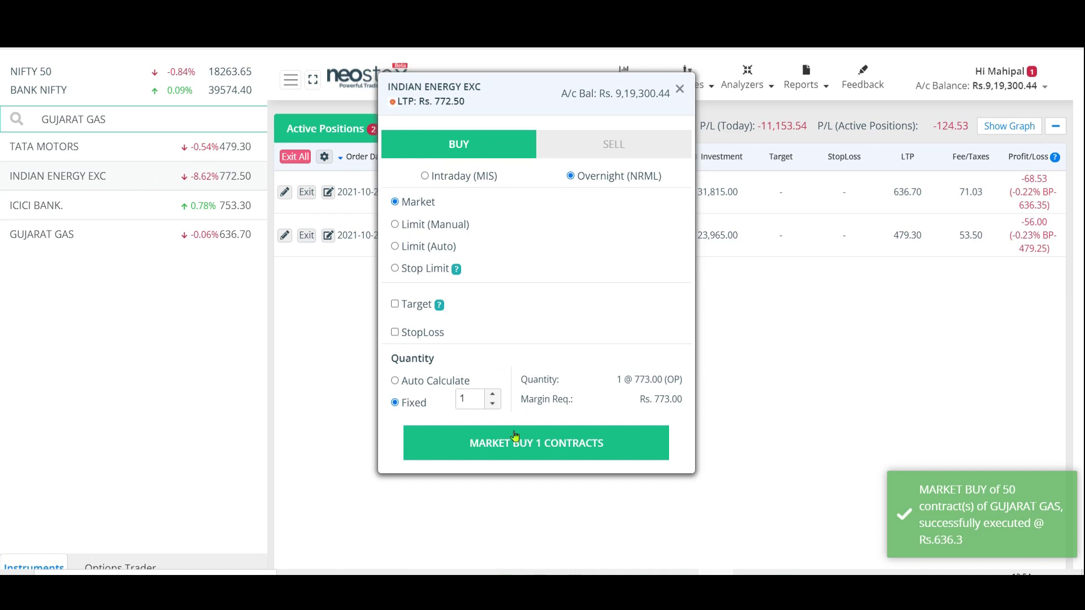
{"action": "left_click", "coordinate": [475, 400]}
{"action": "key", "text": "BackSpace"}
{"action": "type", "text": "50"}
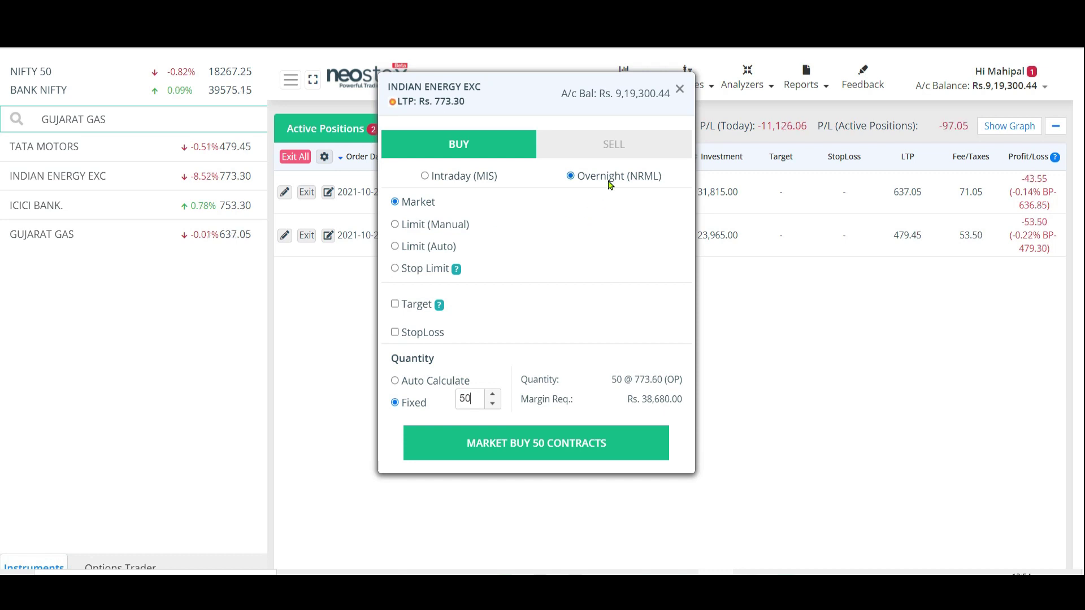
{"action": "left_click", "coordinate": [558, 454]}
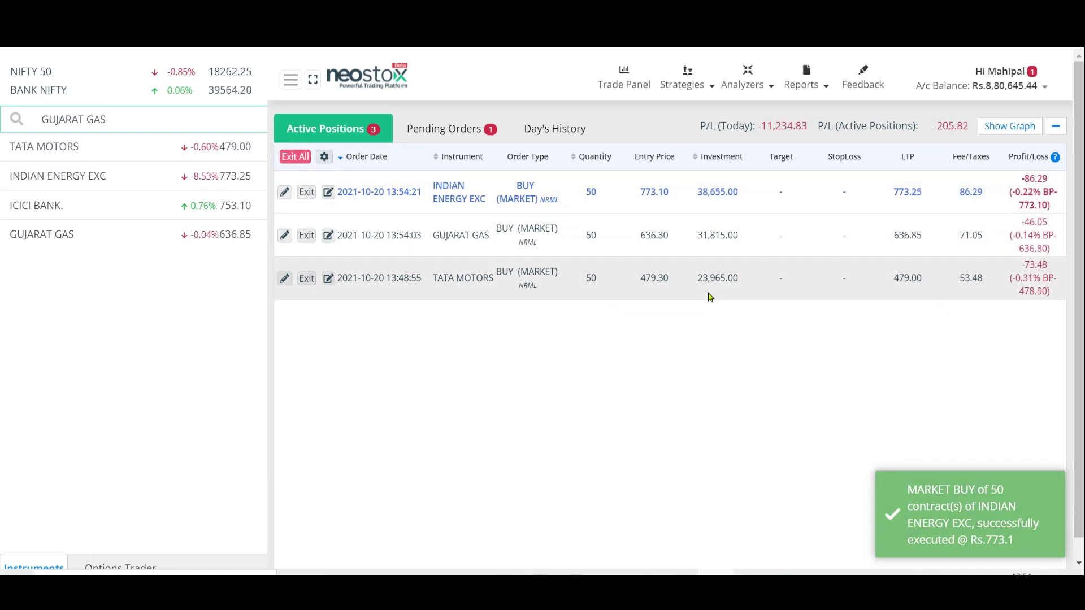
Step: Review the investment amounts of the three active positions and the account balance with its account options
{"action": "left_click_drag", "start_coordinate": [699, 278], "coordinate": [749, 281]}
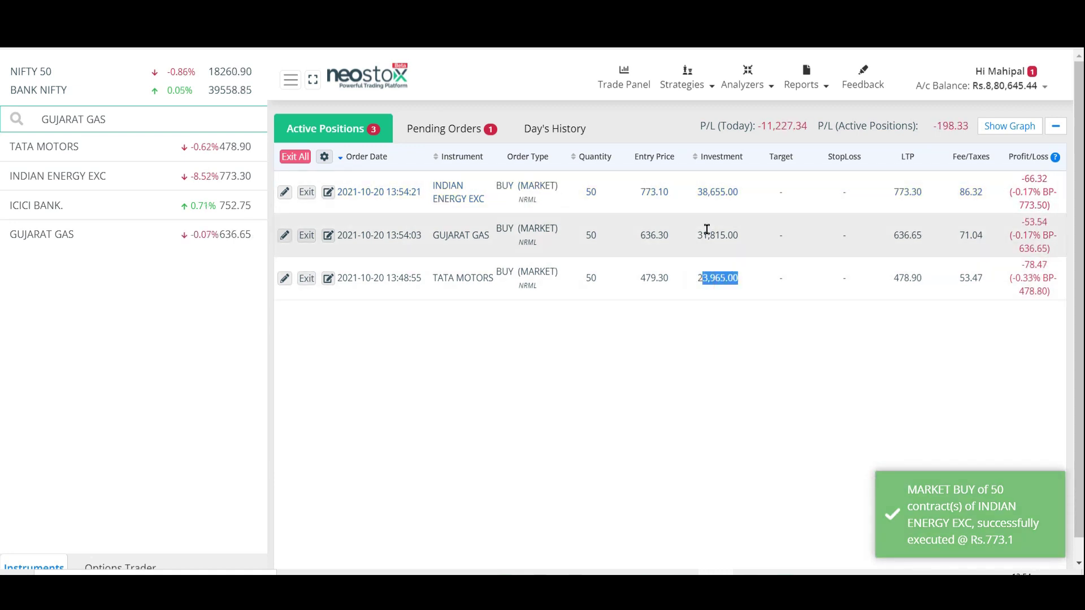
{"action": "left_click_drag", "start_coordinate": [707, 234], "coordinate": [733, 235]}
{"action": "left_click_drag", "start_coordinate": [706, 184], "coordinate": [735, 191]}
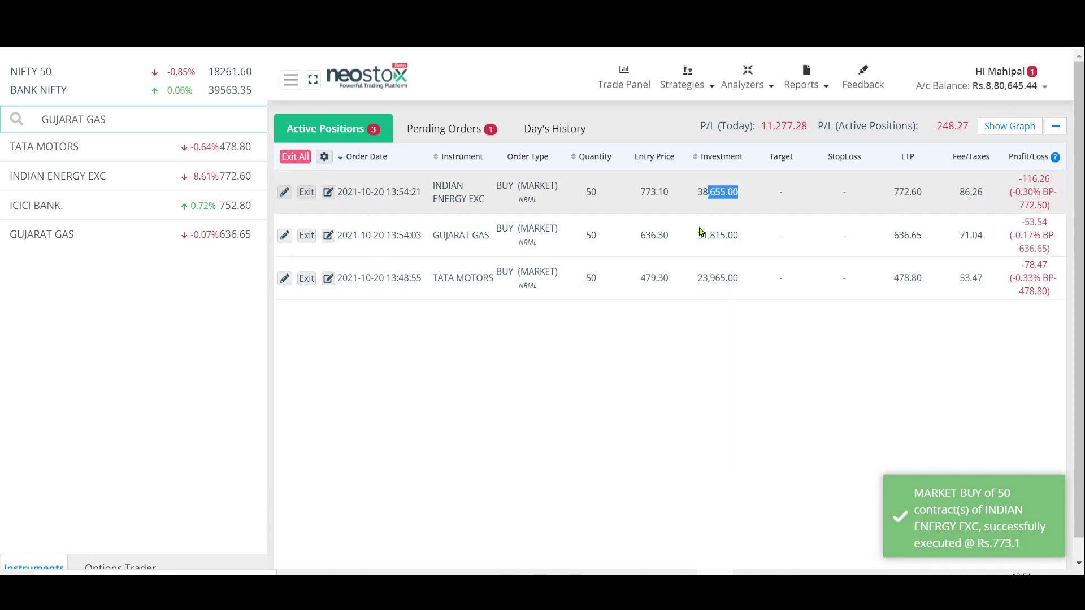
{"action": "left_click", "coordinate": [1004, 94]}
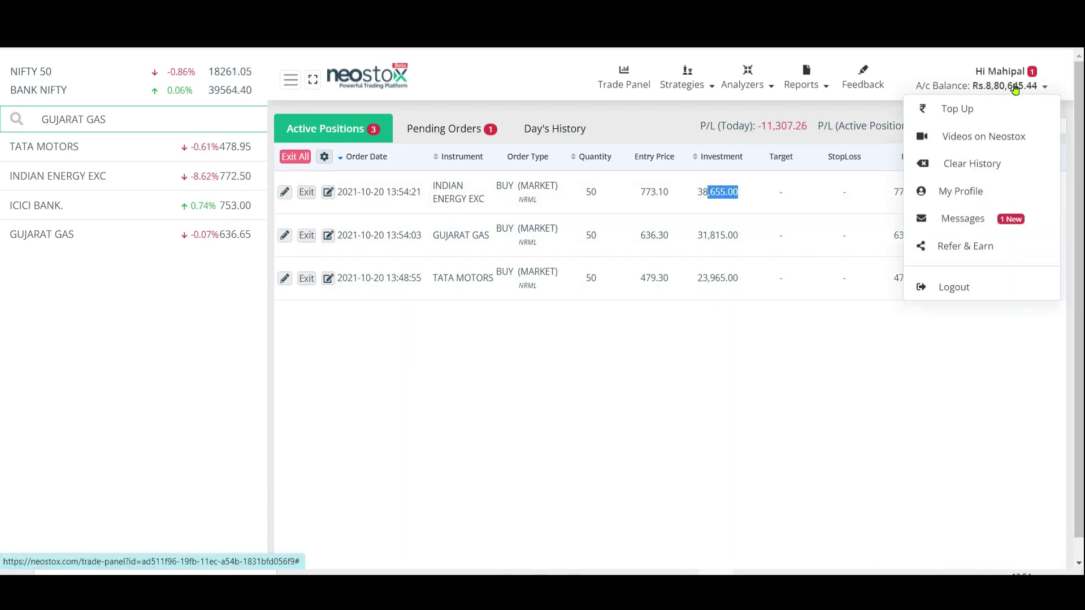
{"action": "left_click", "coordinate": [880, 284]}
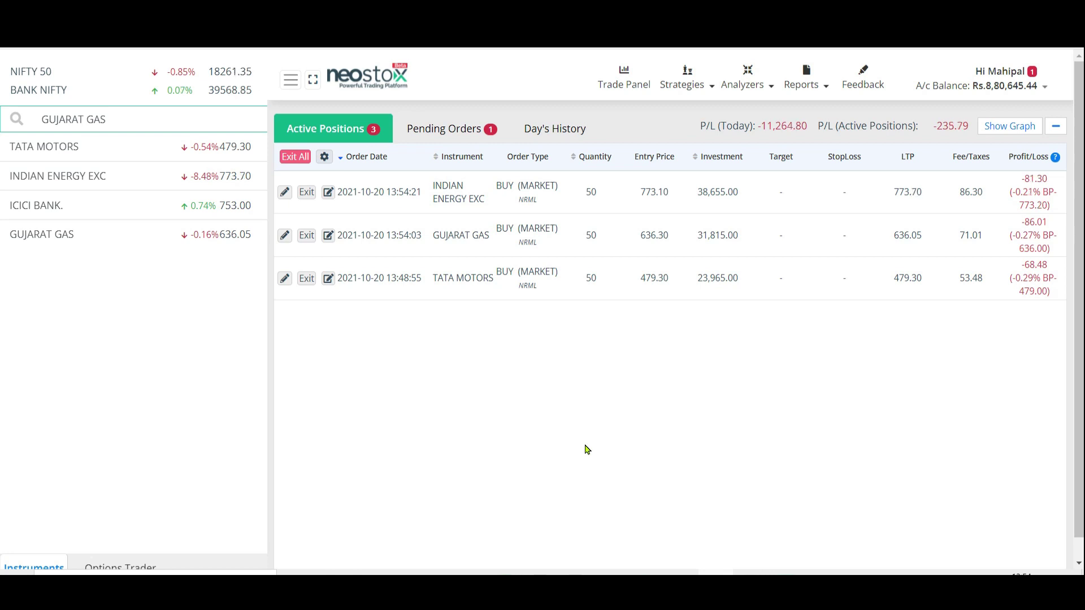
{"action": "mouse_move", "coordinate": [148, 170]}
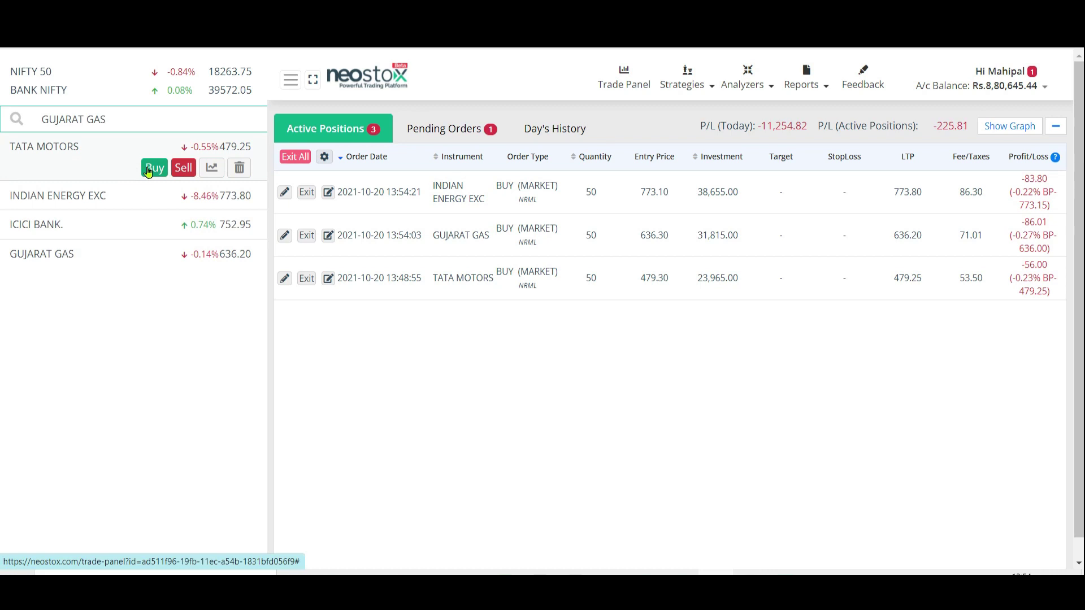
{"action": "left_click", "coordinate": [376, 368]}
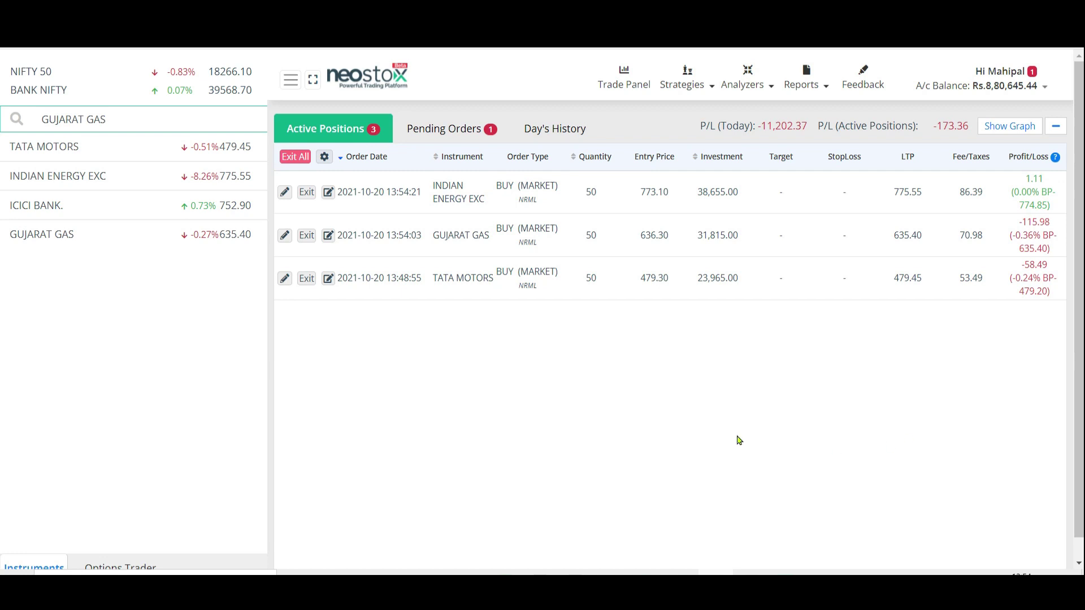
Step: Examine the target, stoploss and order type options for modifying the INDIAN ENERGY EXC position, and close without changes
{"action": "left_click", "coordinate": [285, 195]}
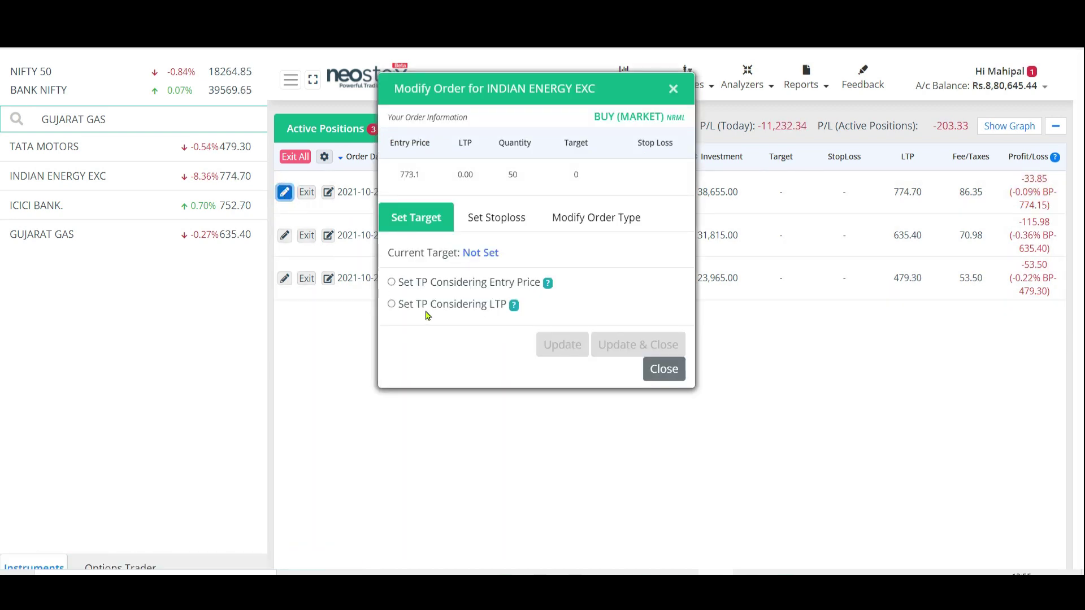
{"action": "left_click_drag", "start_coordinate": [399, 175], "coordinate": [483, 183]}
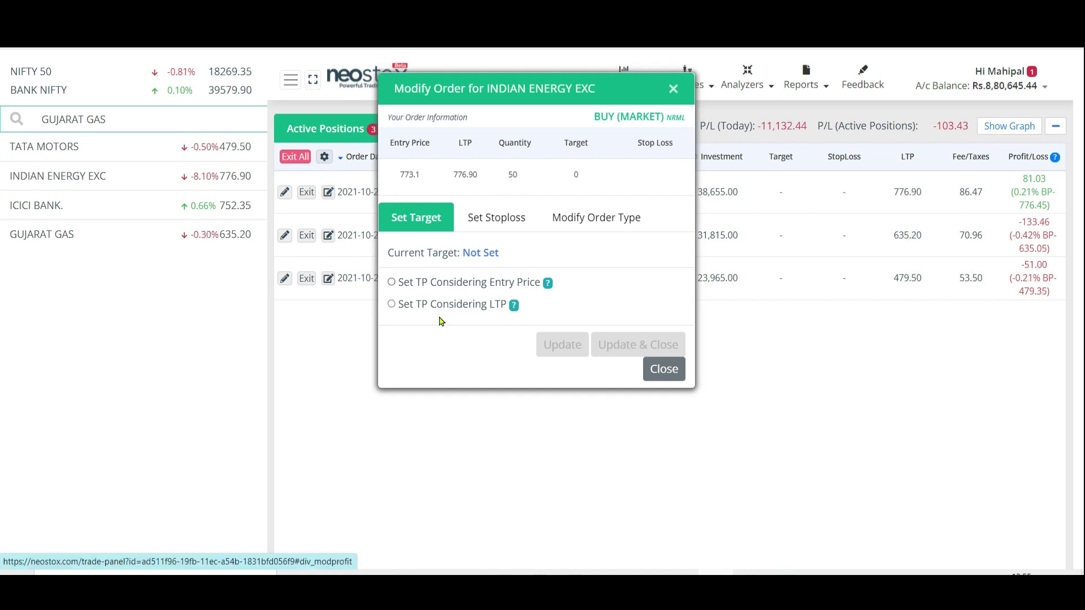
{"action": "left_click", "coordinate": [503, 218]}
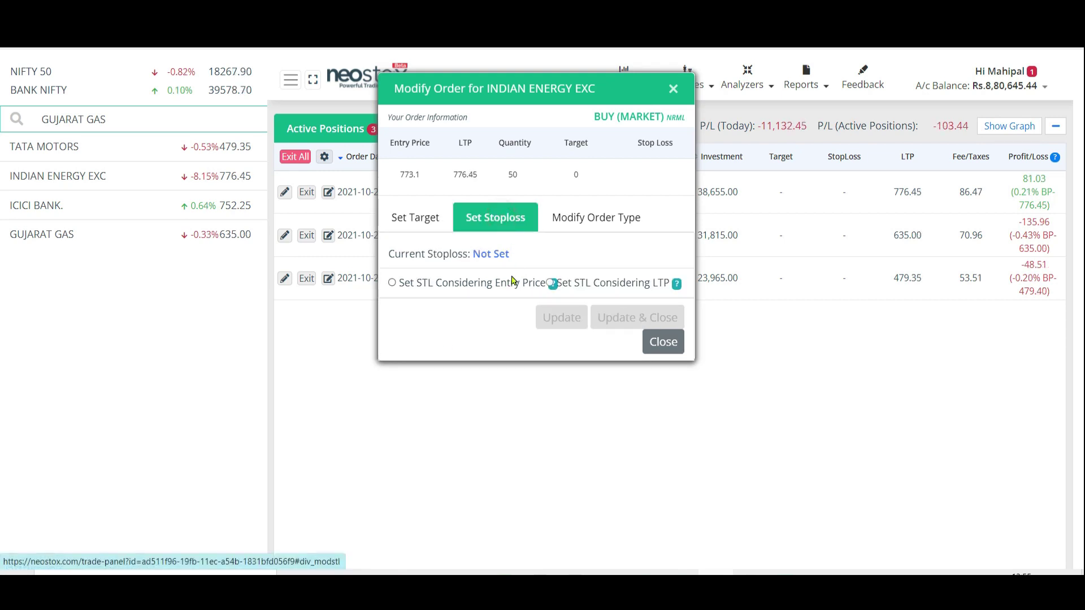
{"action": "left_click", "coordinate": [606, 221]}
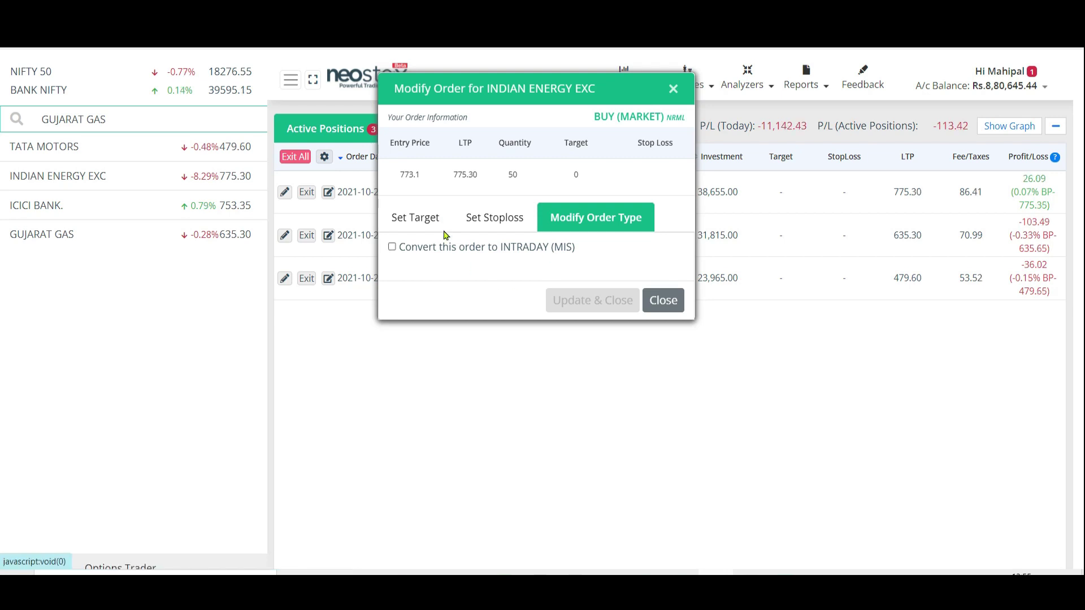
{"action": "left_click", "coordinate": [417, 220]}
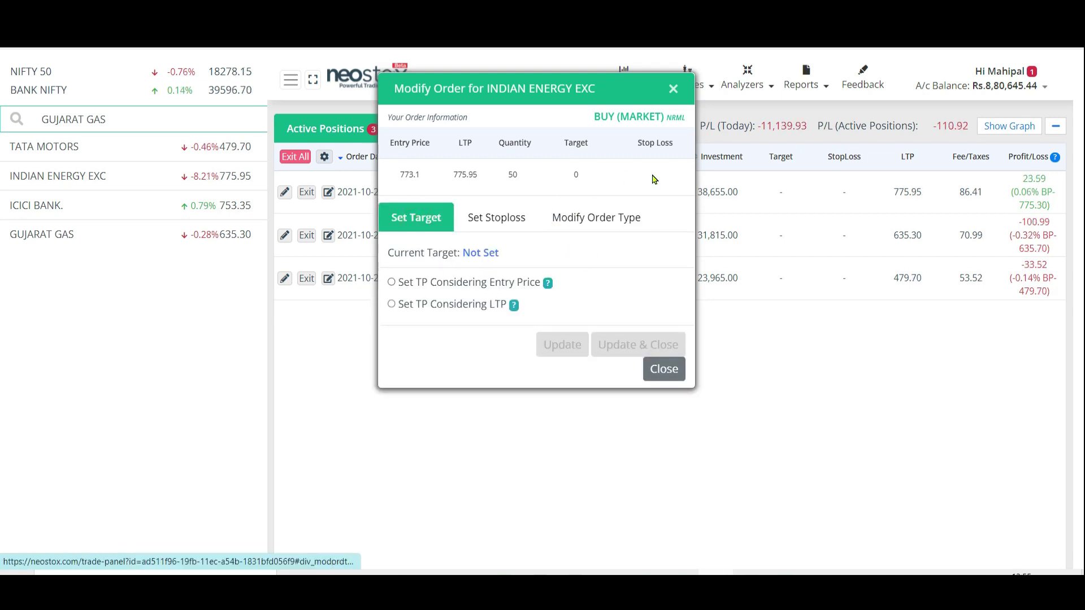
{"action": "left_click", "coordinate": [664, 369]}
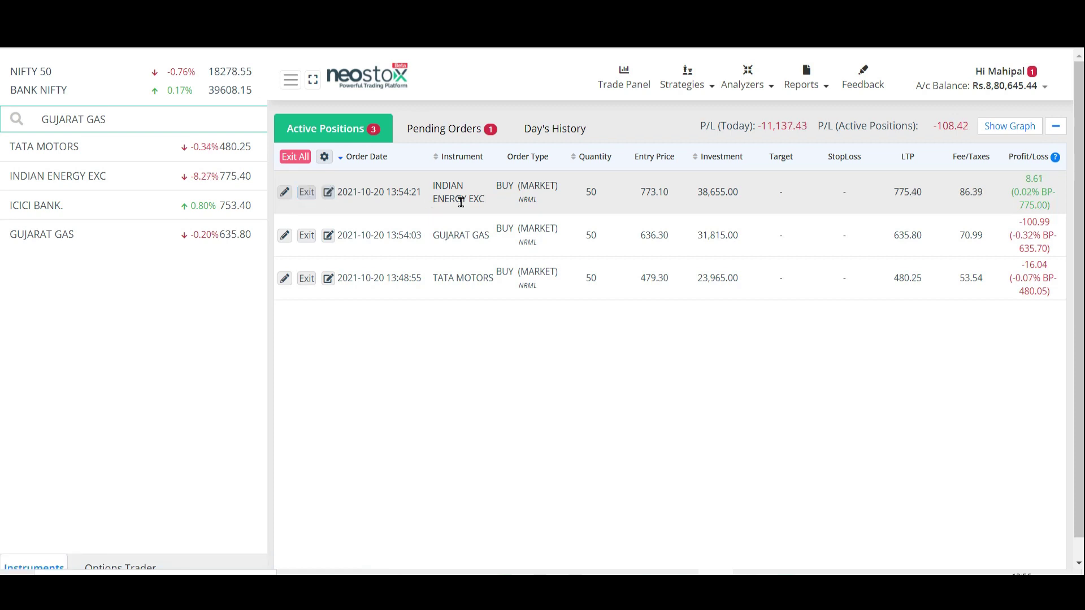
Step: Save an INDIAN ENERGY EXC note: "Because there is a Split coming by end of October. Hence sell of these shares will be done by End of November"
{"action": "left_click", "coordinate": [328, 199]}
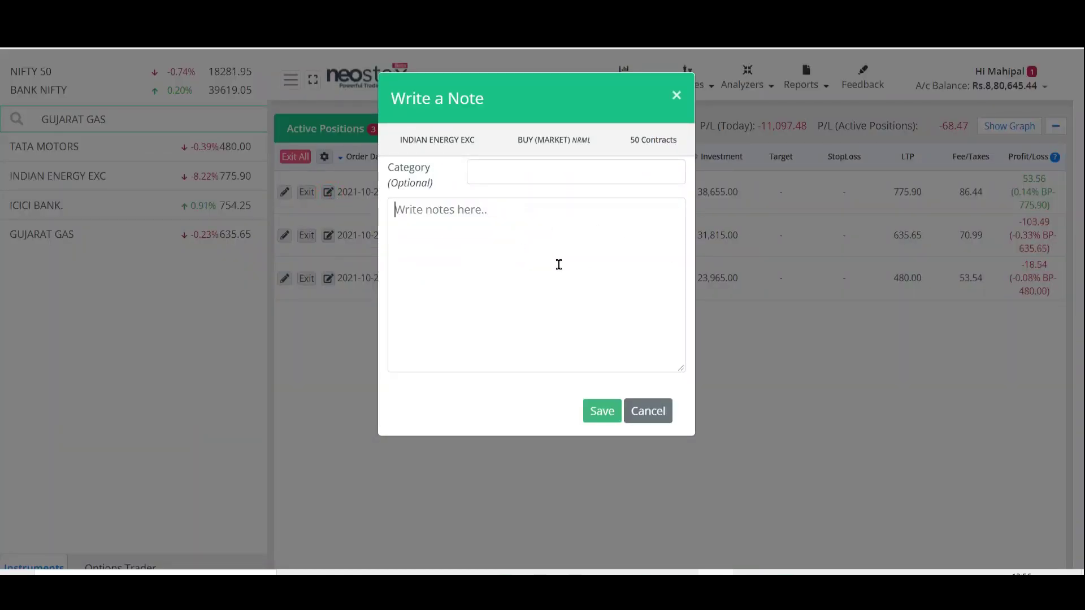
{"action": "type", "text": "Because there i"}
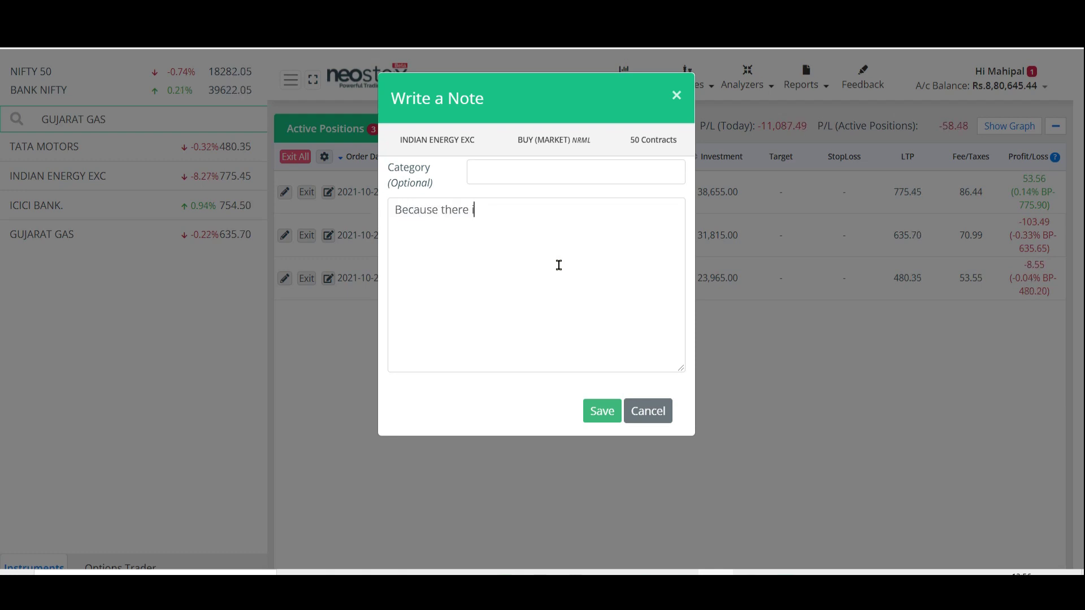
{"action": "type", "text": "s a Split comiong by end"}
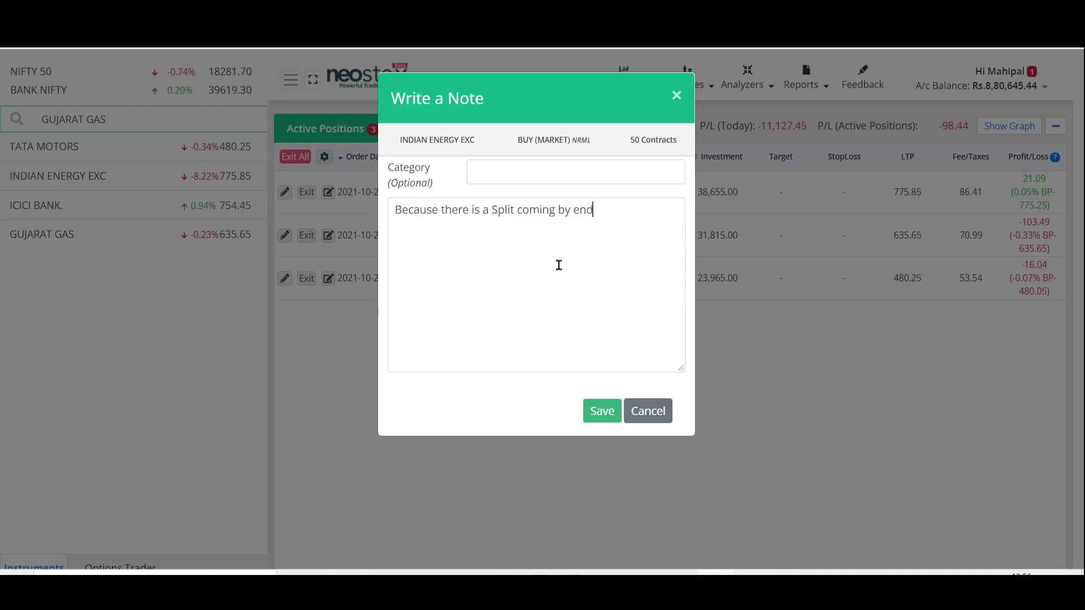
{"action": "type", "text": " of October"}
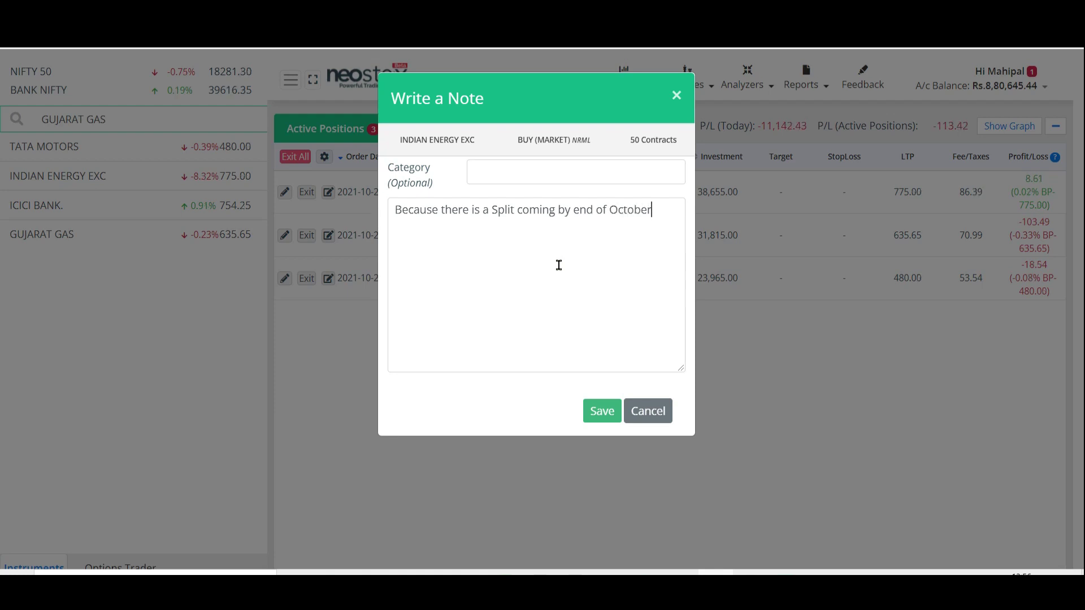
{"action": "type", "text": ". Hence sell of these s"}
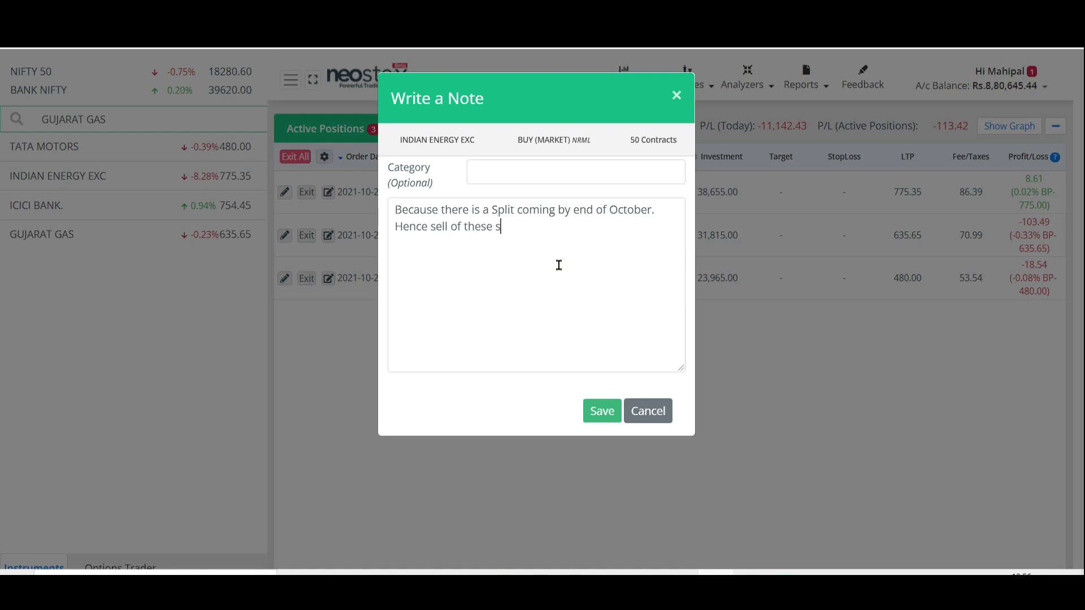
{"action": "type", "text": "hares will be done by End of V"}
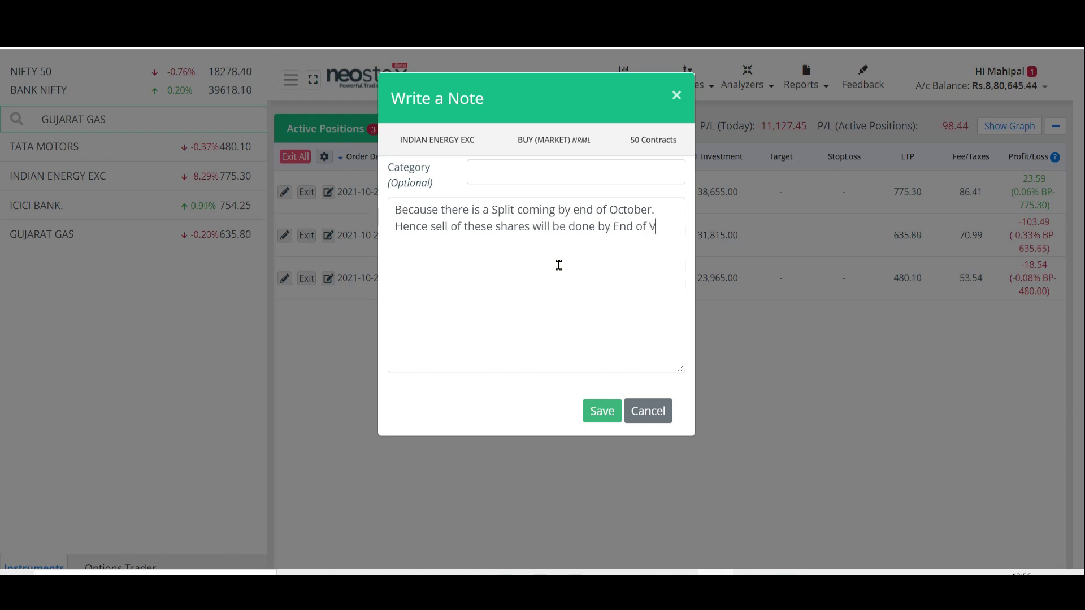
{"action": "key", "text": "BackSpace"}
{"action": "type", "text": "ovemeb"}
{"action": "key", "text": "BackSpace"}
{"action": "key", "text": "BackSpace"}
{"action": "type", "text": "ber"}
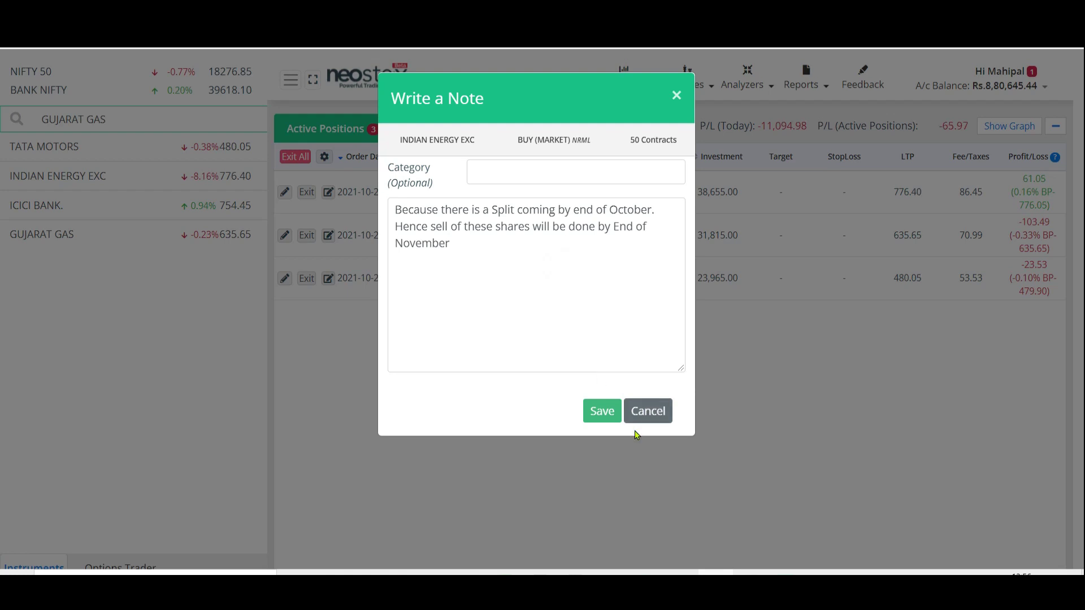
{"action": "left_click", "coordinate": [602, 413]}
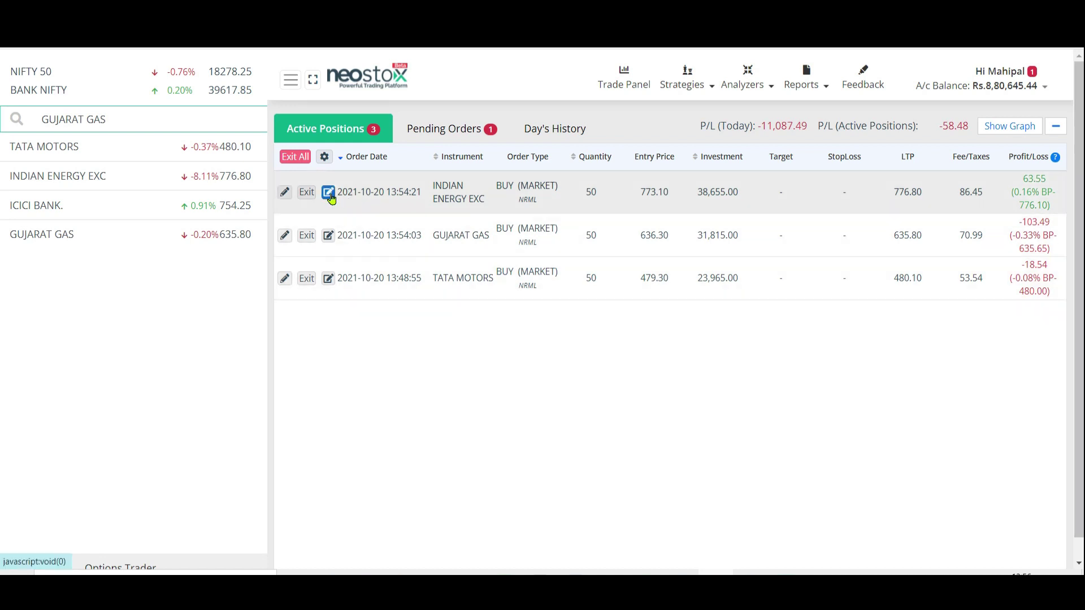
Step: Reopen the saved note on the INDIAN ENERGY EXC position, reread its planned sell timing, and close it without changes
{"action": "left_click", "coordinate": [328, 192]}
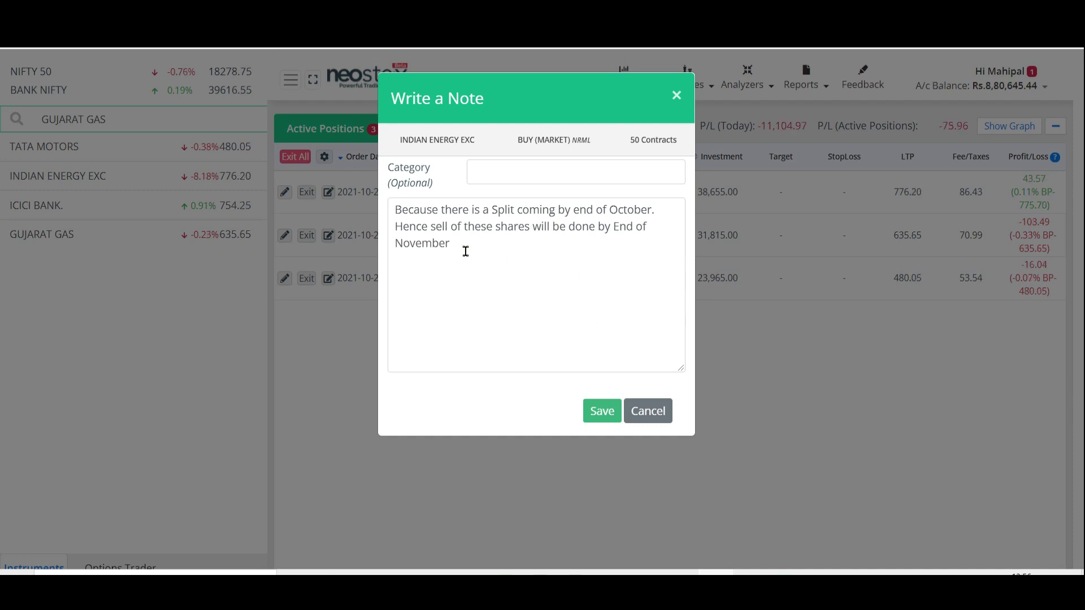
{"action": "left_click_drag", "start_coordinate": [393, 231], "coordinate": [567, 237]}
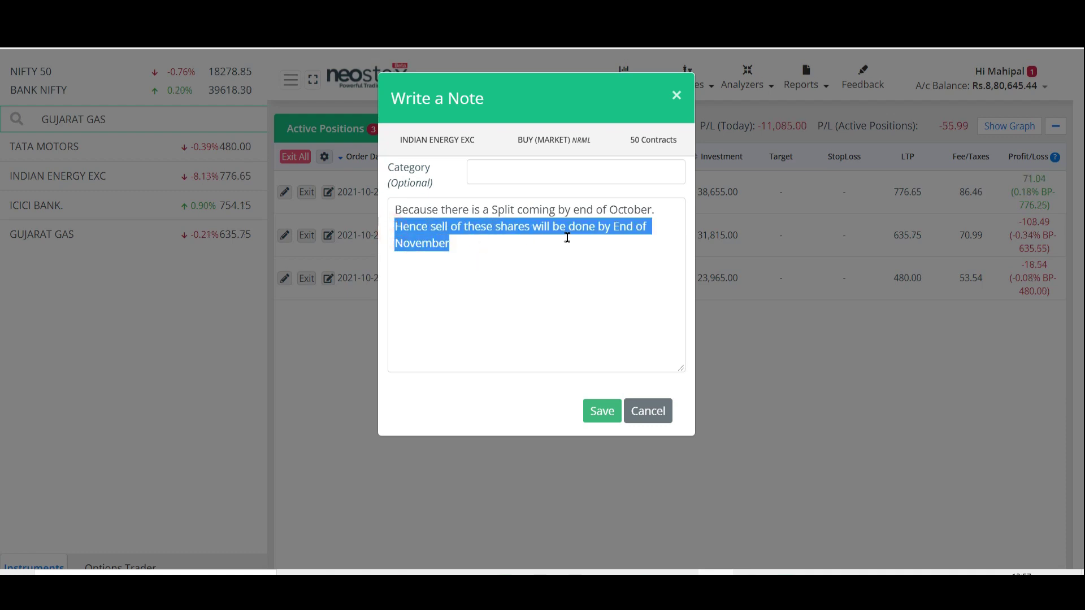
{"action": "left_click", "coordinate": [549, 275]}
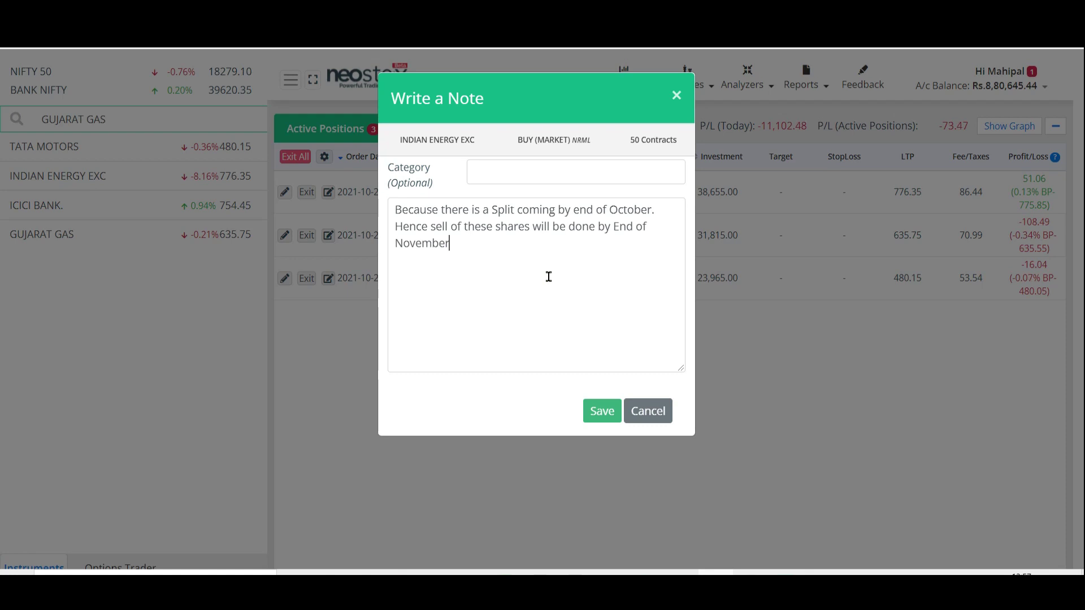
{"action": "left_click", "coordinate": [648, 411]}
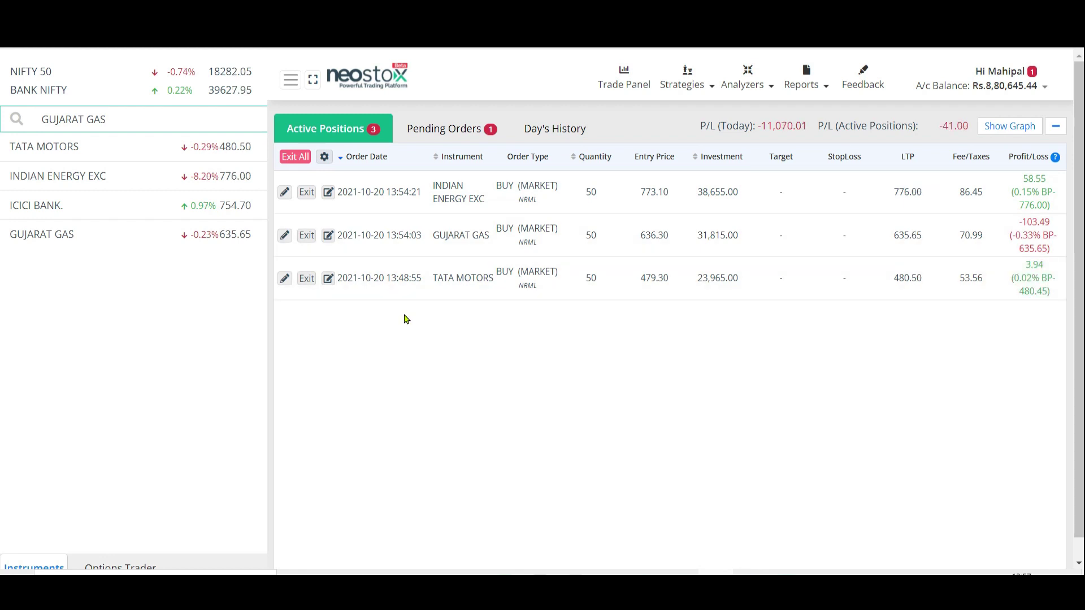
Step: Check the request price of the pending TATA MOTORS limit sell order, and return to the active positions
{"action": "left_click", "coordinate": [440, 131]}
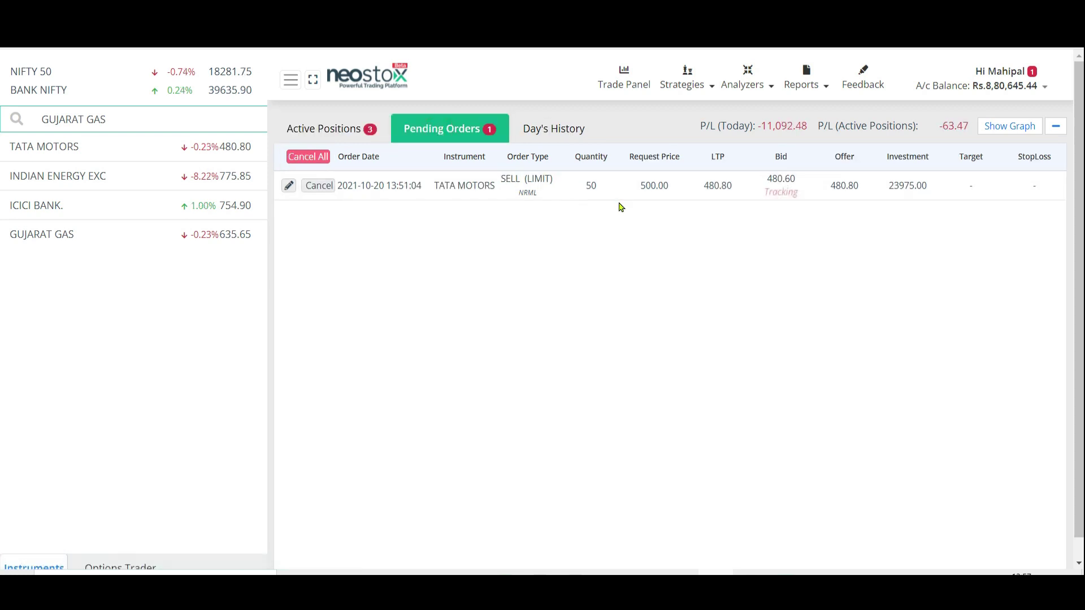
{"action": "left_click_drag", "start_coordinate": [672, 188], "coordinate": [639, 189]}
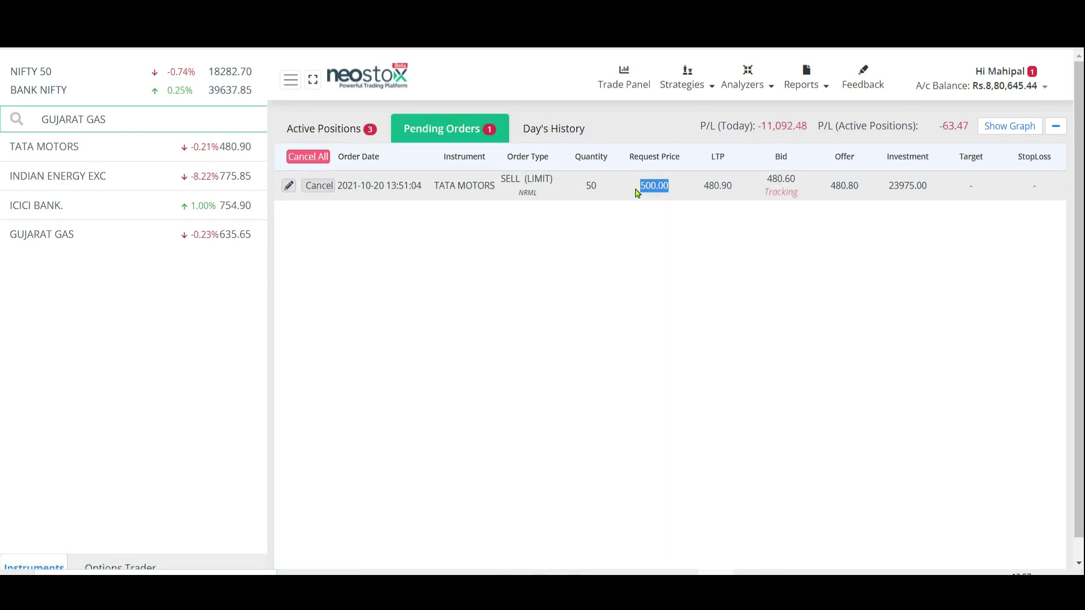
{"action": "left_click", "coordinate": [308, 116]}
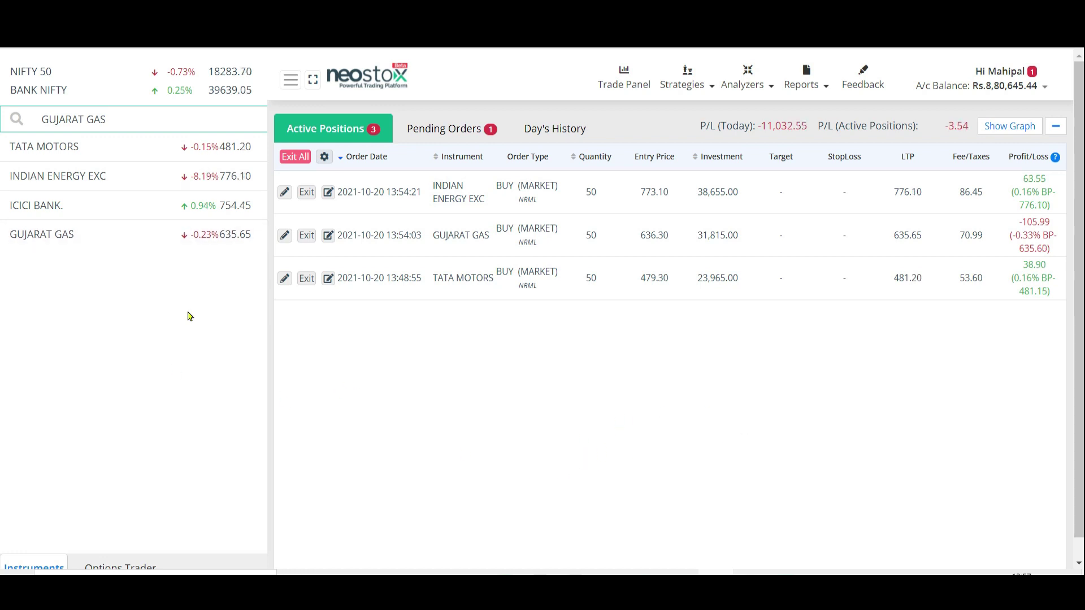
Step: View the Nifty 50 chart at the 1D interval in the trade panel, and load the TATA MOTORS chart from the watchlist
{"action": "left_click", "coordinate": [623, 82]}
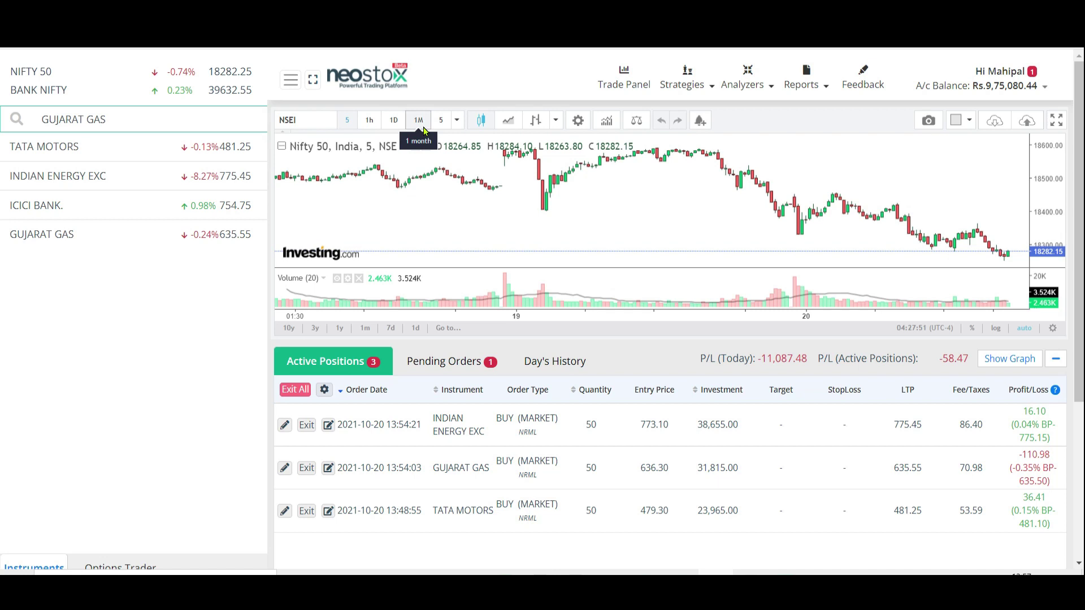
{"action": "left_click", "coordinate": [394, 121]}
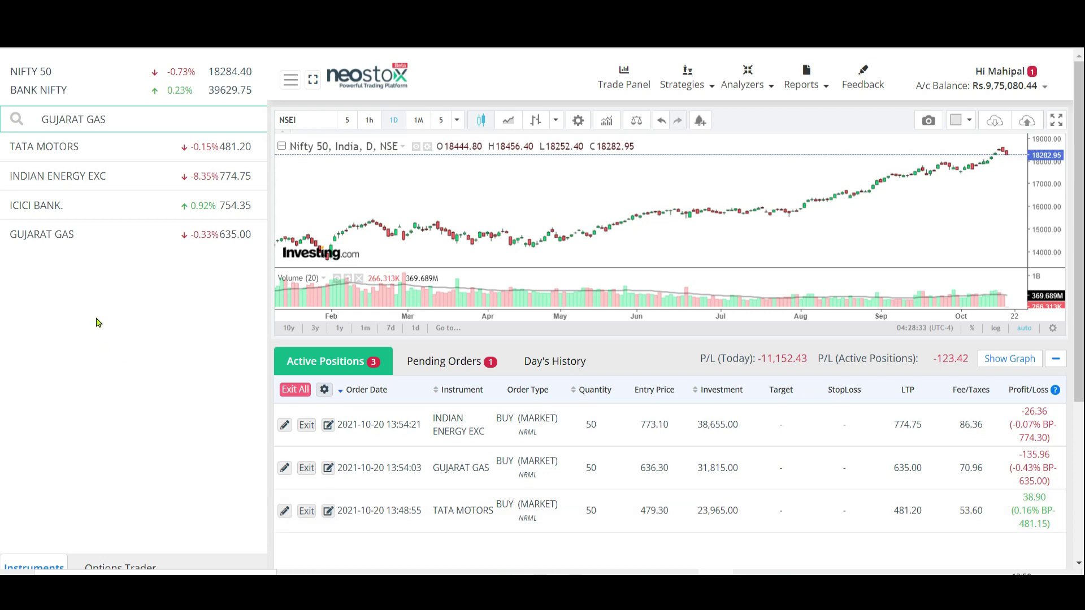
{"action": "mouse_move", "coordinate": [17, 161]}
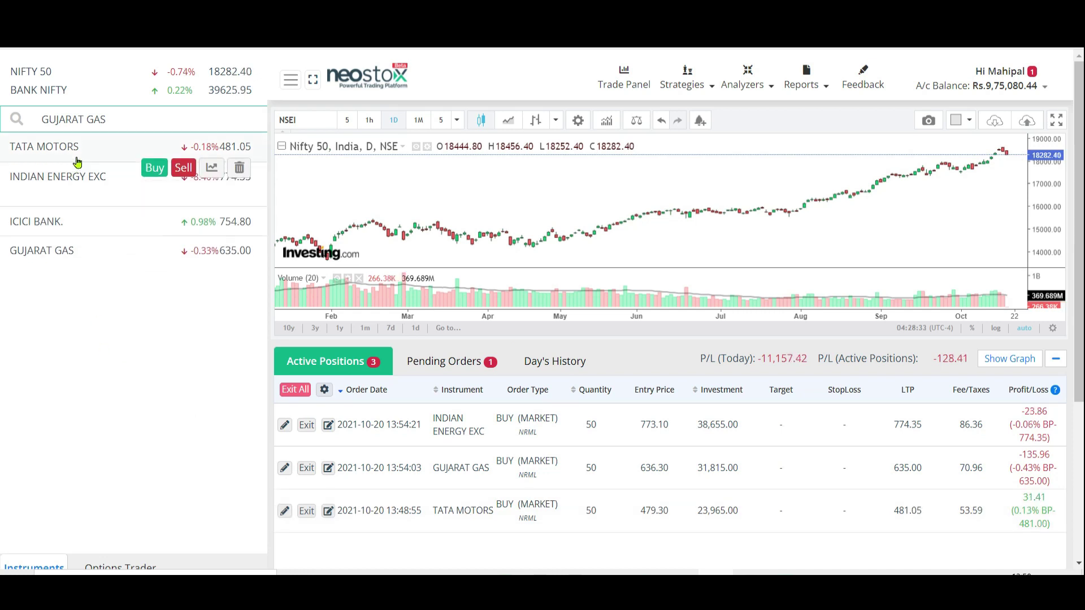
{"action": "left_click", "coordinate": [212, 169]}
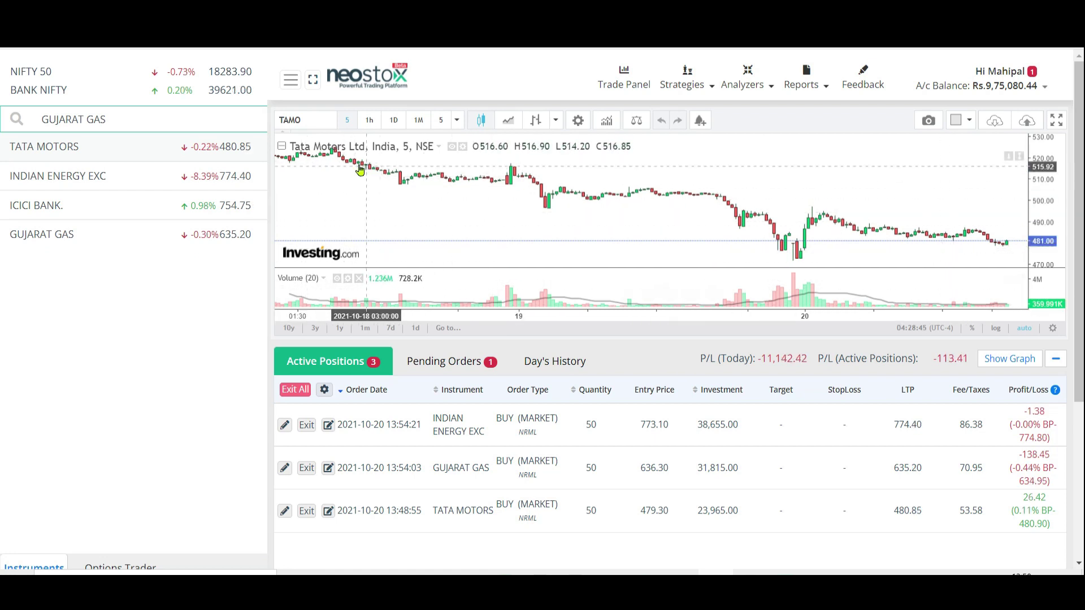
Step: Switch the TATA MOTORS chart to the 1D interval, enlarge the recent candles, and look at the list of available indicators
{"action": "left_click", "coordinate": [395, 121]}
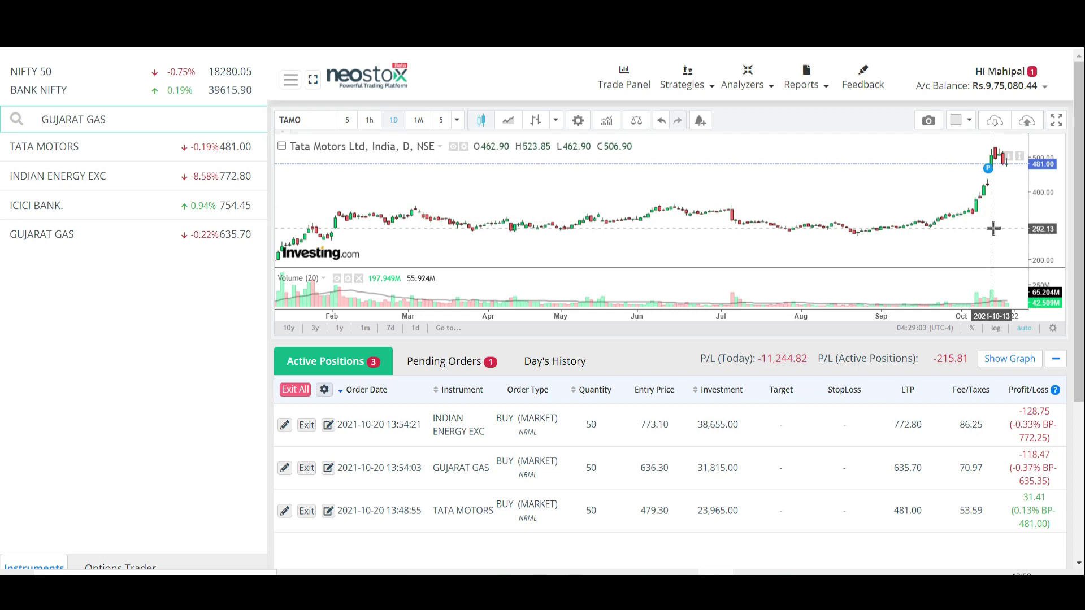
{"action": "scroll", "coordinate": [993, 229], "scroll_direction": "up", "scroll_amount": 10}
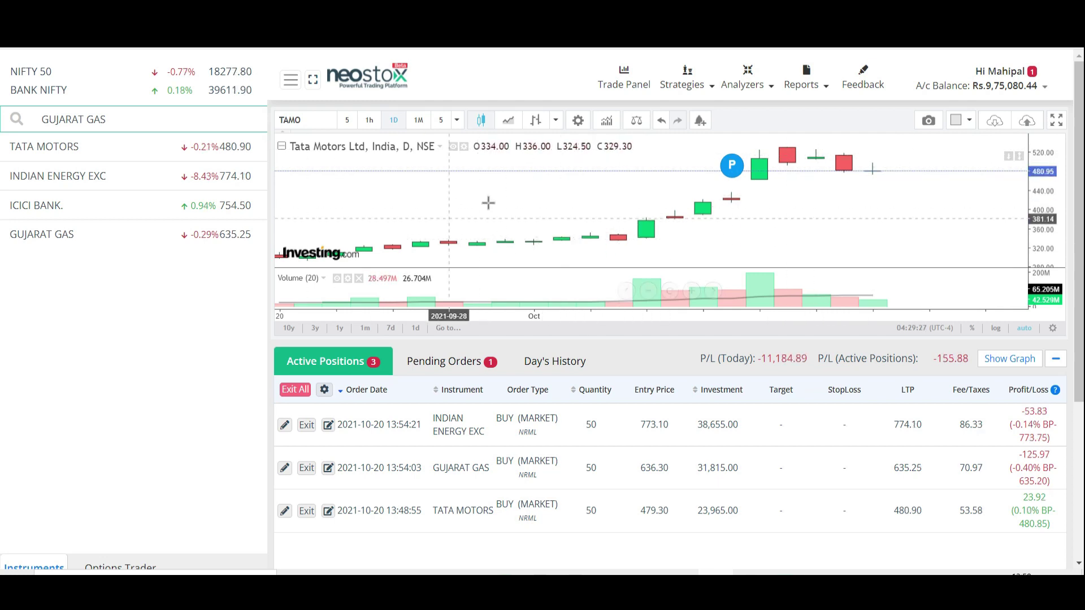
{"action": "left_click", "coordinate": [608, 120]}
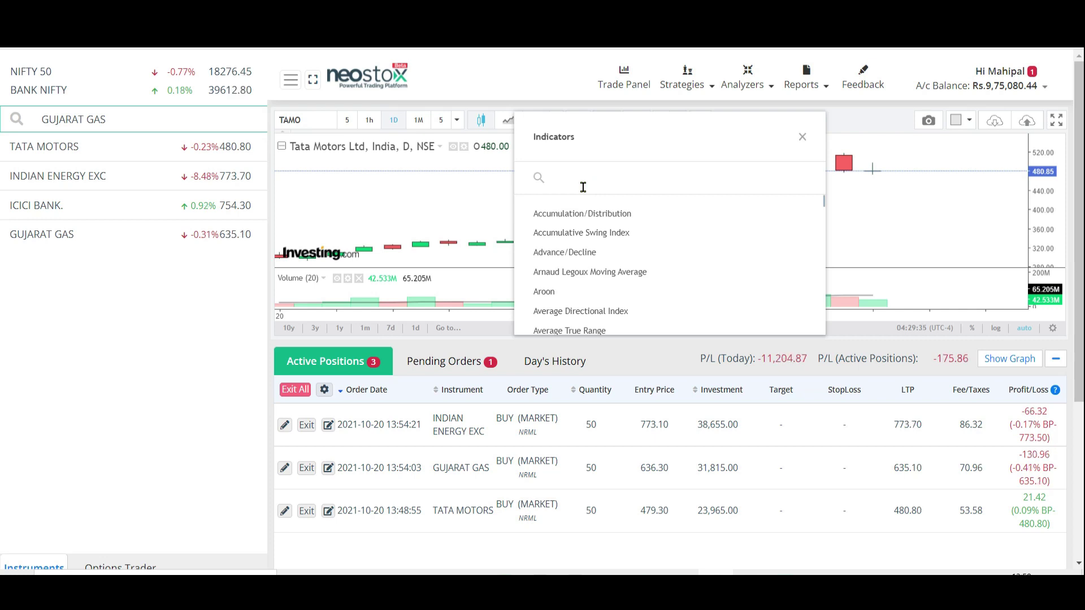
{"action": "left_click", "coordinate": [802, 138]}
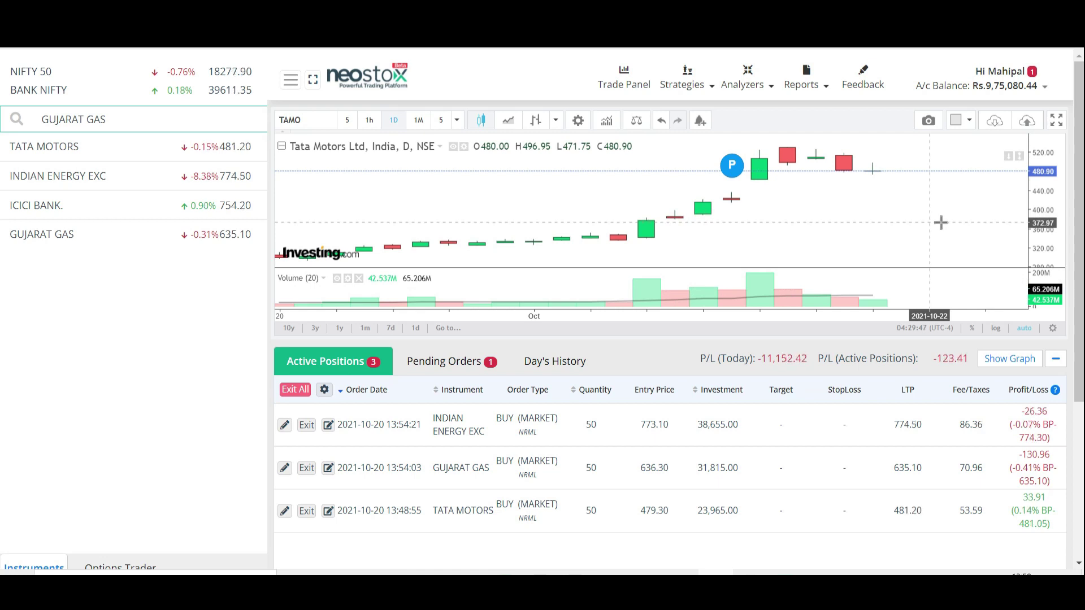
Step: Add a Moving Average Exponential indicator to the TATA MOTORS daily chart and set its length to 50
{"action": "left_click", "coordinate": [606, 120]}
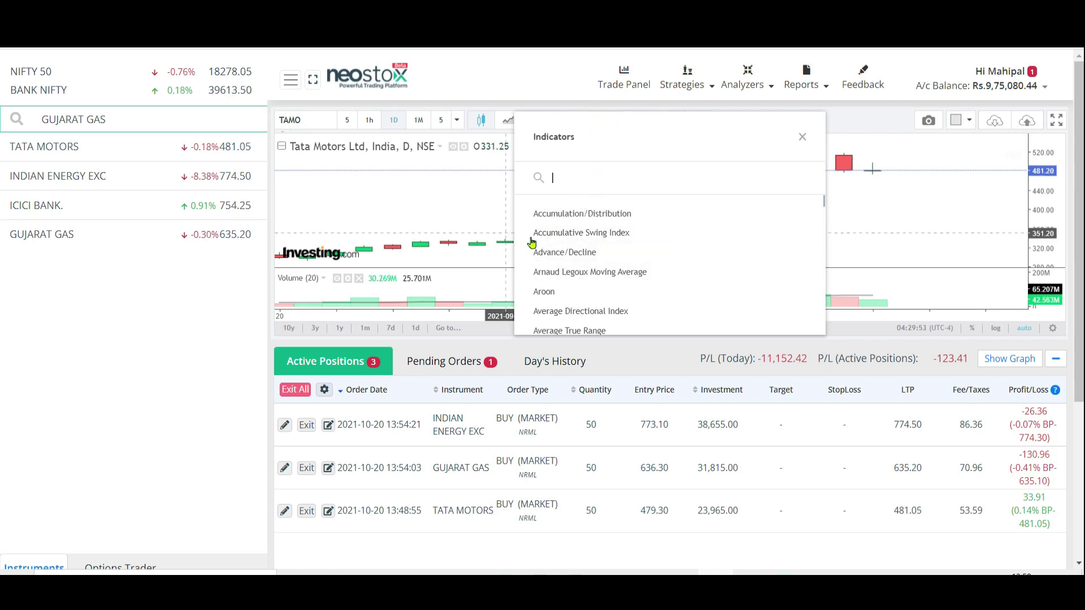
{"action": "type", "text": "ema"}
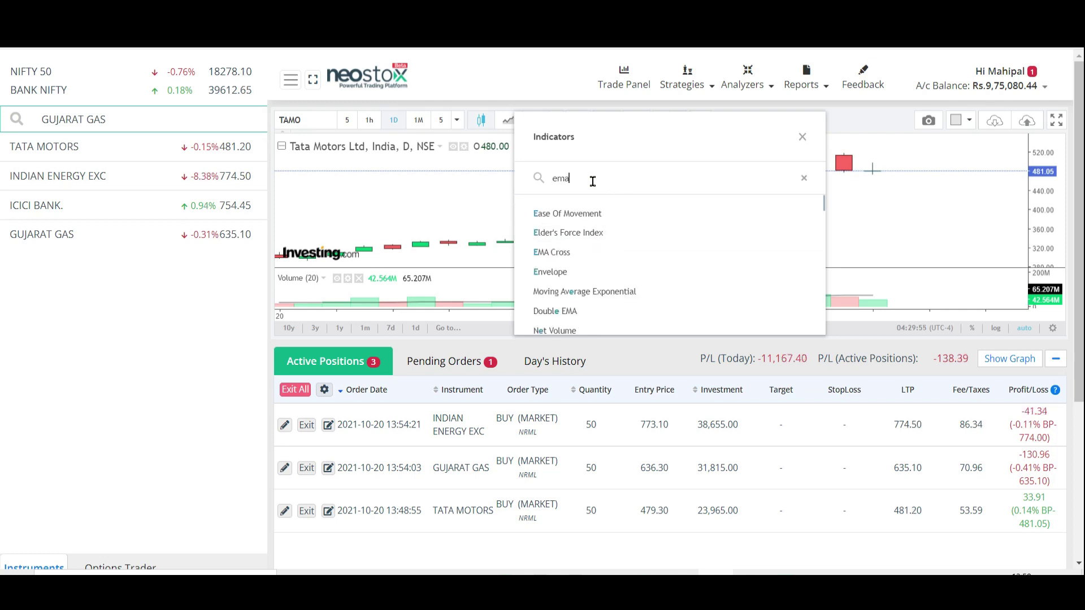
{"action": "left_click", "coordinate": [602, 214]}
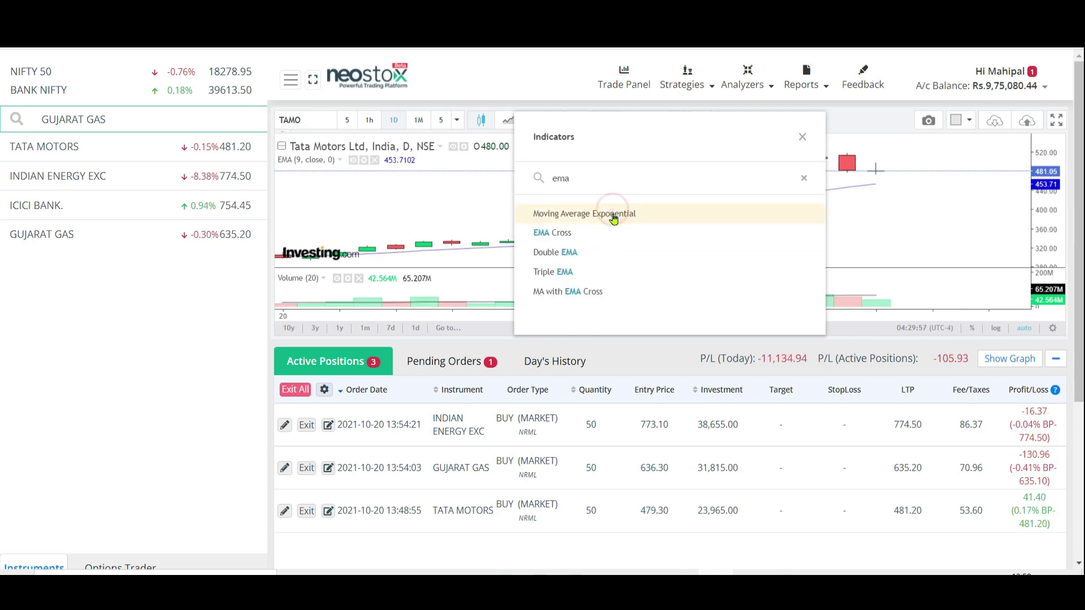
{"action": "left_click", "coordinate": [804, 139]}
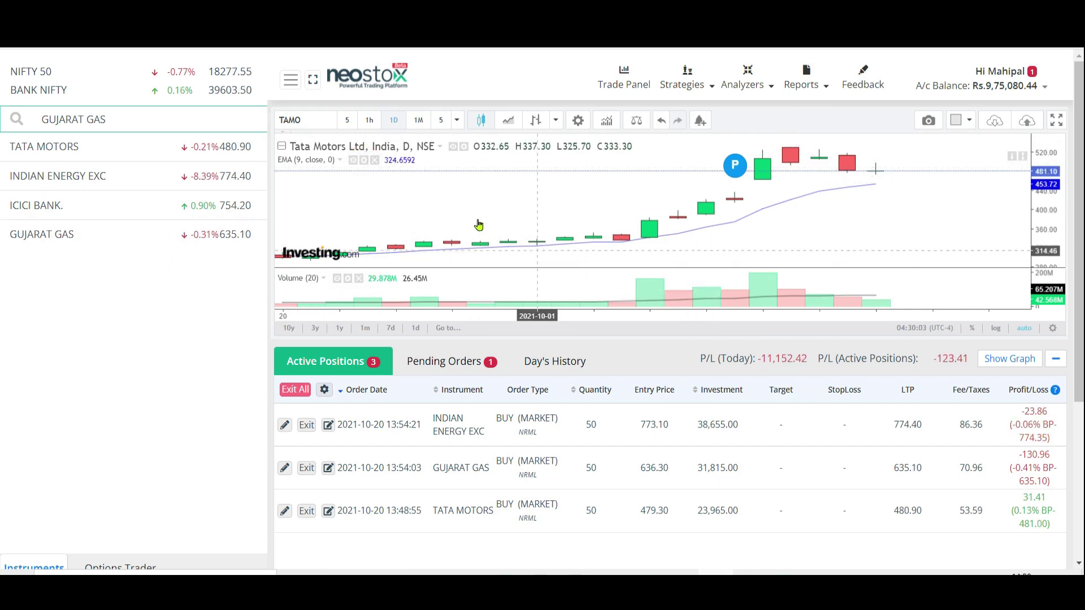
{"action": "left_click", "coordinate": [364, 162]}
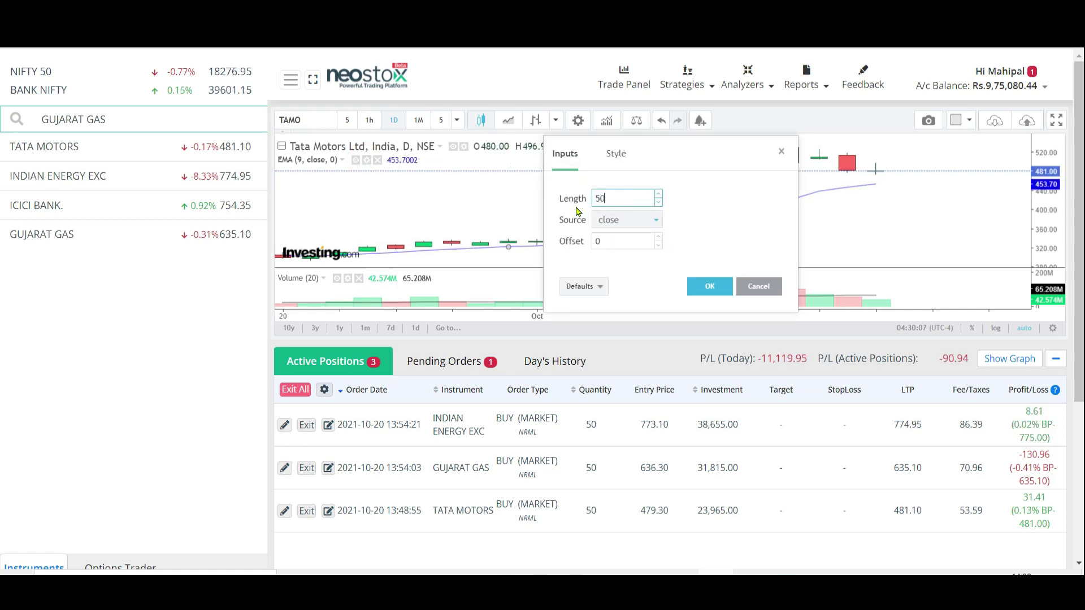
{"action": "key", "text": "Return"}
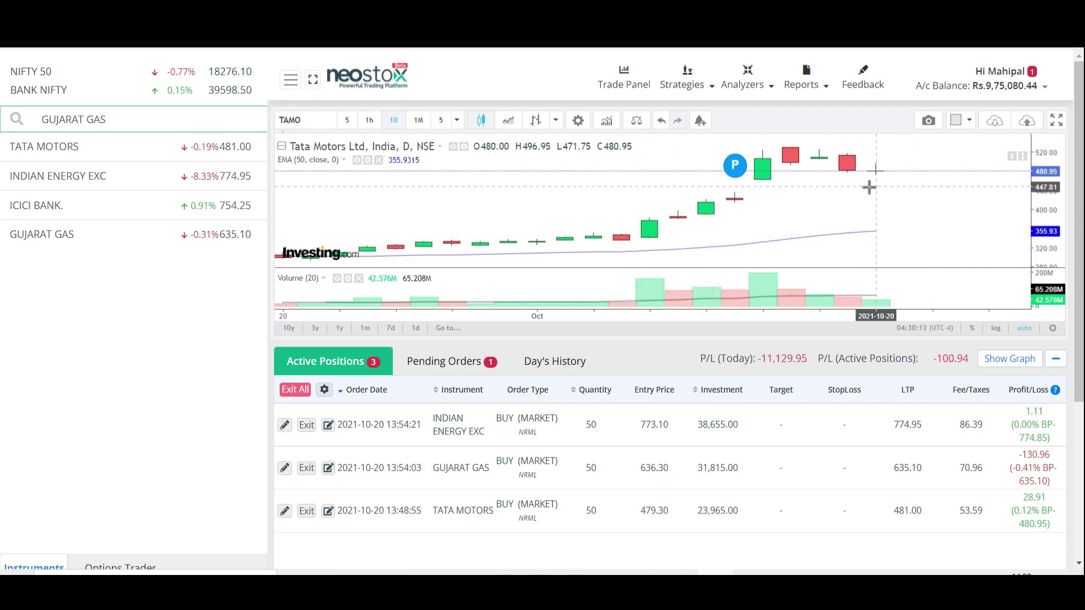
Step: Load the INDIAN ENERGY EXC chart from the watchlist at the 1D interval, and look at the available indicators without adding one
{"action": "mouse_move", "coordinate": [34, 184]}
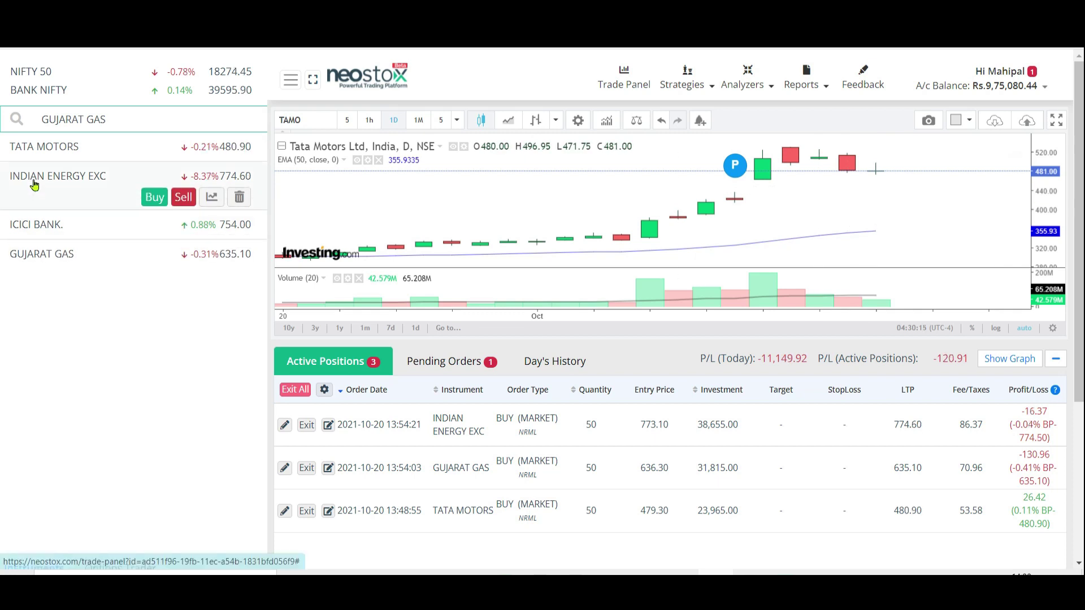
{"action": "left_click", "coordinate": [212, 197]}
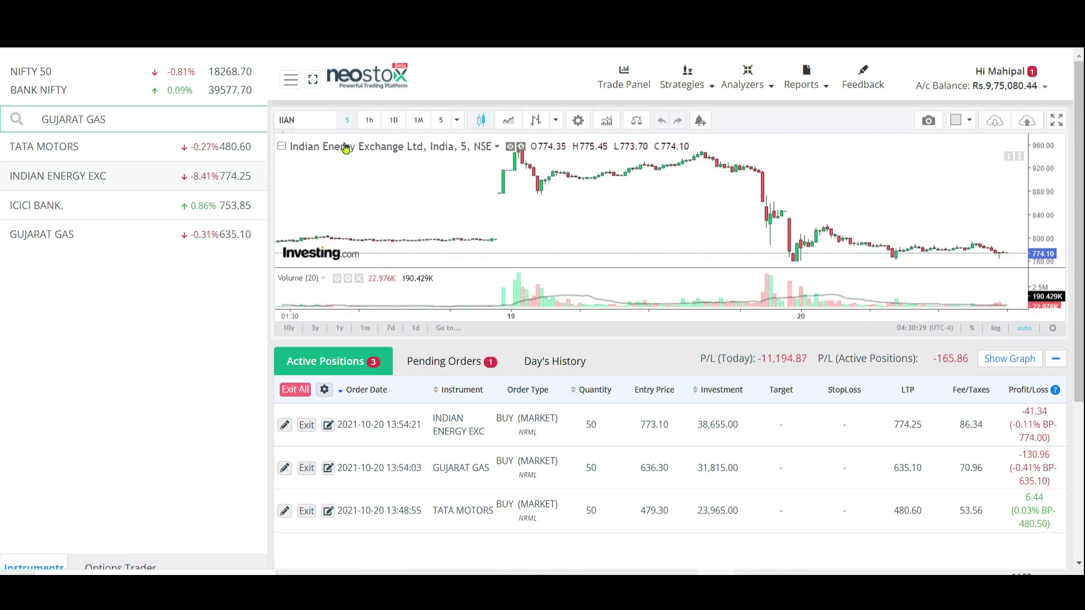
{"action": "left_click", "coordinate": [398, 123]}
{"action": "left_click", "coordinate": [608, 121]}
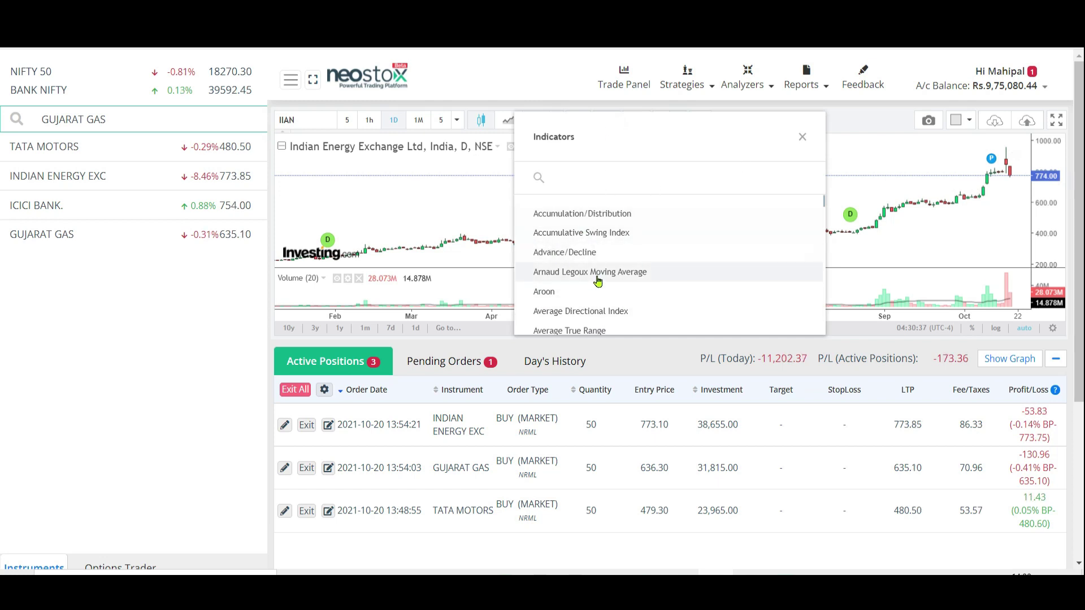
{"action": "left_click", "coordinate": [802, 138]}
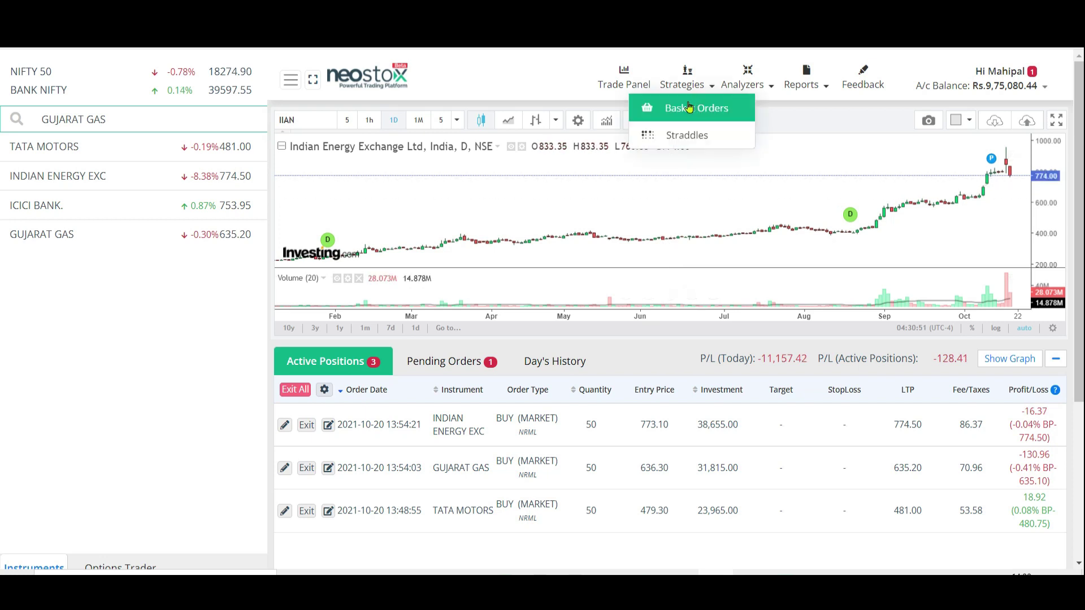
Step: Open the dashboard report and review today's margin used, realized profit/loss and brokerage charges, plus the win rate of the last 30 days
{"action": "mouse_move", "coordinate": [707, 90]}
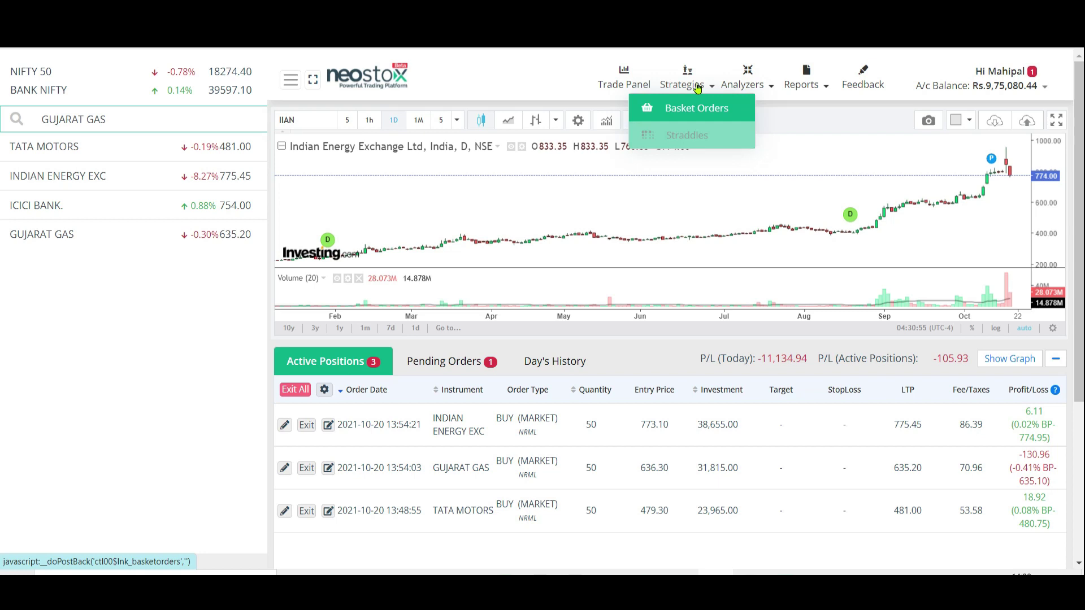
{"action": "mouse_move", "coordinate": [772, 88]}
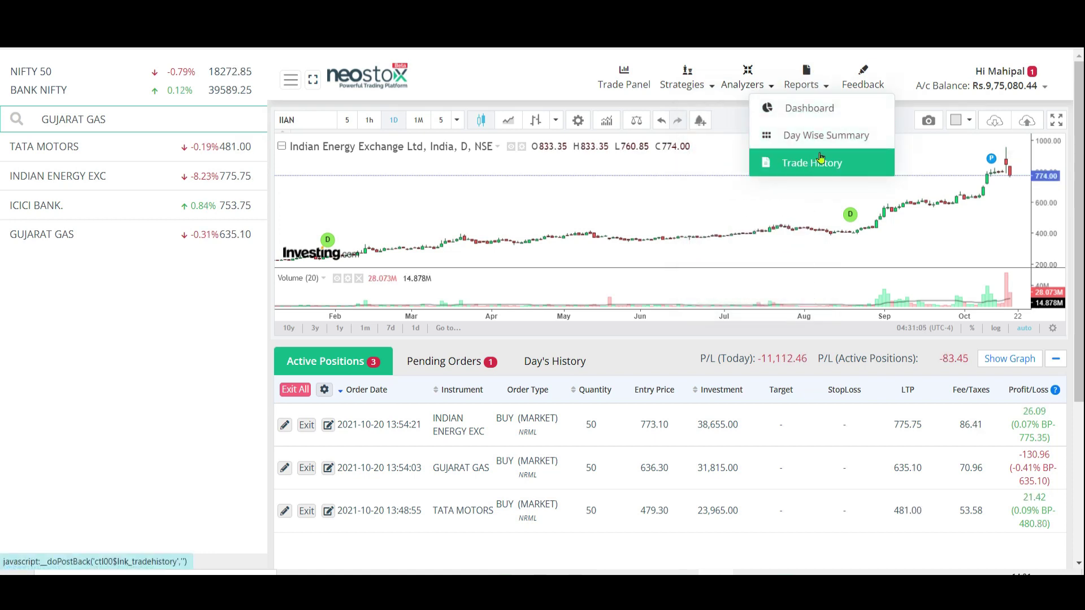
{"action": "left_click", "coordinate": [811, 112]}
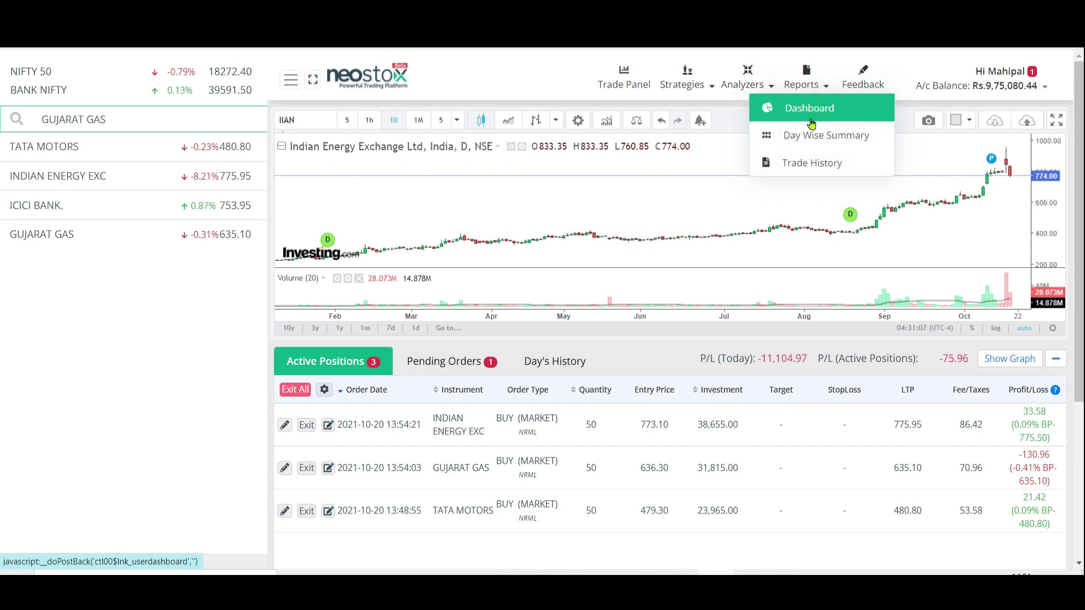
{"action": "left_click", "coordinate": [812, 123]}
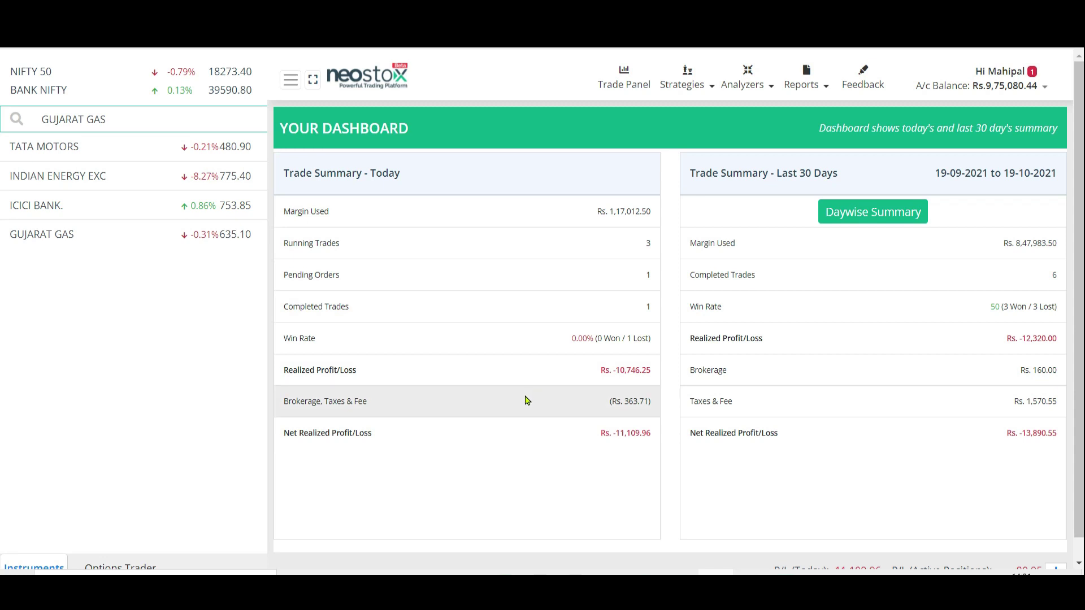
{"action": "left_click_drag", "start_coordinate": [281, 210], "coordinate": [373, 204]}
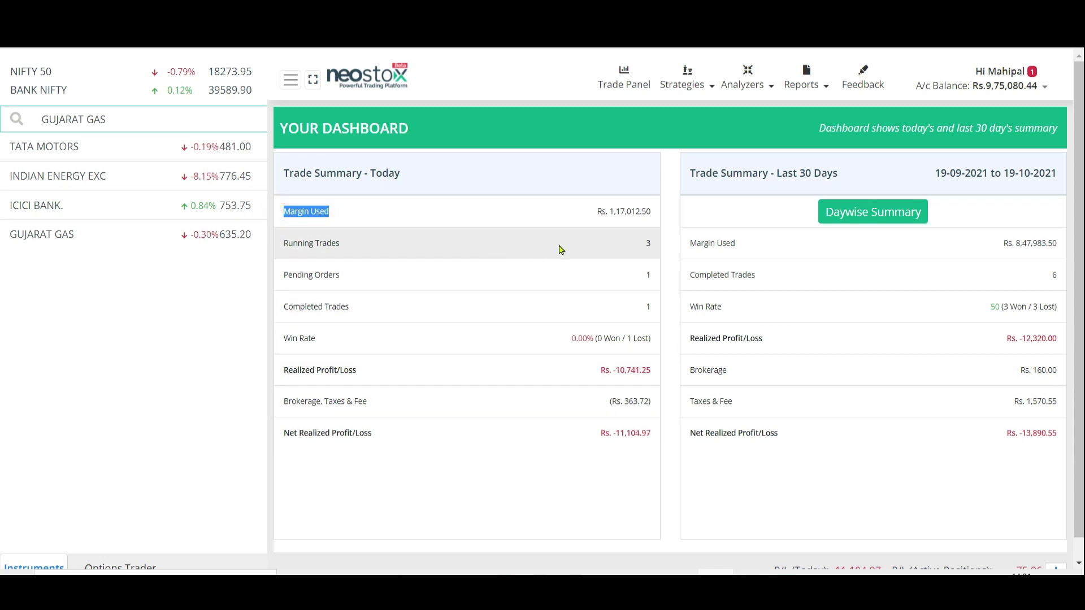
{"action": "left_click_drag", "start_coordinate": [612, 213], "coordinate": [649, 213]}
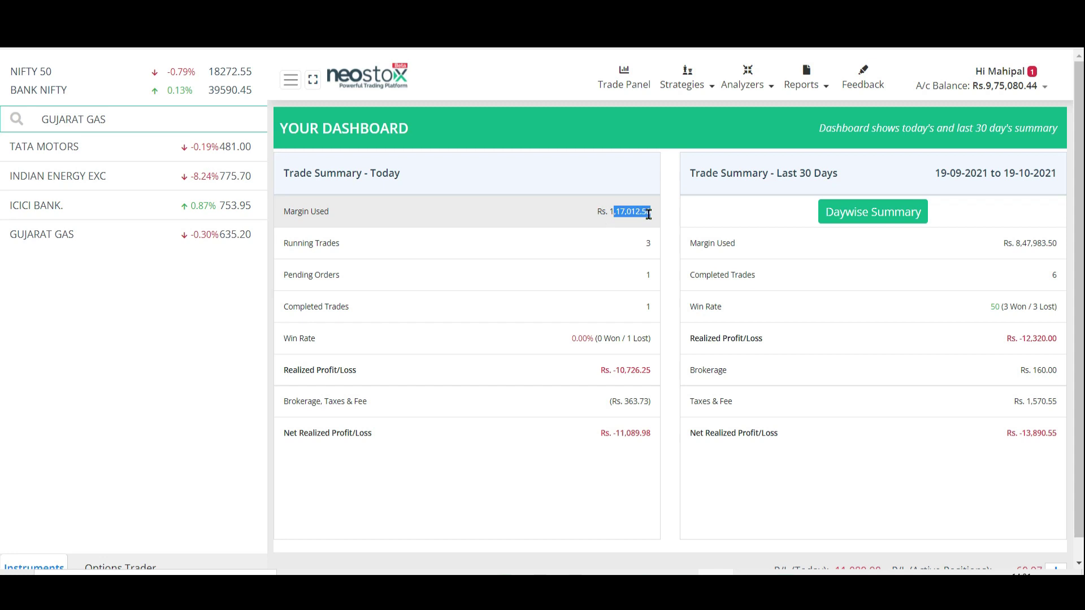
{"action": "left_click", "coordinate": [615, 374]}
{"action": "left_click_drag", "start_coordinate": [614, 373], "coordinate": [650, 372]}
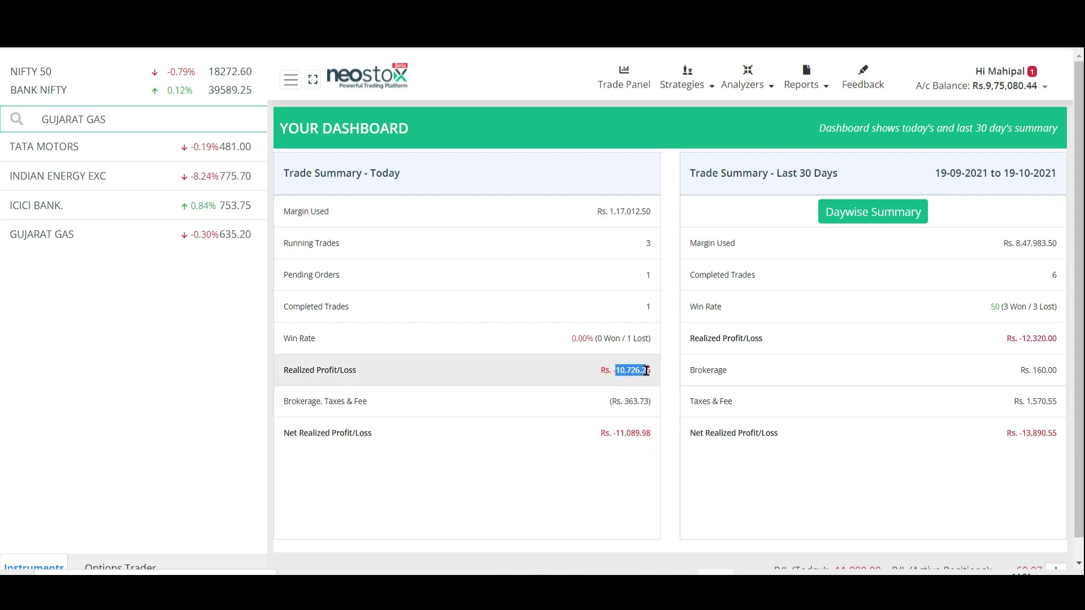
{"action": "double_click", "coordinate": [613, 433]}
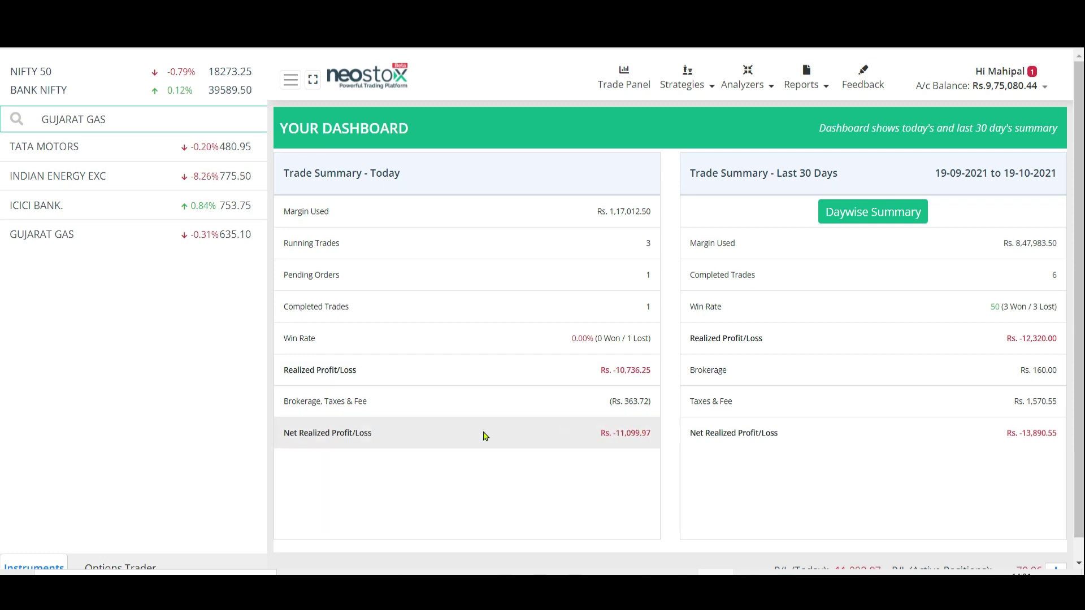
{"action": "left_click_drag", "start_coordinate": [287, 397], "coordinate": [405, 400]}
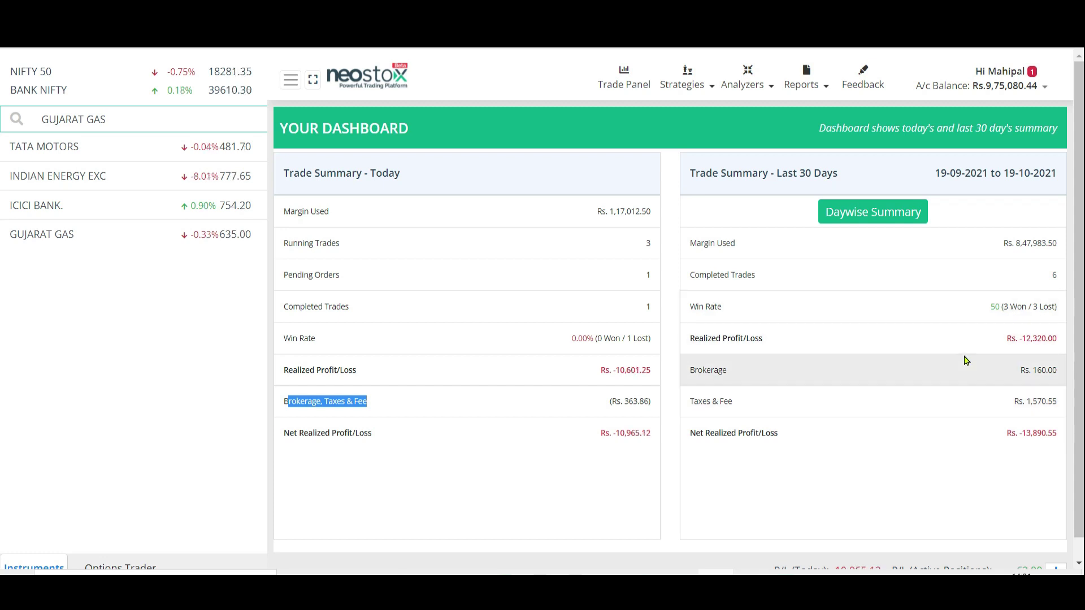
{"action": "left_click_drag", "start_coordinate": [990, 307], "coordinate": [1022, 309]}
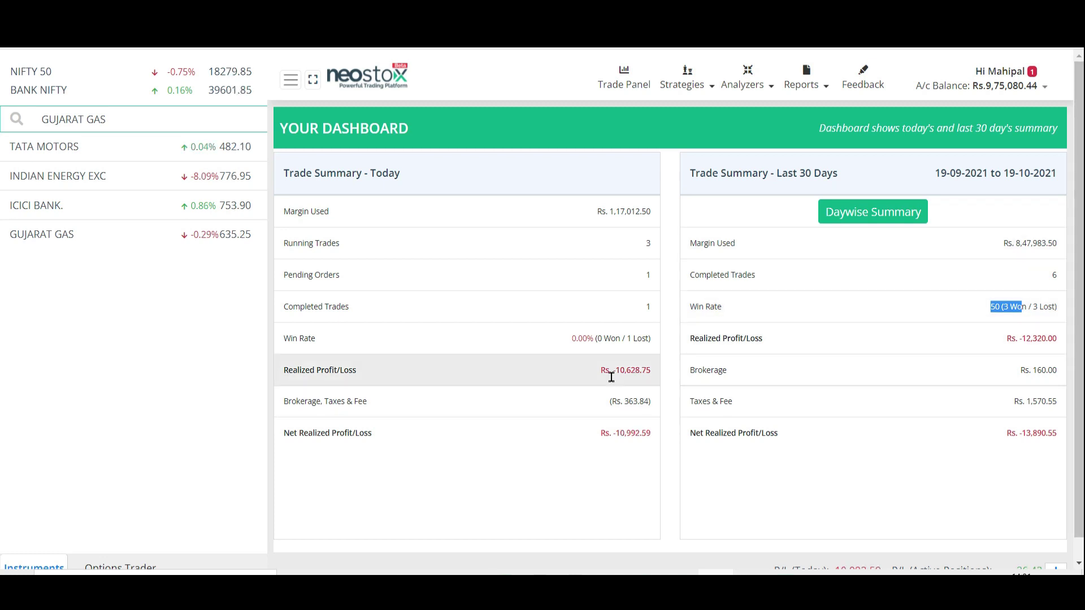
Step: View the day wise summary report, and open the trade history report to look across its summary figures
{"action": "left_click", "coordinate": [806, 82]}
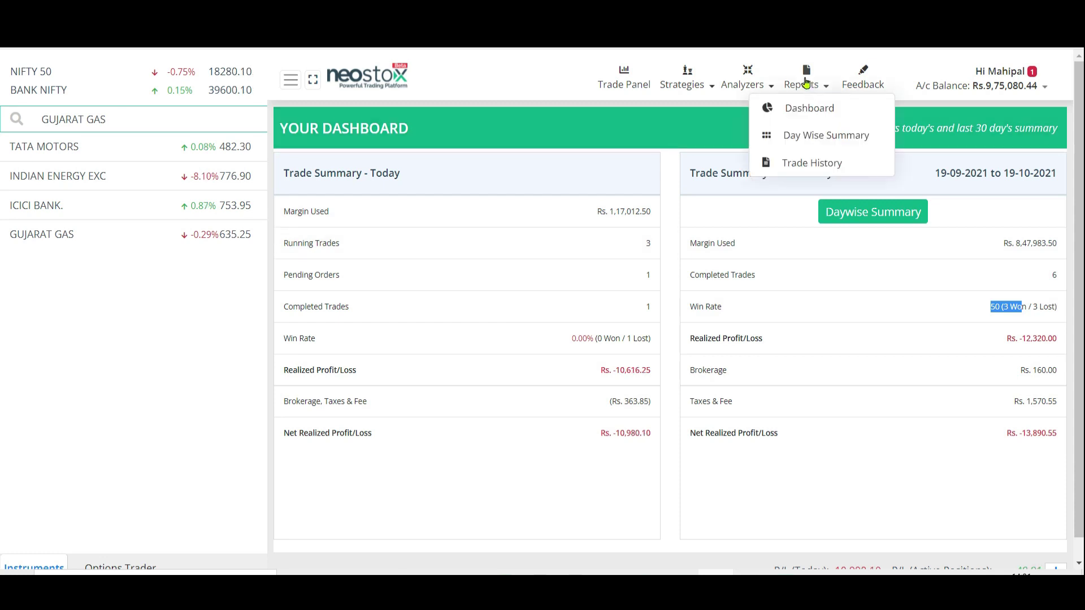
{"action": "left_click", "coordinate": [821, 148]}
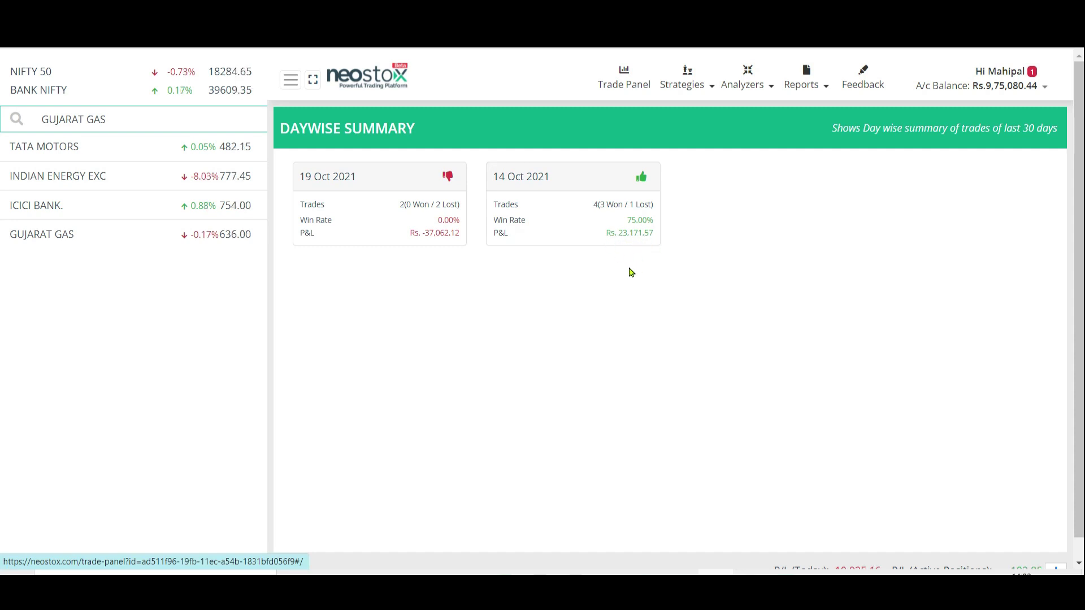
{"action": "left_click", "coordinate": [808, 93]}
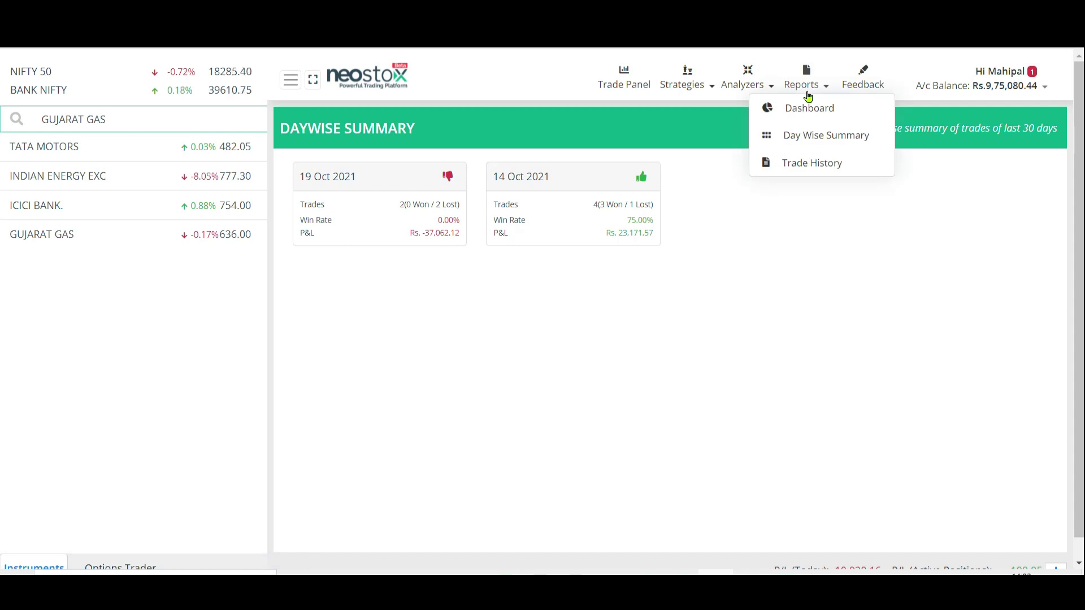
{"action": "left_click", "coordinate": [799, 165]}
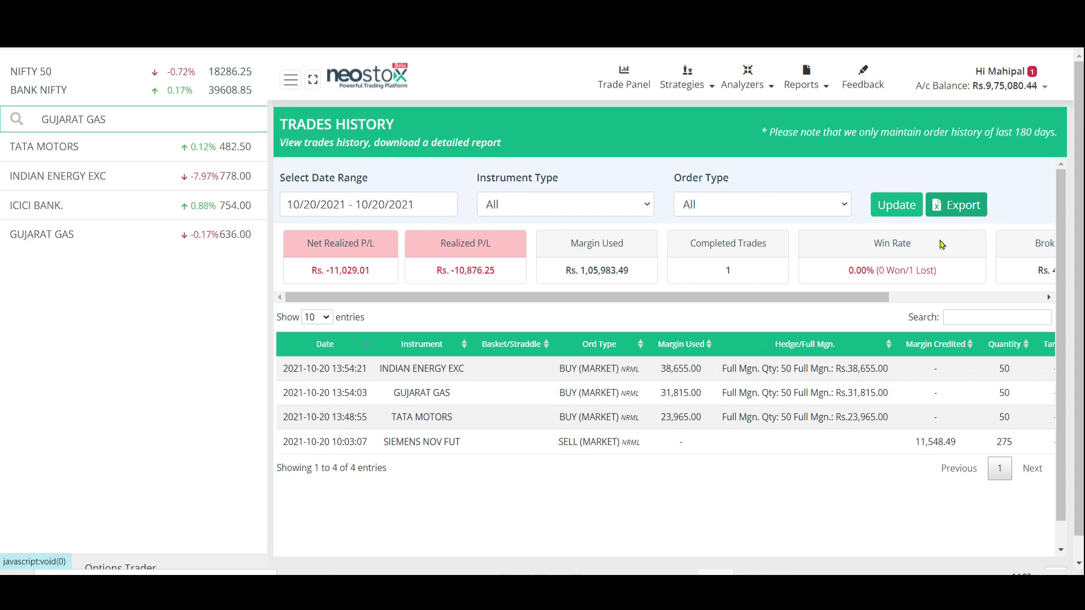
{"action": "left_click", "coordinate": [1044, 299]}
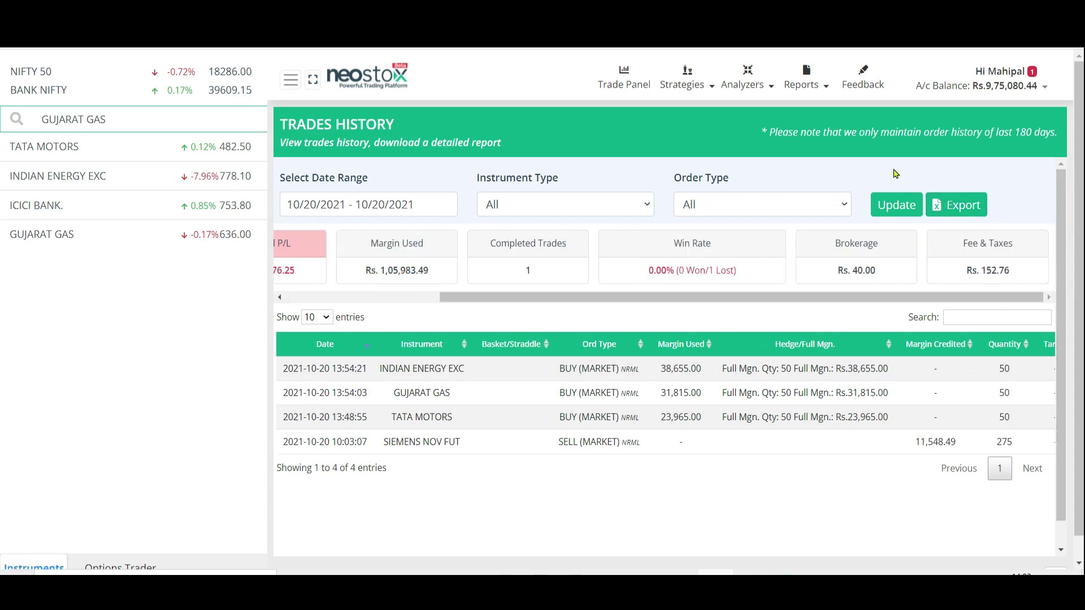
{"action": "left_click", "coordinate": [367, 297]}
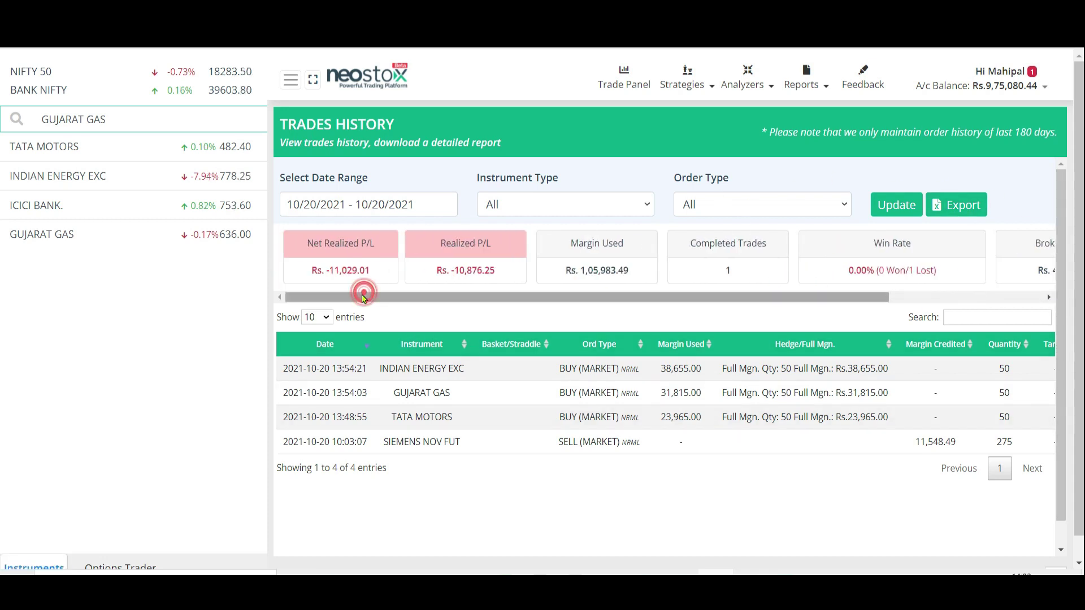
Step: Look at the trade history's instrument type, order type and date range filter options without changing them
{"action": "left_click", "coordinate": [591, 209]}
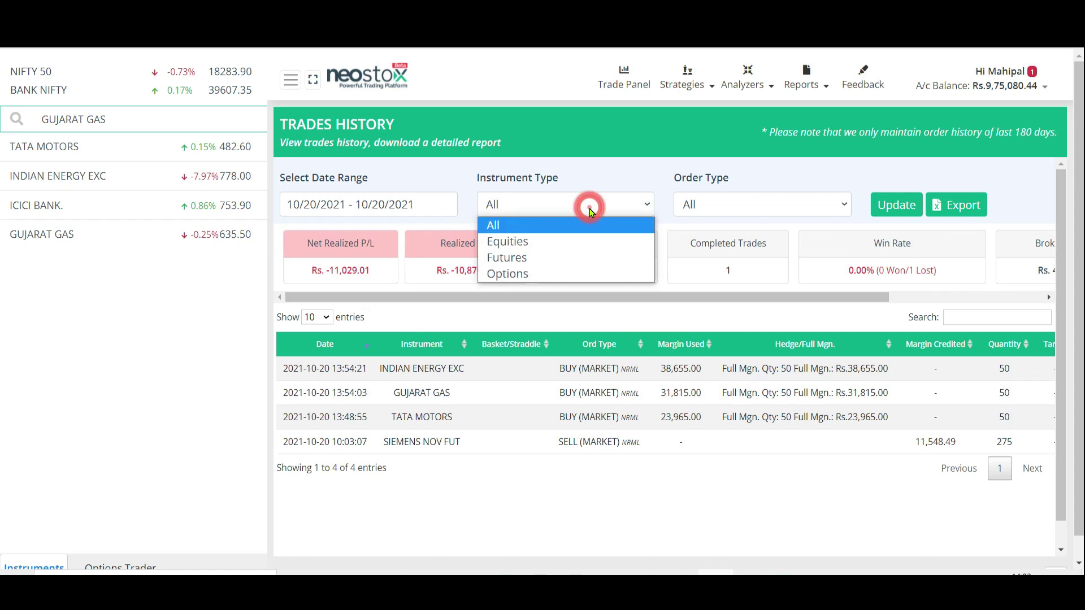
{"action": "left_click", "coordinate": [701, 201]}
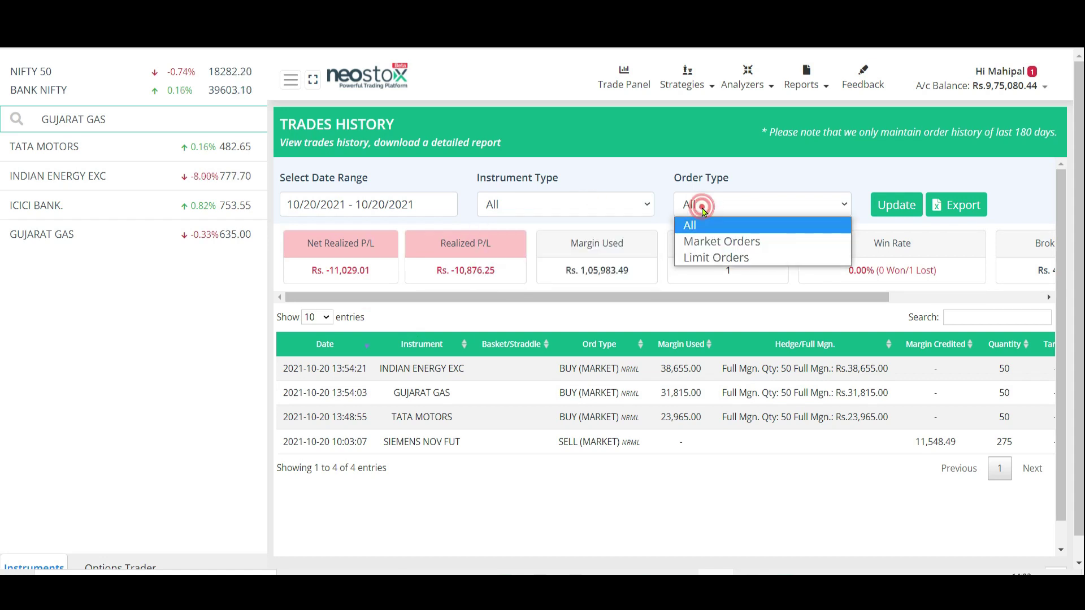
{"action": "left_click", "coordinate": [434, 214]}
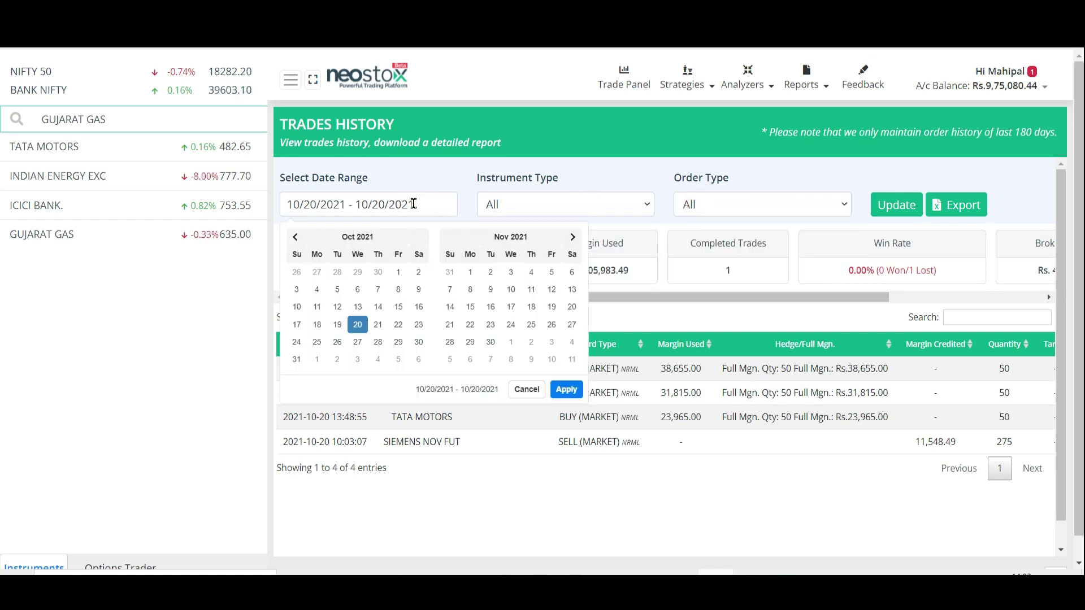
{"action": "left_click", "coordinate": [602, 140]}
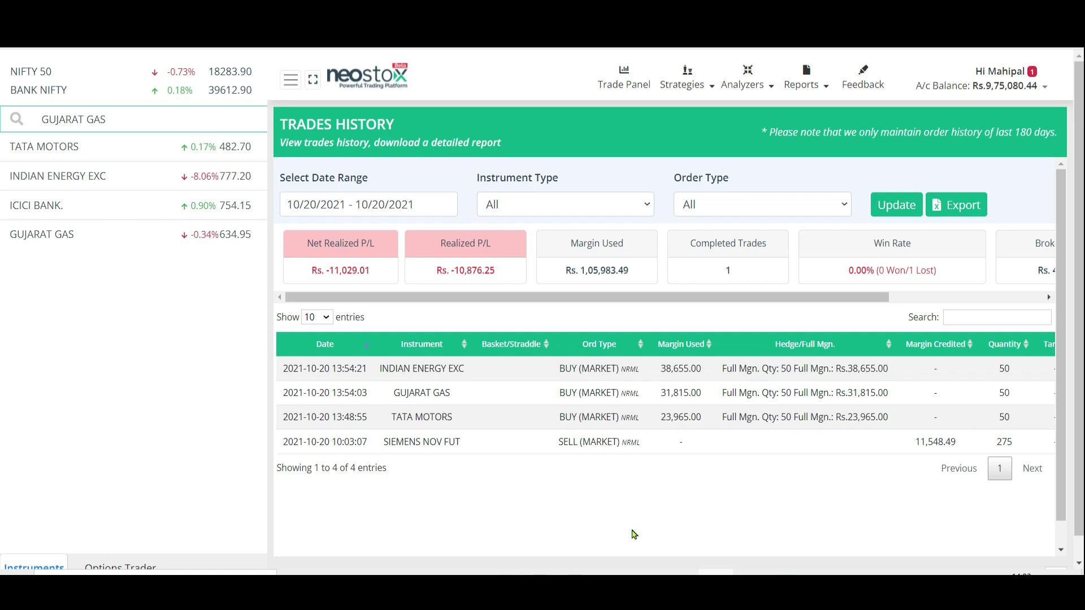
Step: Update the trades history report with its current filters and read the note on how long order history is kept
{"action": "left_click", "coordinate": [891, 205]}
{"action": "left_click_drag", "start_coordinate": [1052, 136], "coordinate": [764, 135]}
{"action": "left_click", "coordinate": [751, 154]}
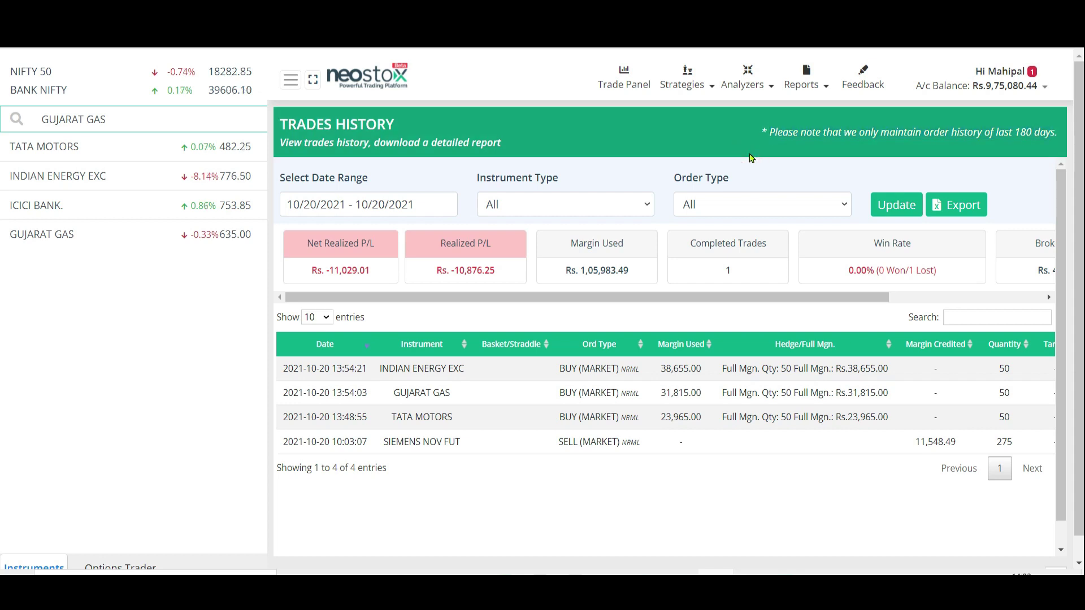